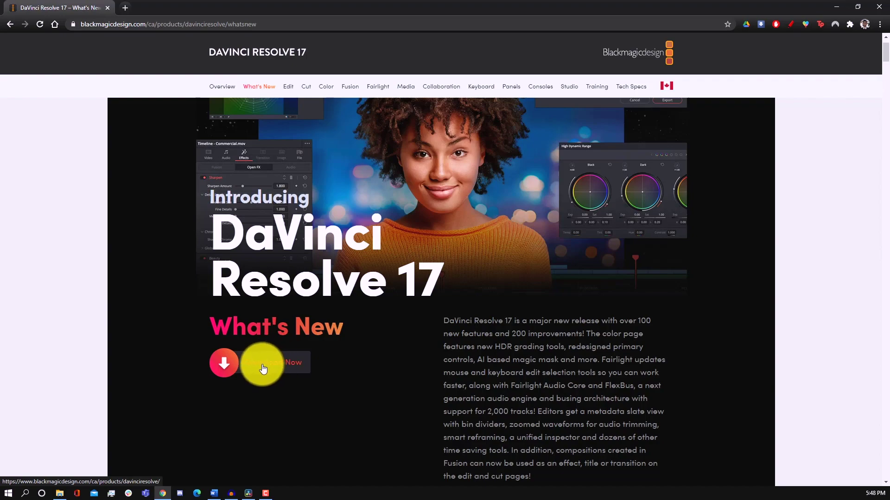
Open the download options for DaVinci Resolve 17 on the Blackmagic Design page
left_click(262, 366)
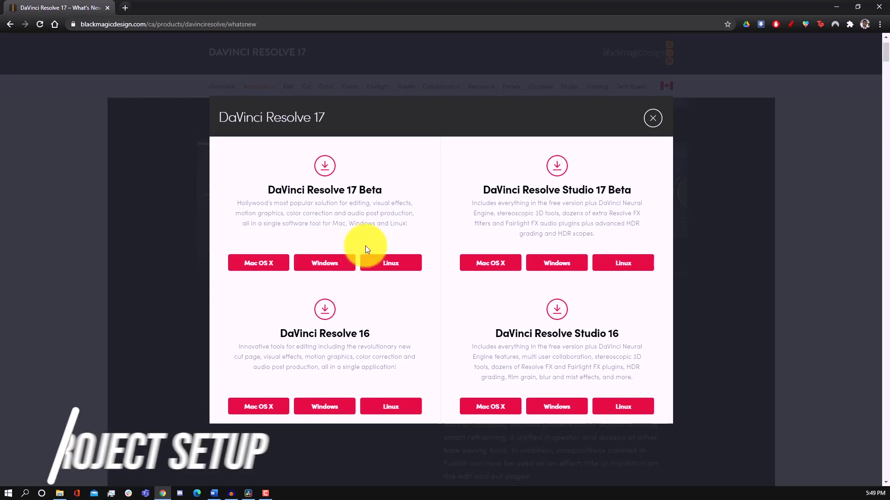
Switch to DaVinci Resolve's Project Manager and create a new project named Restaurant Commercial
mouse_move(249, 494)
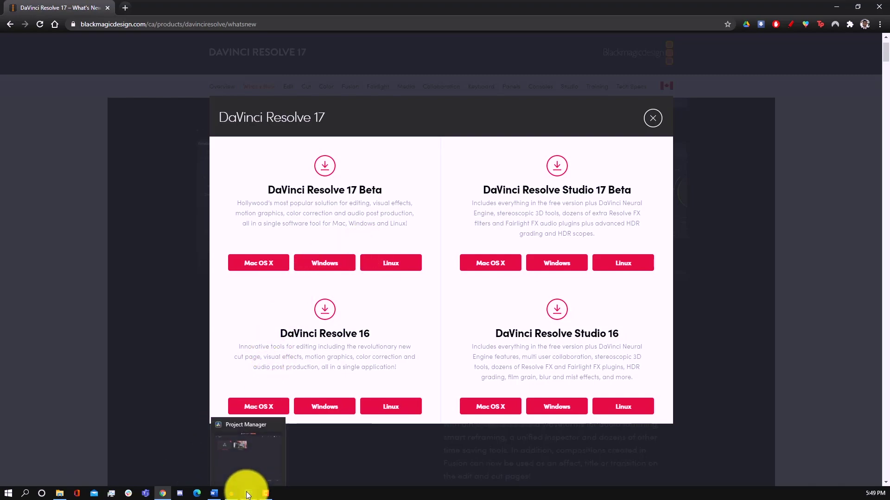
left_click(236, 461)
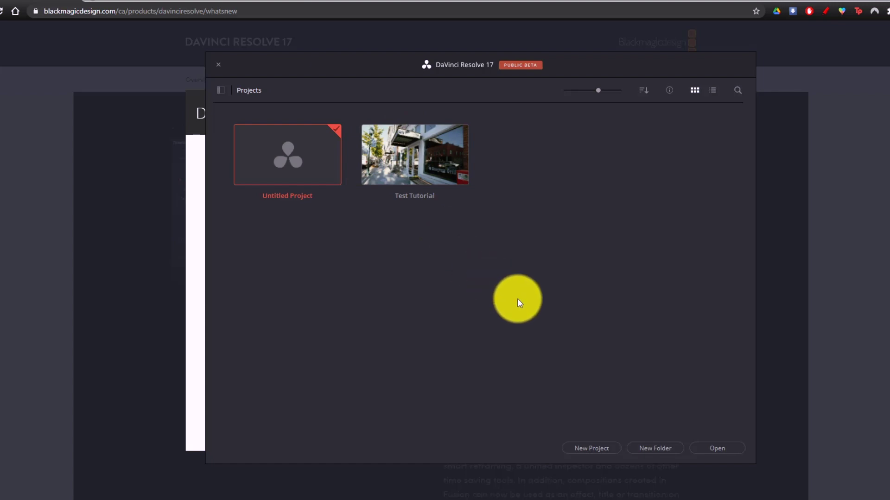
left_click(588, 450)
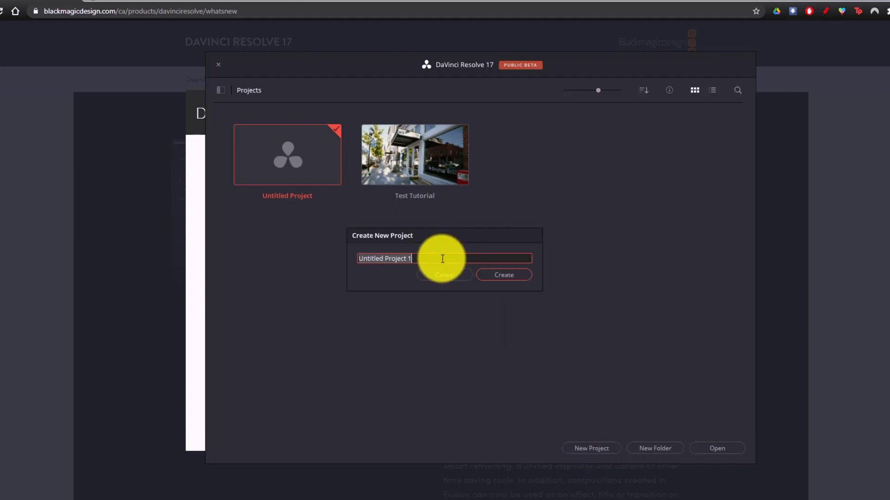
type("Restaurant Commercia")
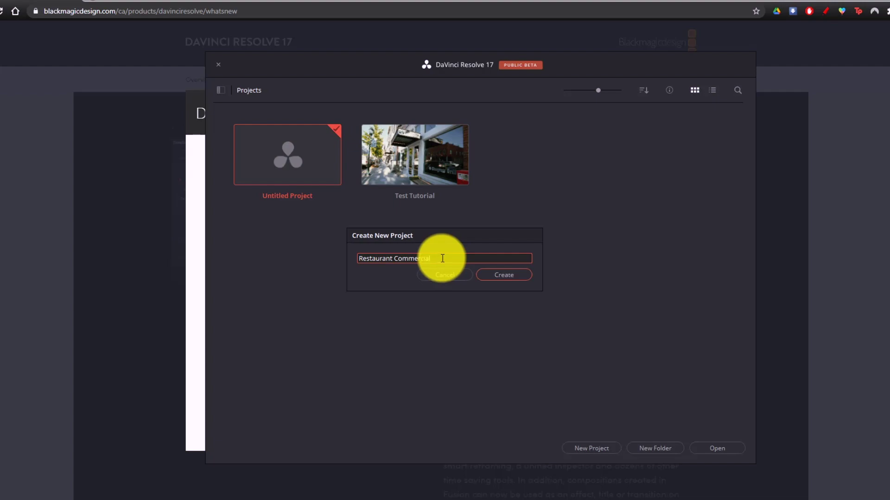
type("l")
left_click(506, 273)
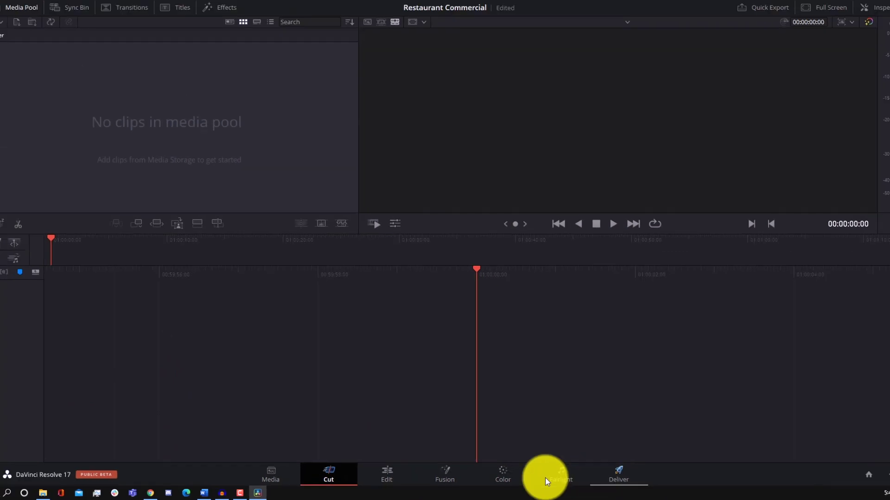
Look through the Media, Cut, Edit, Fusion, Color, Fairlight and Deliver pages in order
left_click(269, 477)
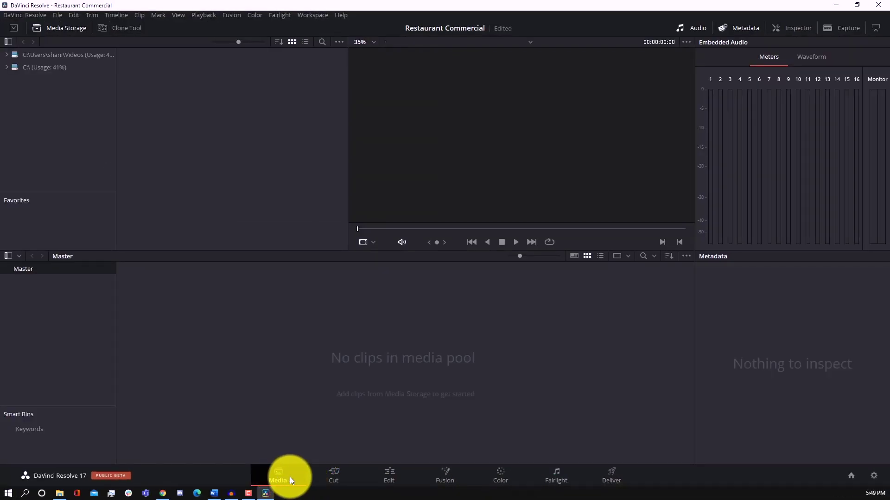
left_click(341, 480)
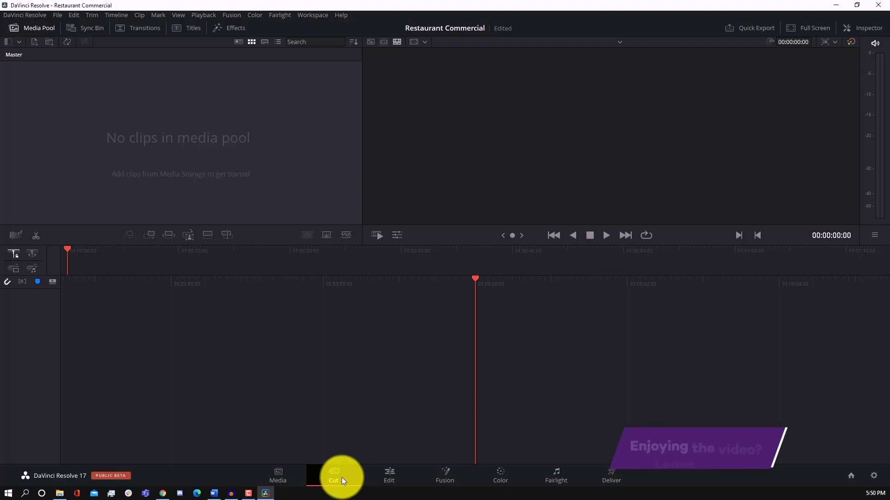
left_click(378, 479)
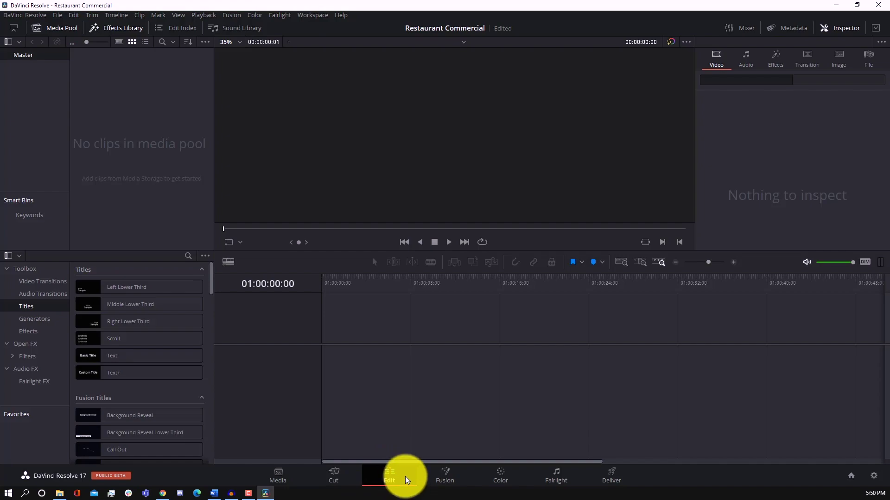
left_click(429, 477)
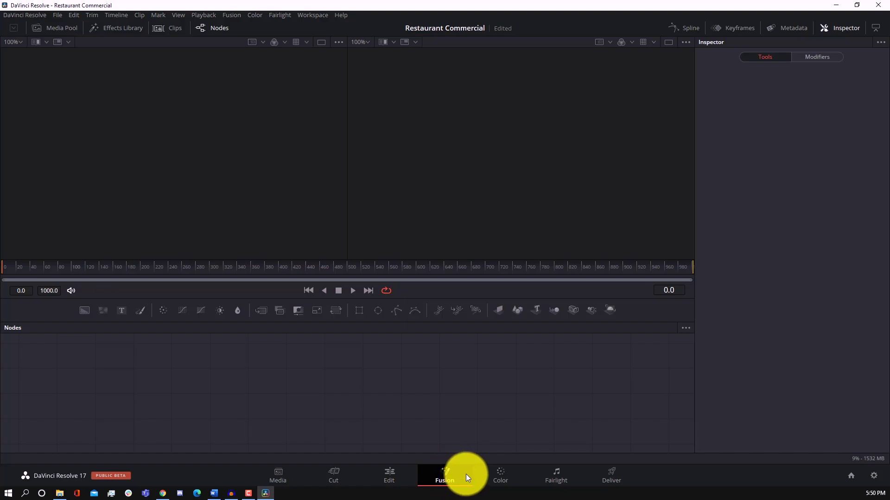
left_click(491, 483)
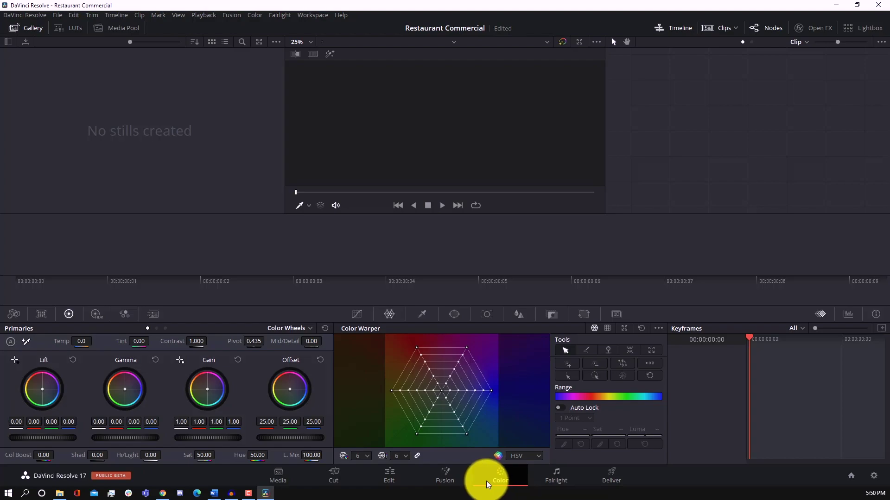
left_click(543, 482)
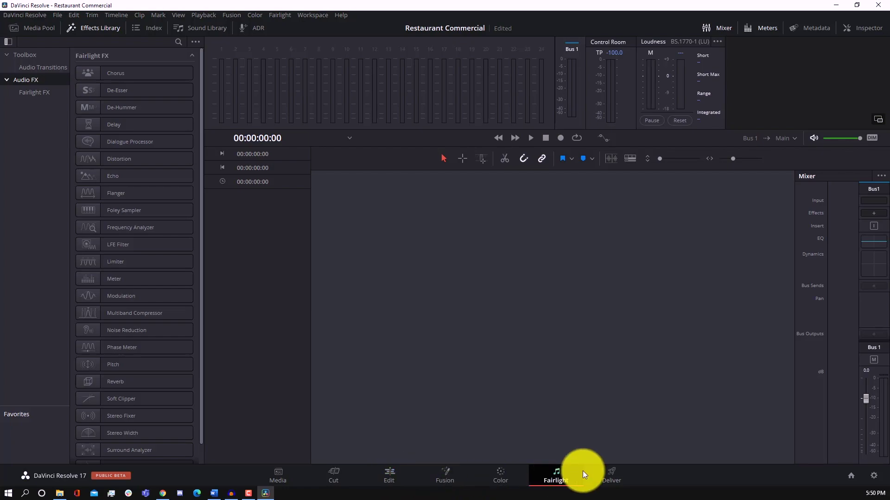
left_click(611, 478)
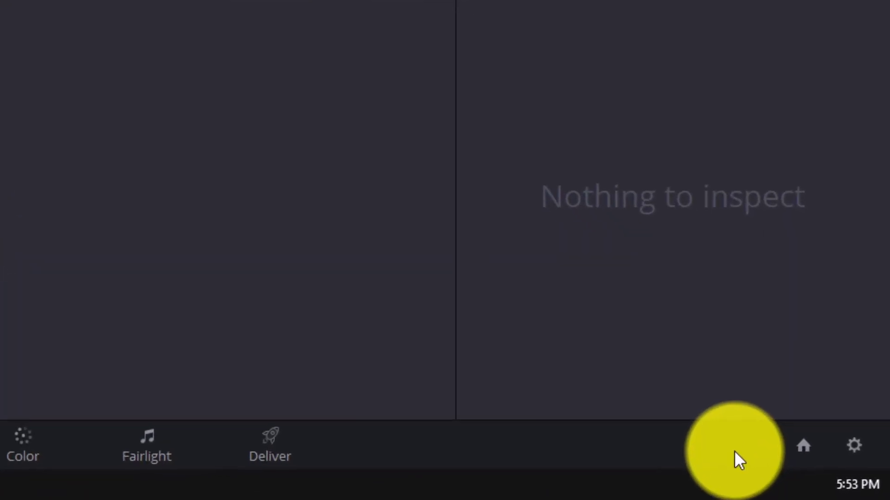
View the saved projects in the Project Manager and close it again
left_click(805, 446)
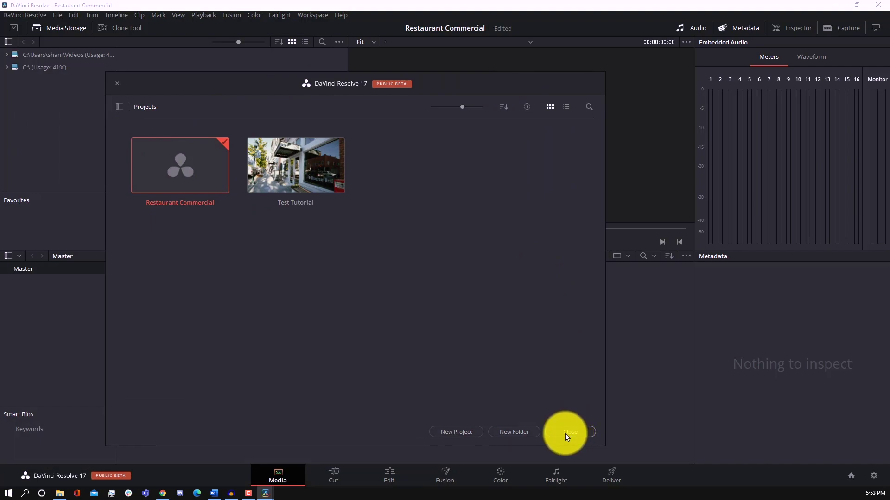
left_click(569, 431)
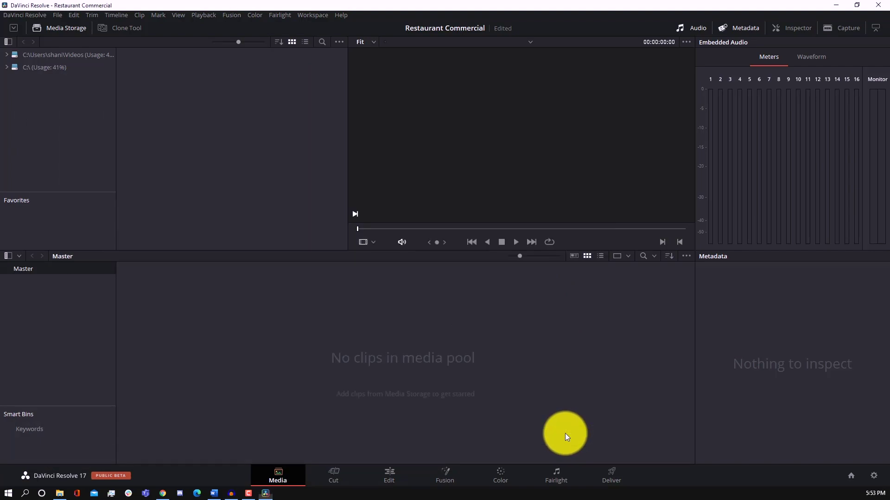
Review the timeline resolution in the project's Master Settings and the available presets, leaving without saving changes
left_click(872, 474)
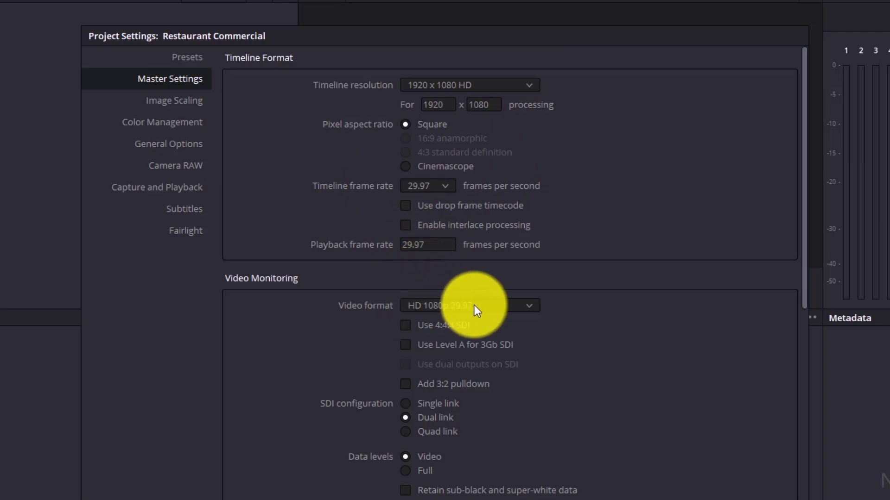
double_click(430, 104)
key("Tab")
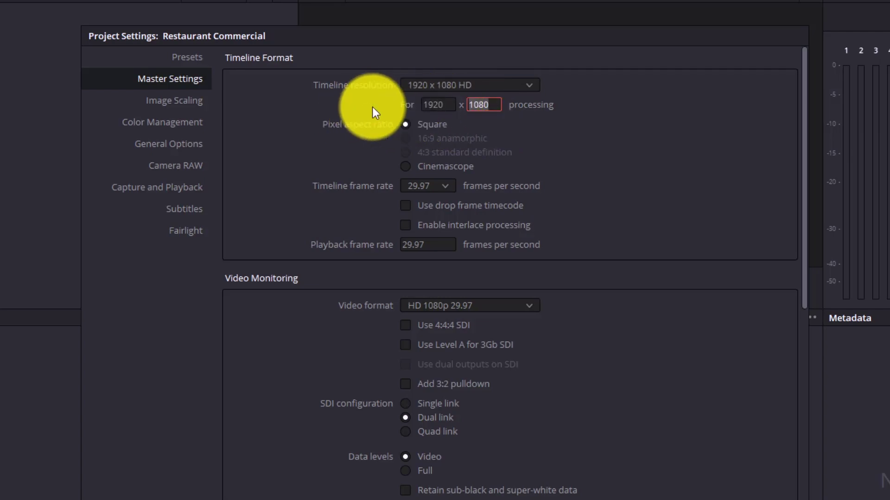
left_click(465, 156)
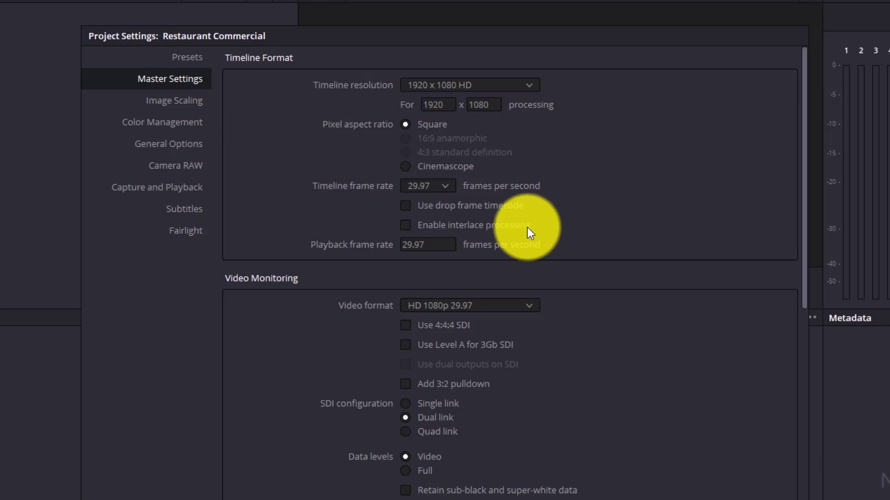
left_click(189, 60)
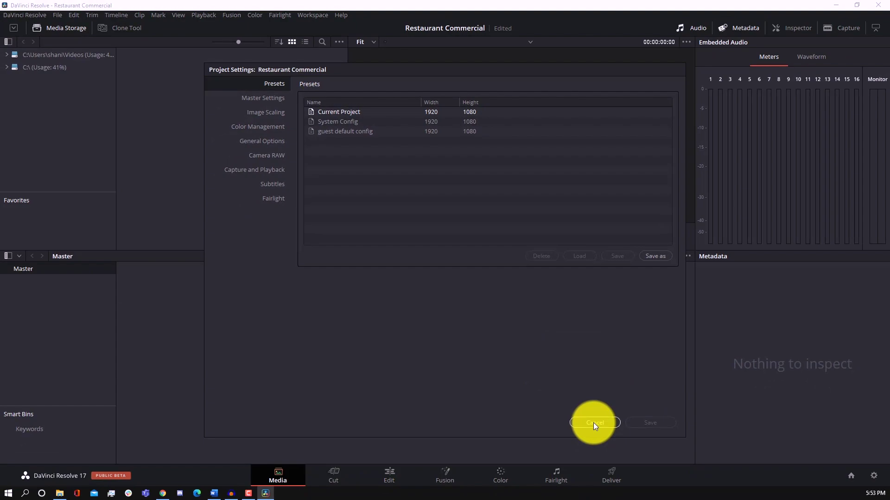
left_click(593, 423)
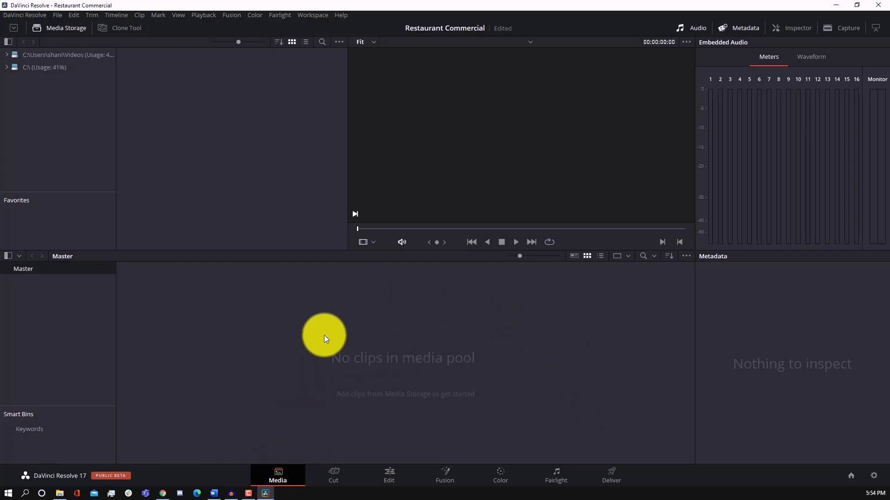
right_click(320, 349)
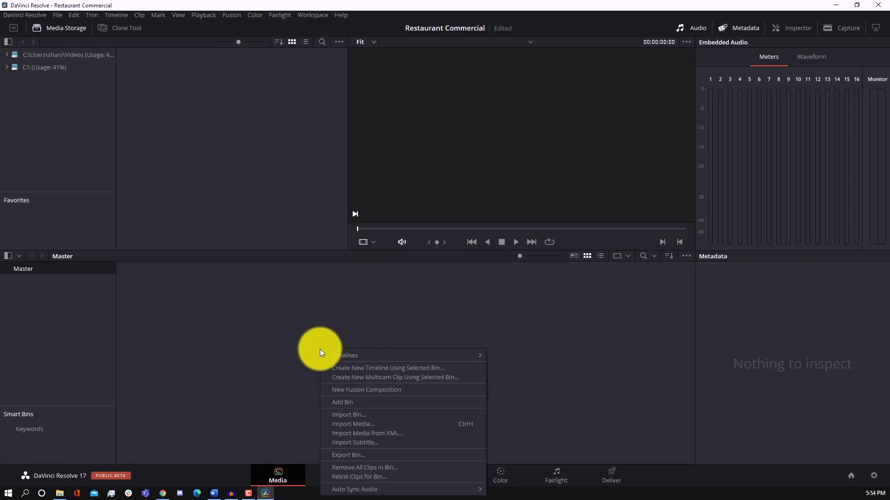
left_click(363, 423)
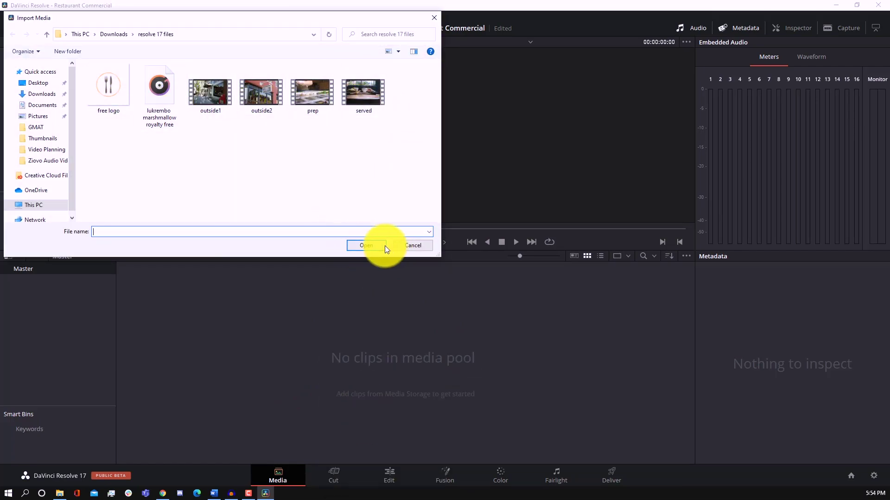
left_click(412, 247)
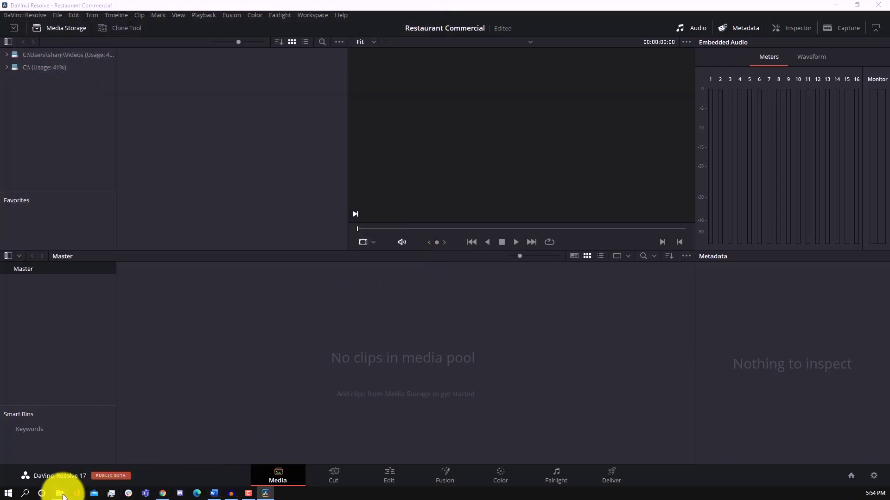
Import all six files from the resolve 17 files folder into the media pool using File Explorer, and minimize the folder window
left_click(62, 494)
left_click_drag(354, 344, 119, 159)
left_click_drag(115, 226, 519, 372)
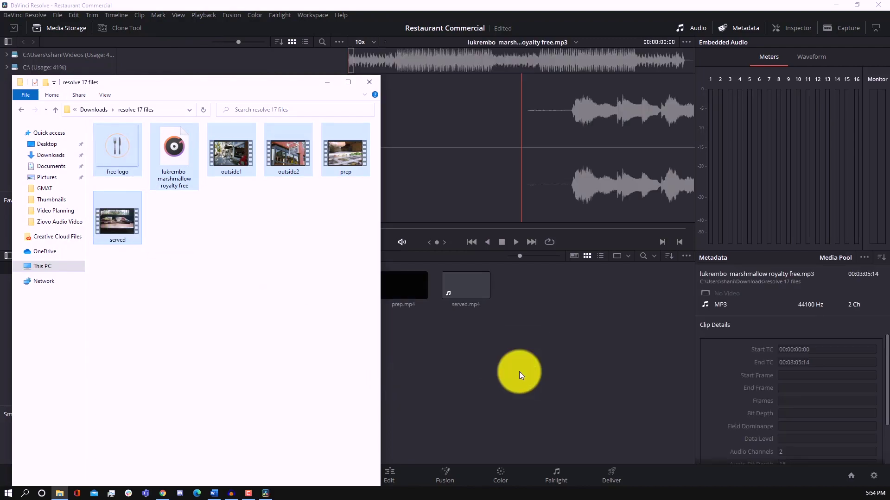
left_click(327, 82)
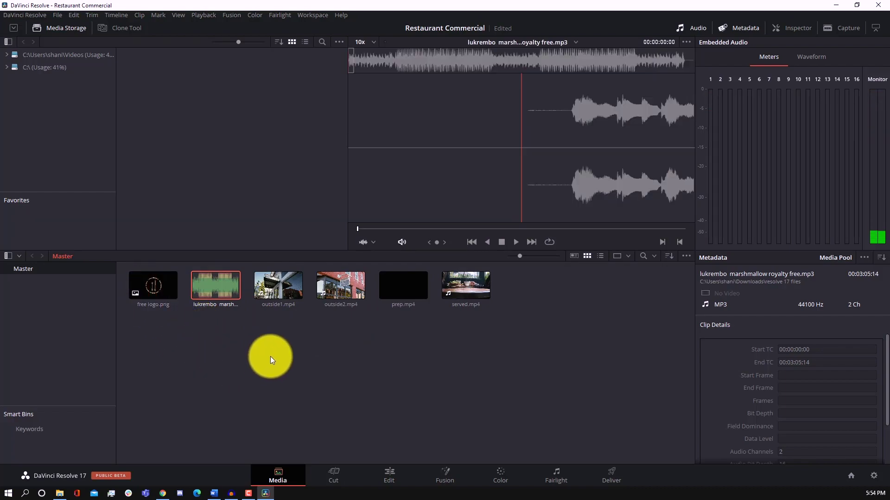
Preview the outside1.mp4 clip by playing it in the Media page viewer
left_click(278, 296)
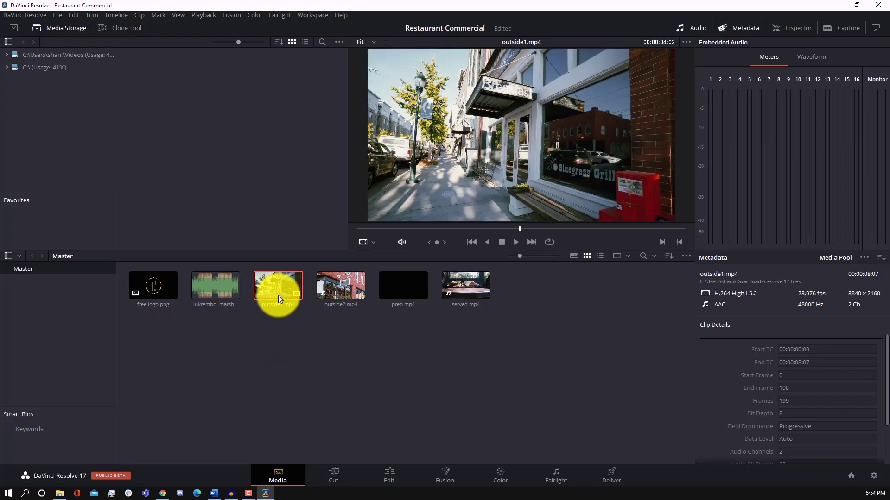
left_click(515, 242)
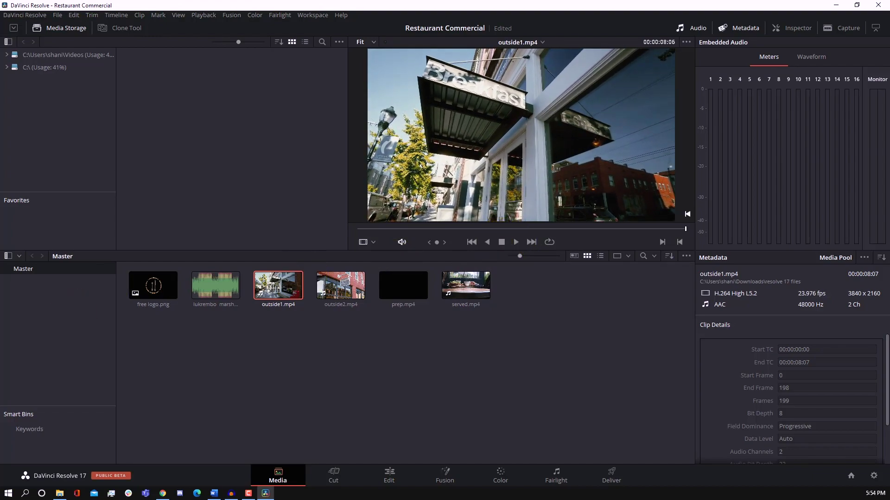
left_click(379, 406)
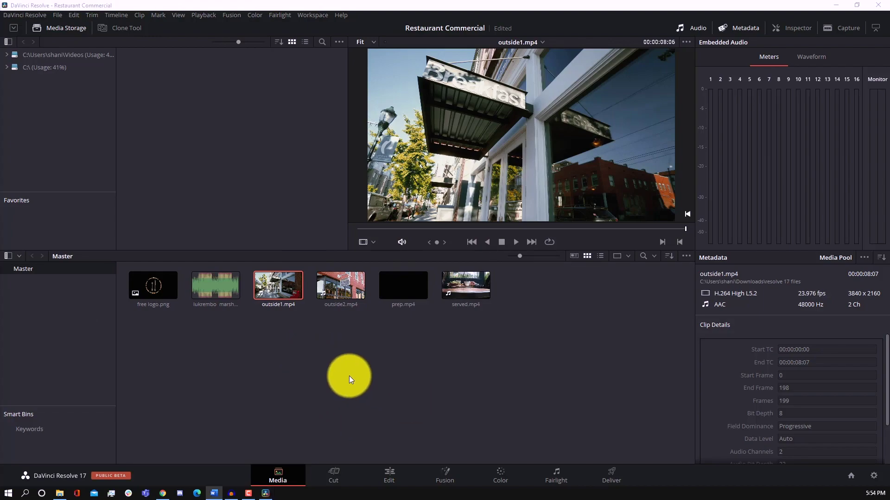
Switch to the Cut page and try to place the outside1.mp4 clip on the timeline
left_click(334, 473)
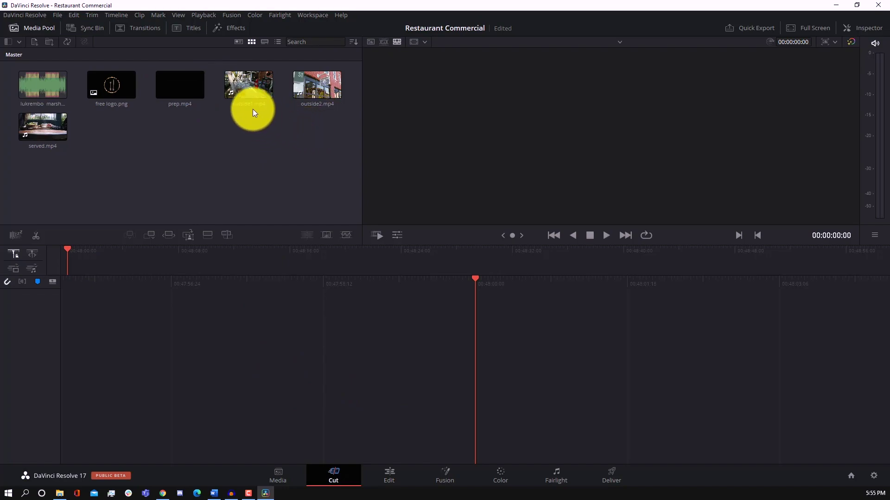
left_click_drag(249, 87, 254, 368)
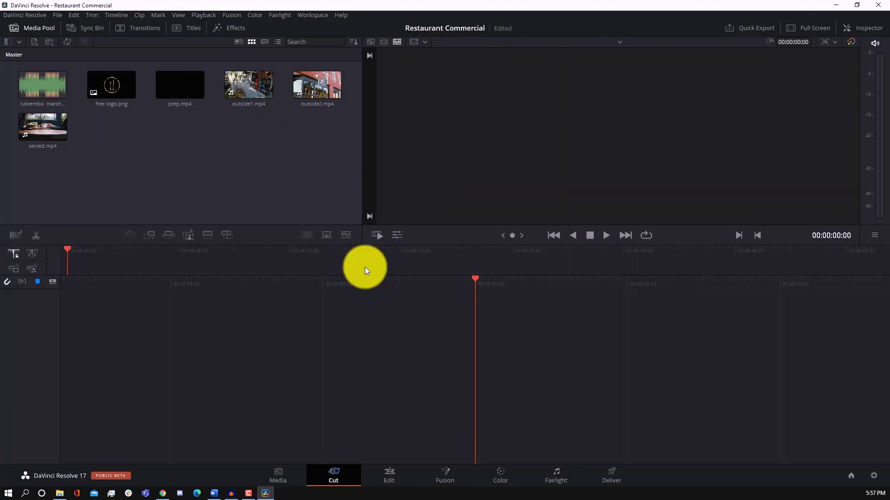
Play outside2.mp4 in the source viewer, mark its in point at 00:00:01:18, and stop playback shortly after 00:00:04:02
left_click(303, 82)
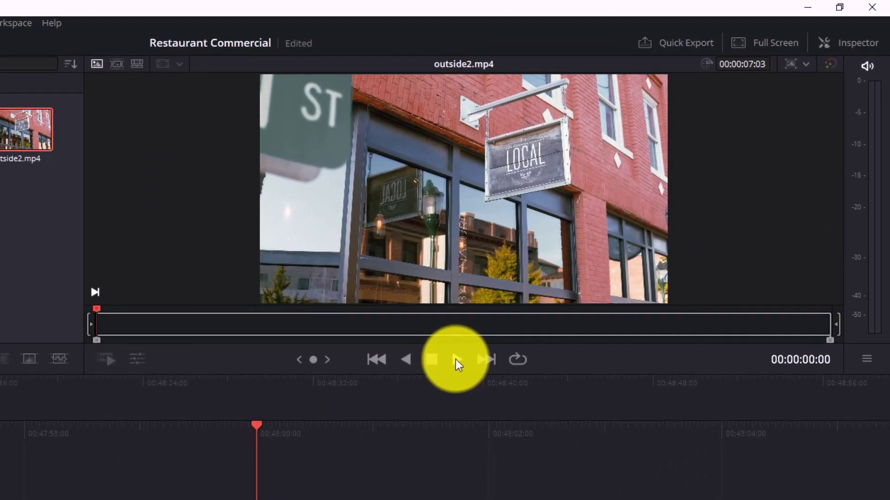
left_click(456, 359)
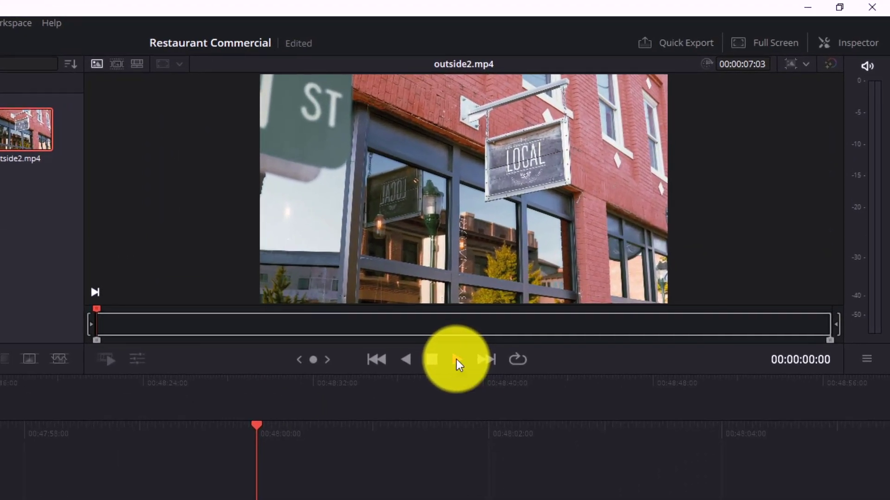
left_click(431, 361)
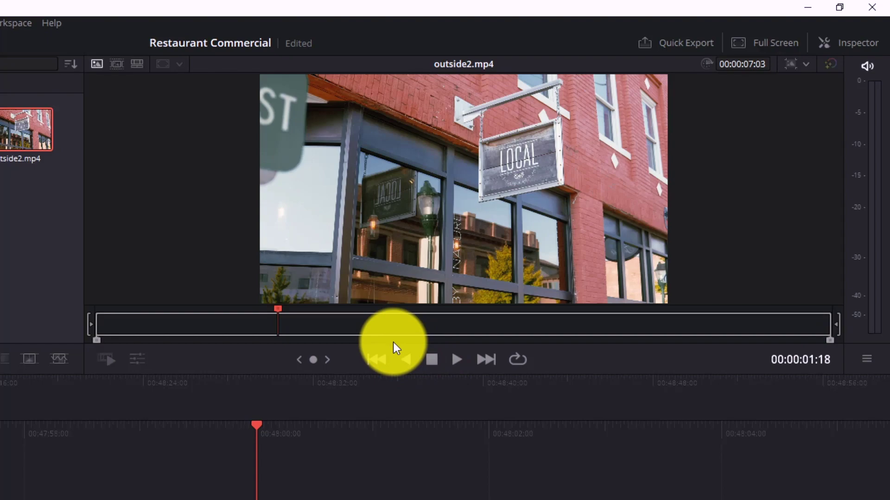
key("i")
left_click(453, 361)
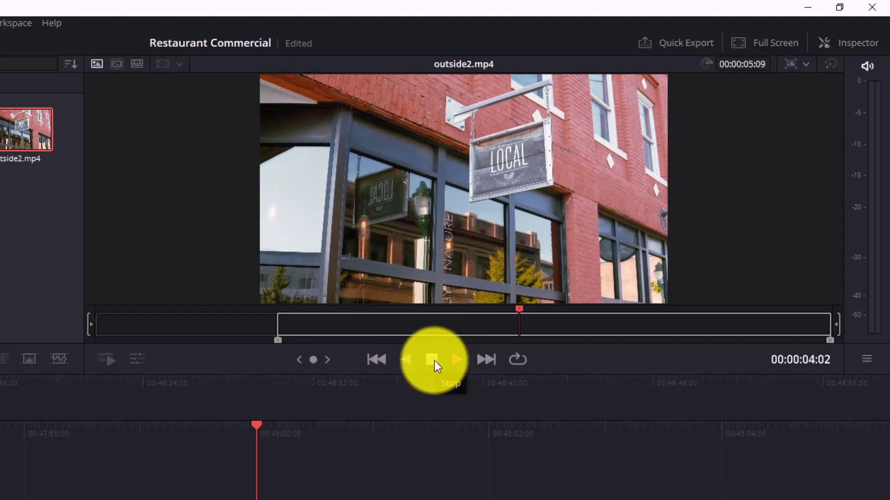
left_click(433, 361)
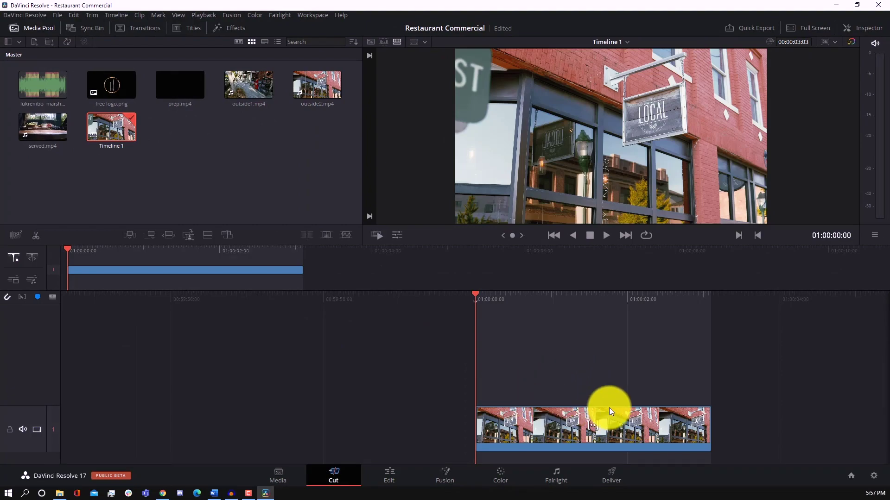
Undo the outside2.mp4 placement, and try placing outside1.mp4 on the timeline with outside2.mp4 appended after it
key("ctrl+z")
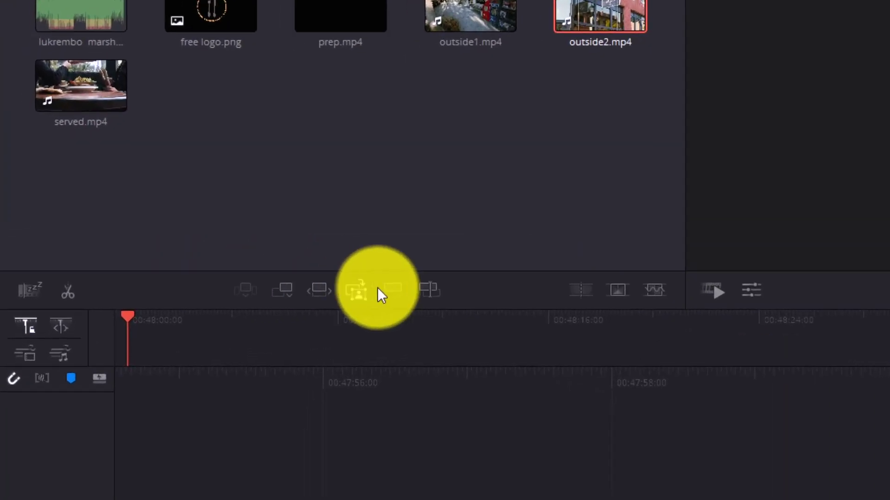
left_click_drag(540, 18, 461, 377)
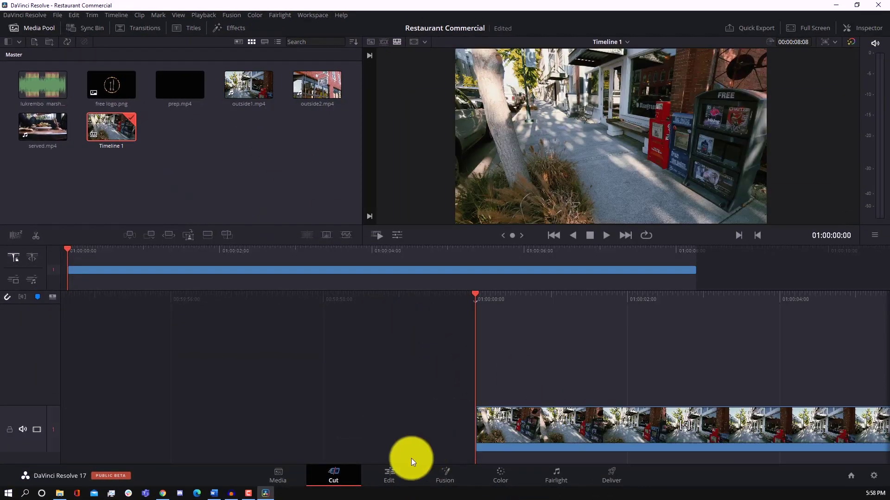
left_click(307, 90)
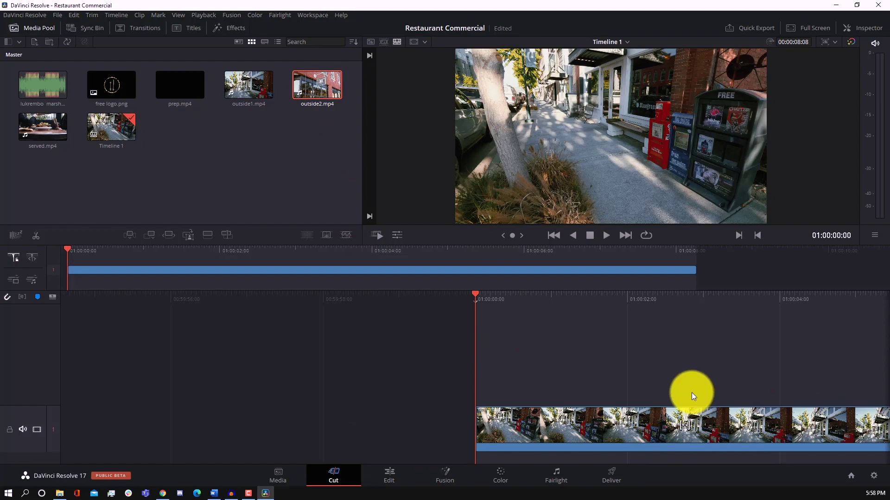
left_click(153, 235)
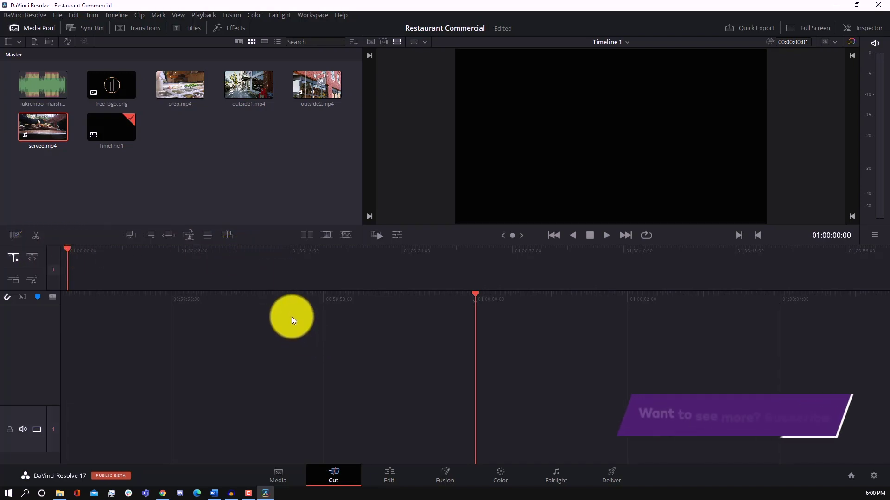
Mark outside1.mp4 from 00:00:02:12 to 00:00:04:01 in the source viewer and place the marked range on the timeline
left_click(242, 89)
left_click(604, 235)
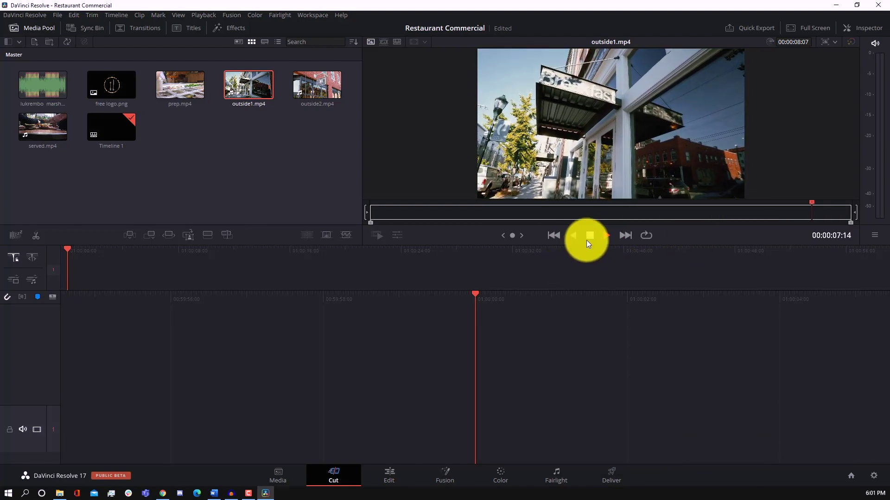
left_click(605, 237)
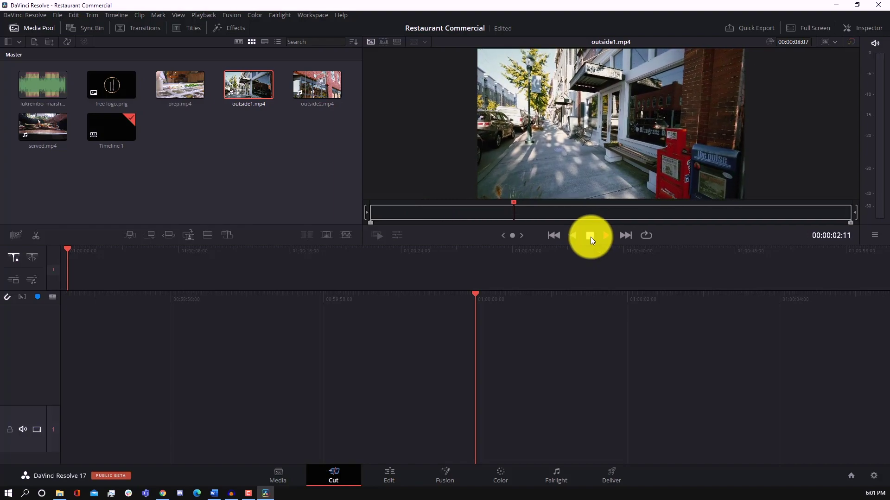
key("i")
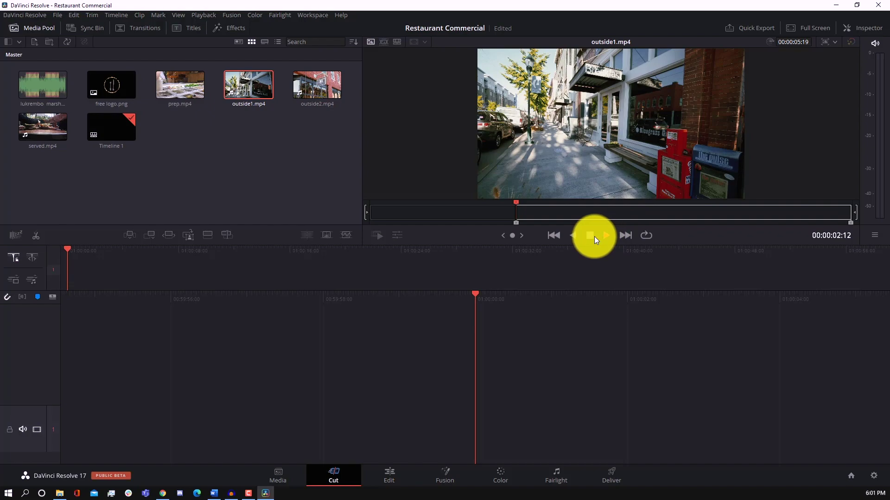
left_click(604, 237)
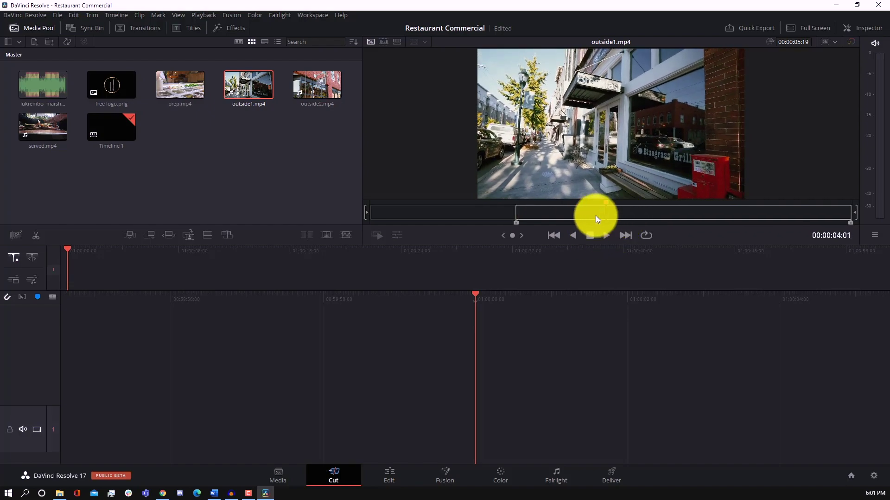
key("o")
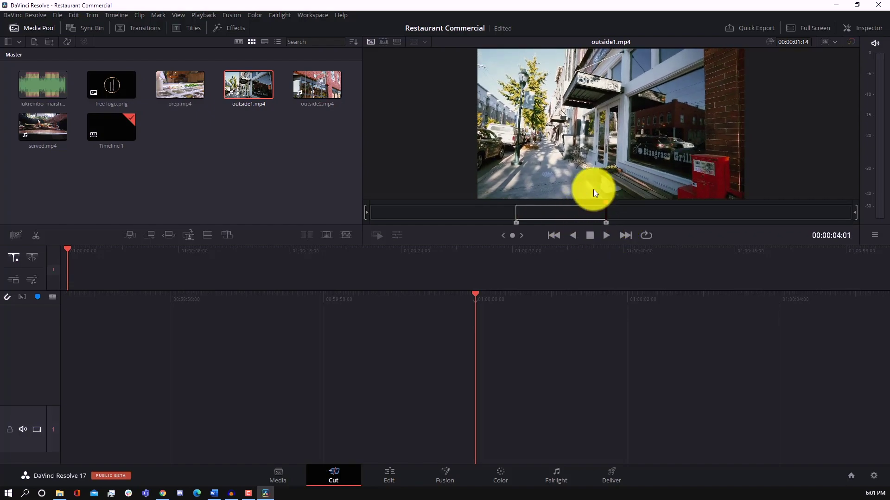
left_click_drag(596, 108, 435, 387)
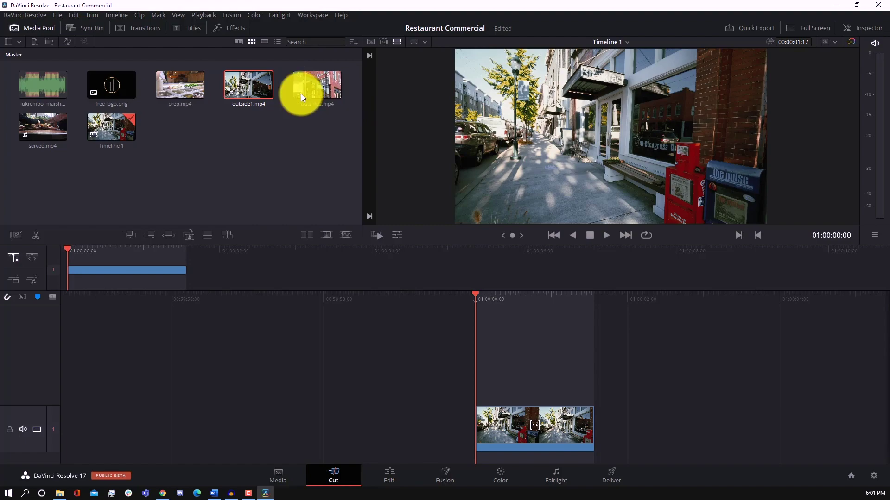
Set the out point of outside2.mp4 to 00:00:04:01 and append the marked range to the end of the timeline
left_click(315, 88)
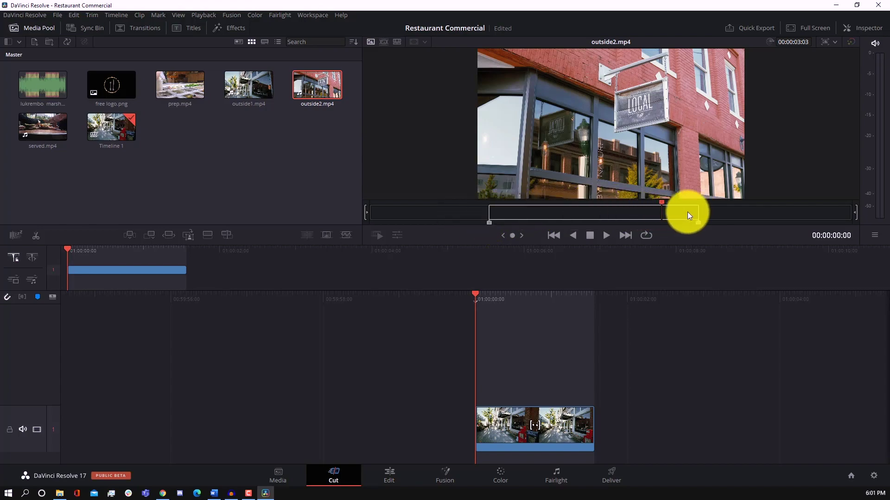
left_click(607, 234)
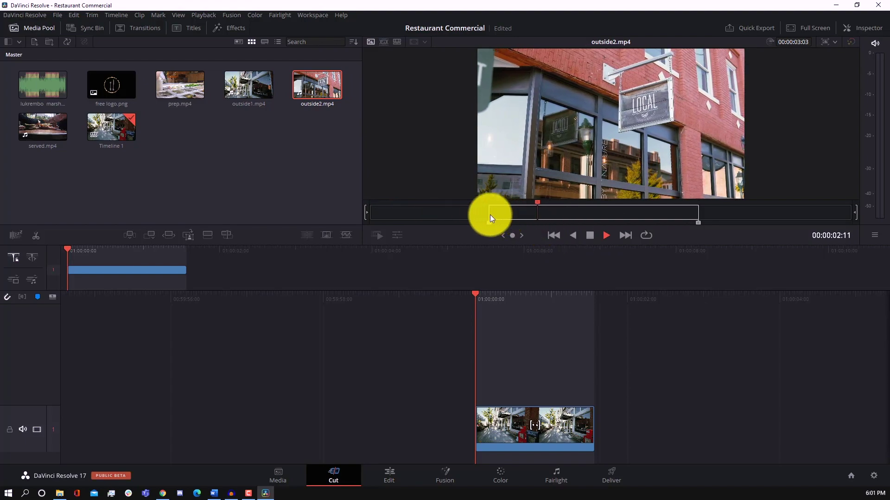
left_click(605, 233)
left_click_drag(693, 202, 644, 202)
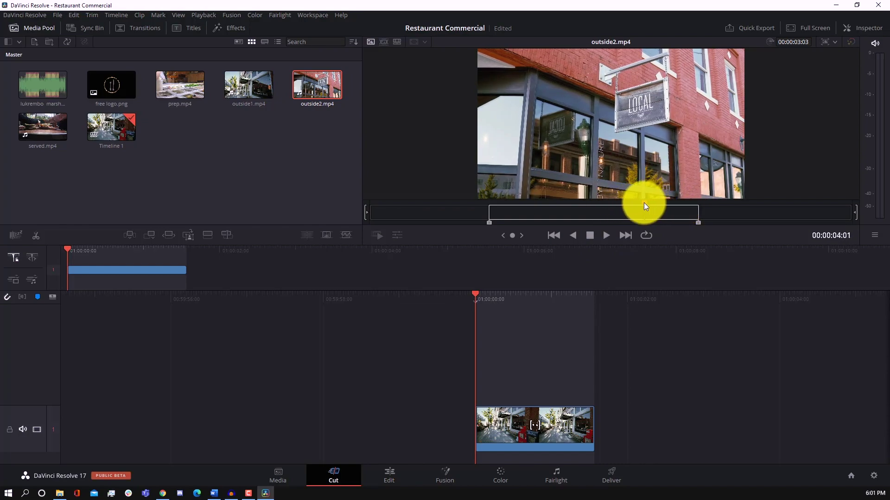
key("o")
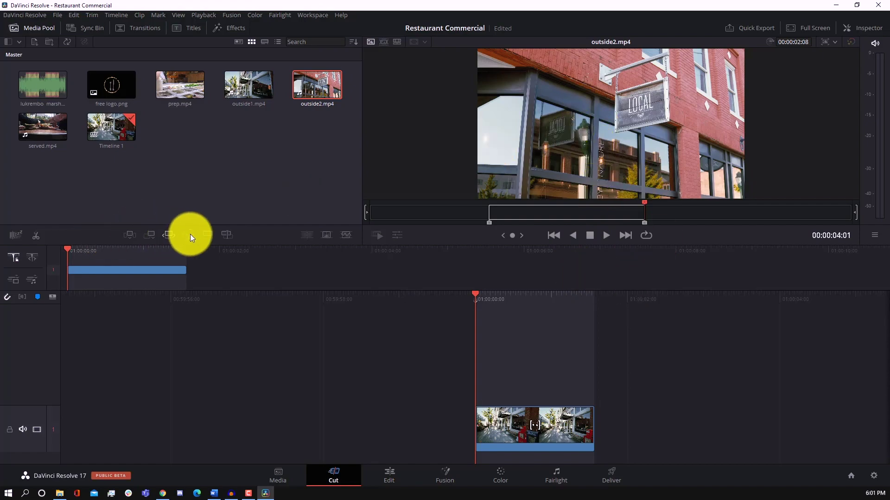
left_click(149, 235)
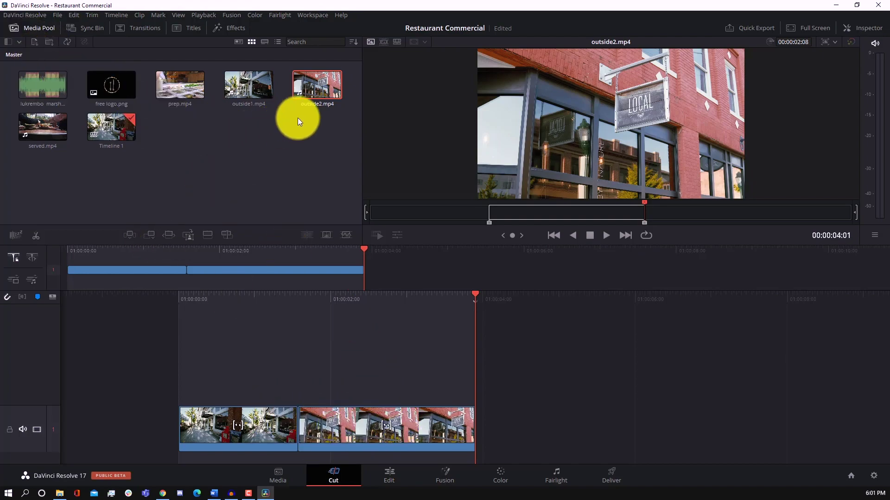
Mark prep.mp4 from 00:00:02:21 to 00:00:04:27 and append the marked range to the end of the timeline
left_click(176, 88)
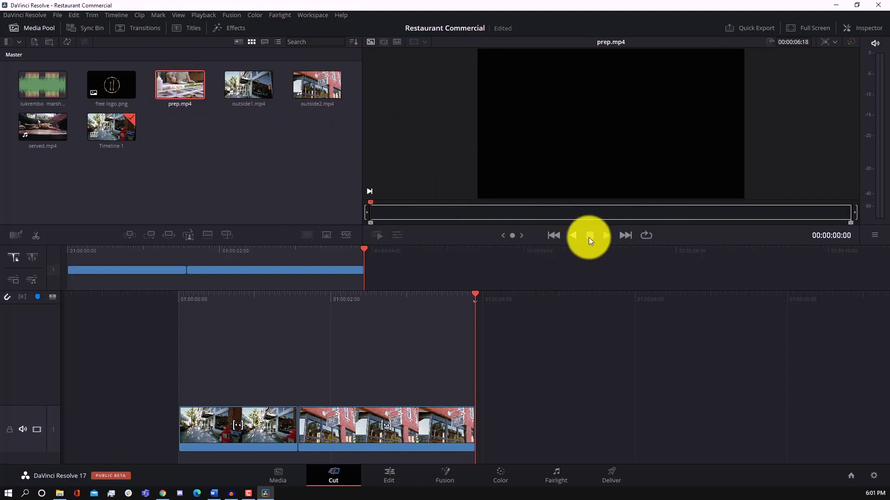
left_click(604, 236)
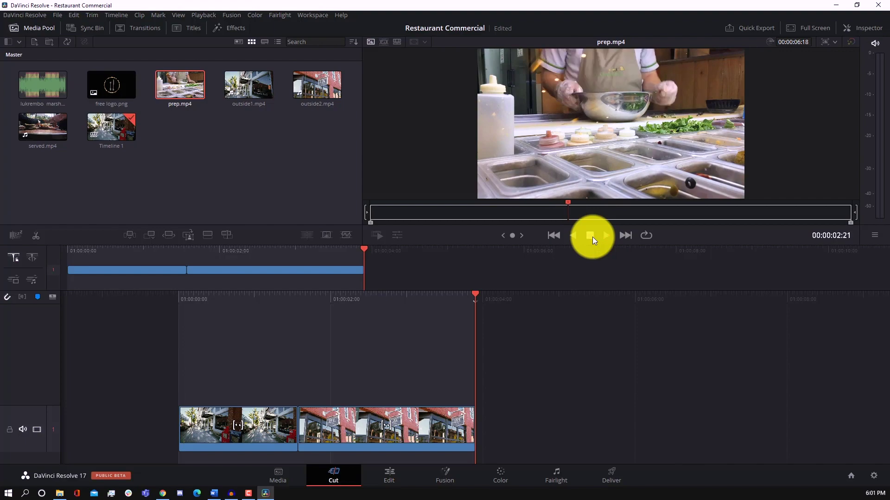
key("i")
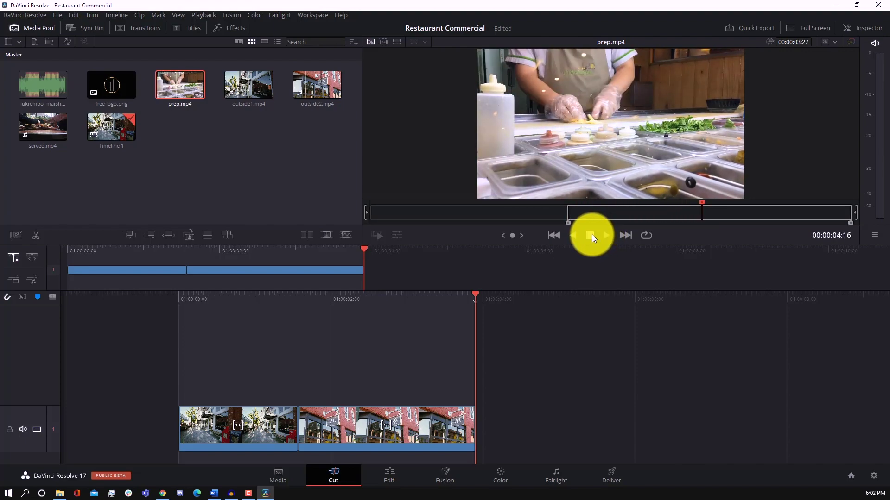
key("o")
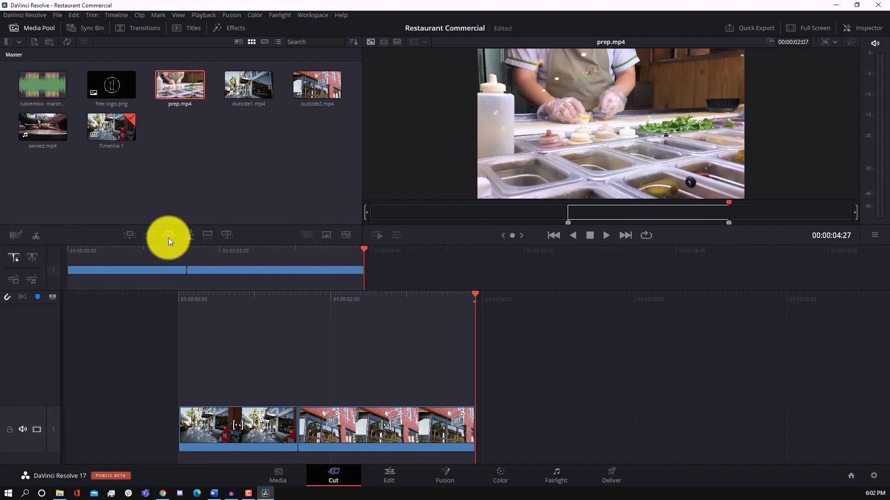
left_click(154, 237)
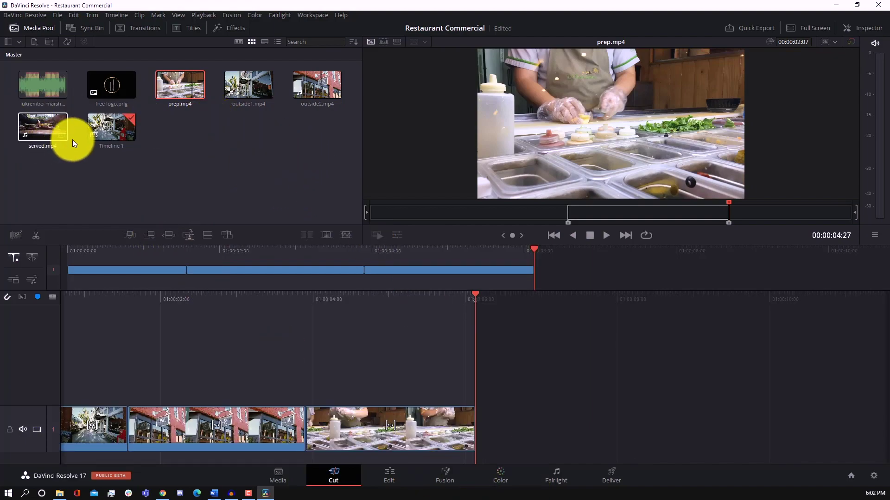
Play served.mp4, mark an in point and an out point at 00:00:09:29, and append the marked range to the timeline
left_click(43, 132)
left_click(604, 235)
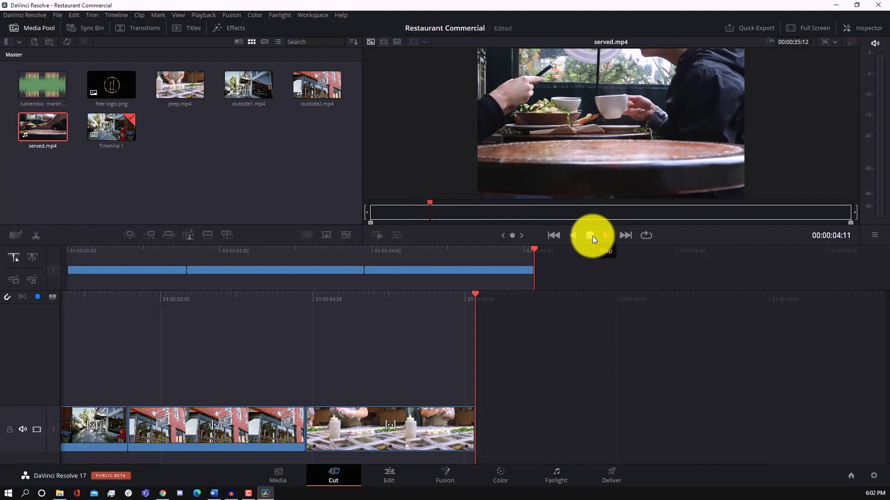
key("i")
left_click(599, 233)
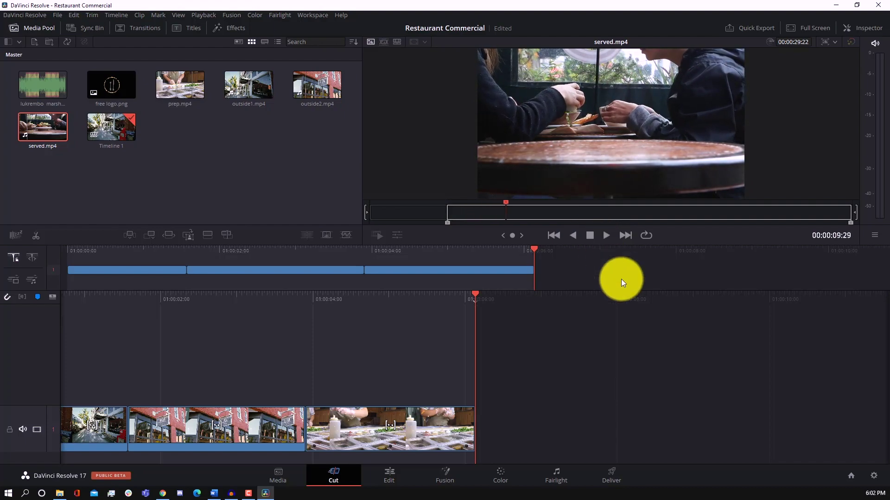
key("o")
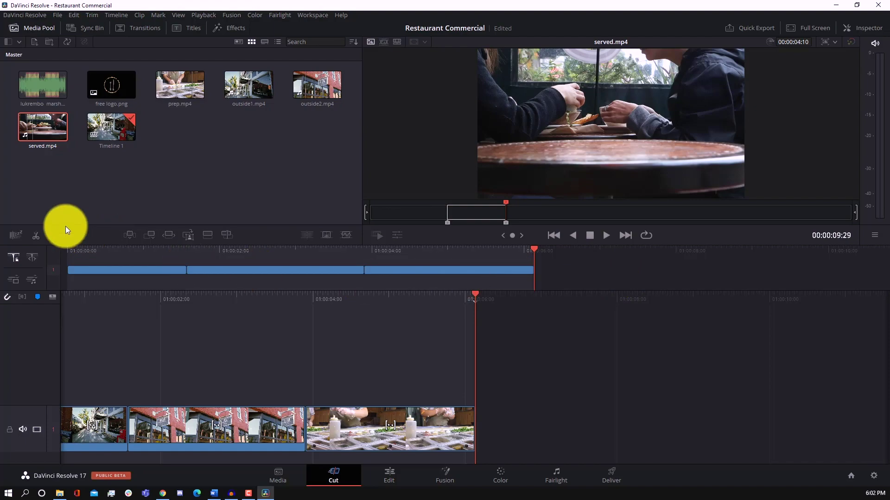
left_click(149, 235)
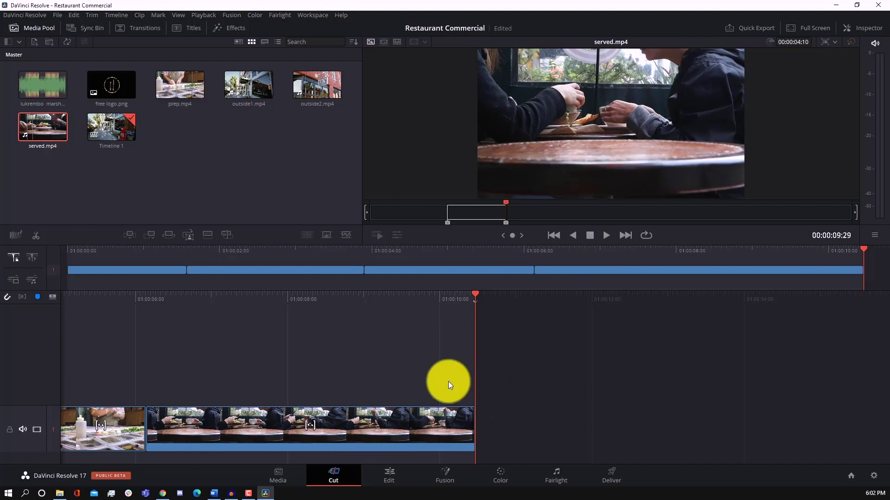
Review the four assembled clips by playing the timeline backward and forward
left_click(479, 400)
key("j")
key("j")
key("j")
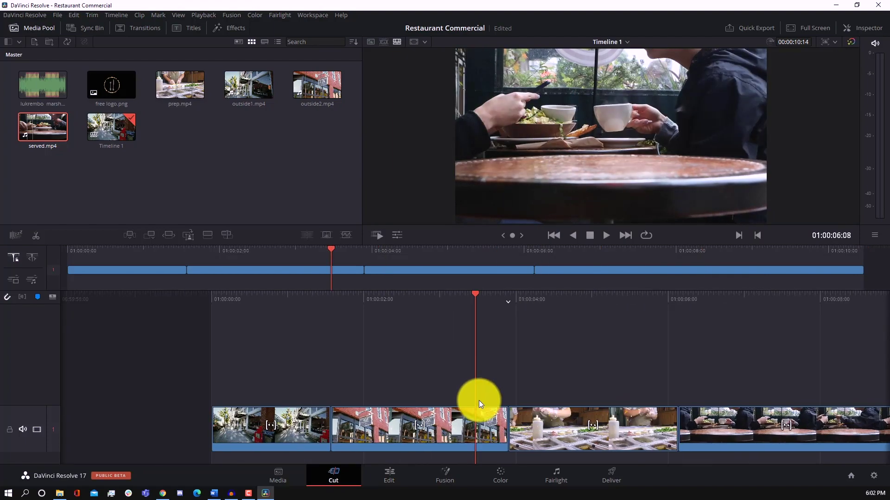
key("l")
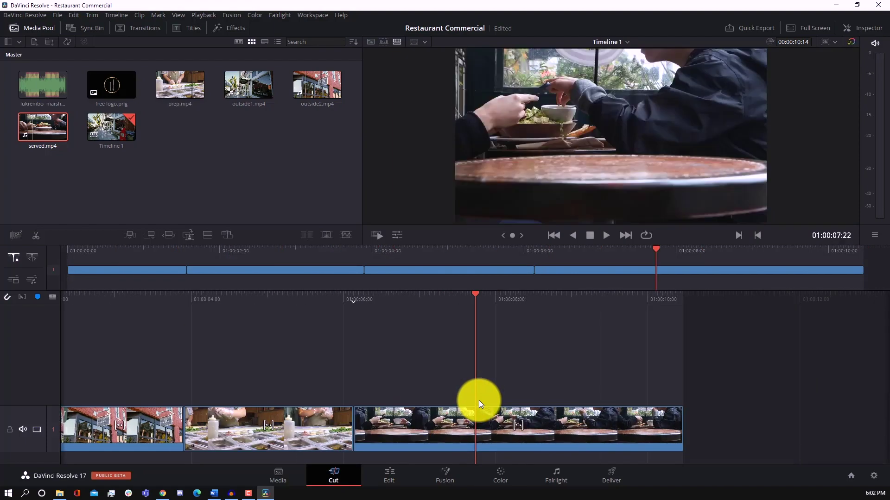
key("j")
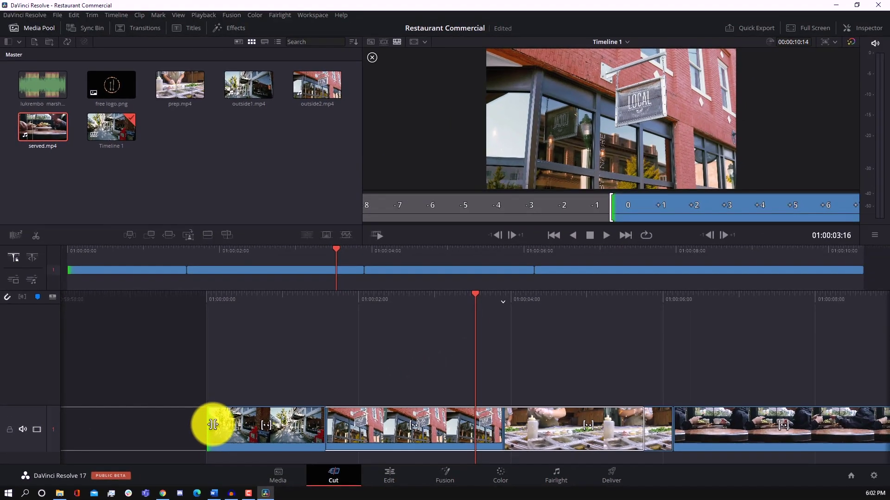
Trim about five frames off the start of outside1.mp4 and roll its edit with outside2.mp4 to about 01:00:02:00
mouse_move(213, 424)
left_mouse_down()
mouse_move(235, 426)
mouse_move(221, 431)
left_mouse_up()
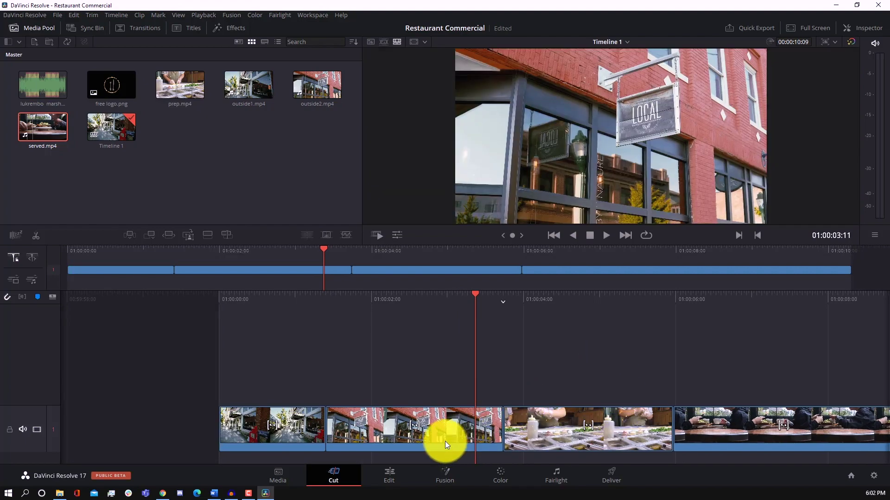
left_click(371, 422)
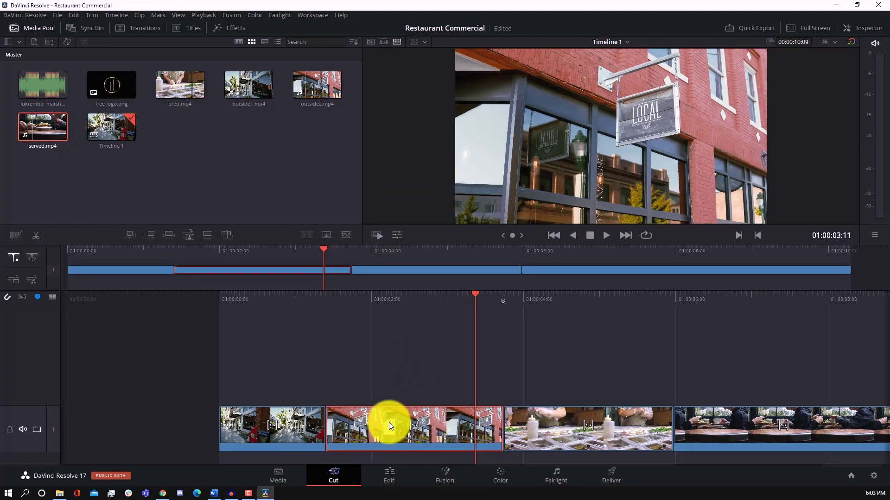
left_click(264, 436)
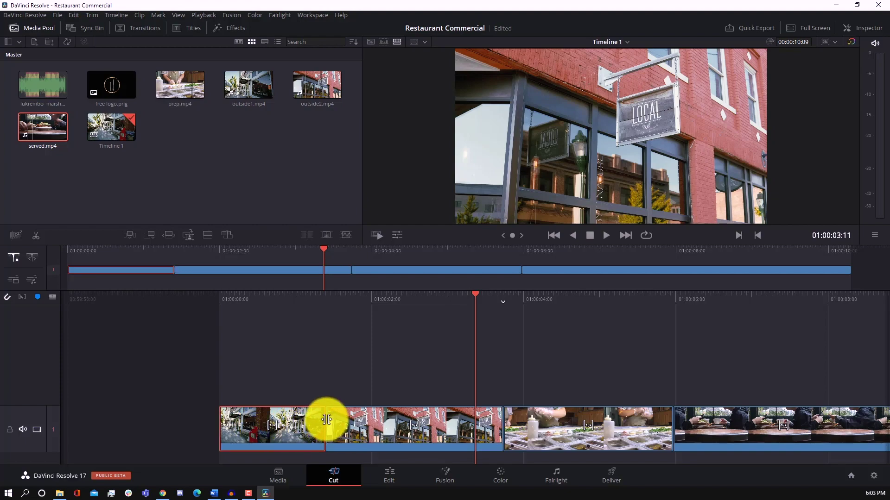
left_click_drag(325, 425, 374, 432)
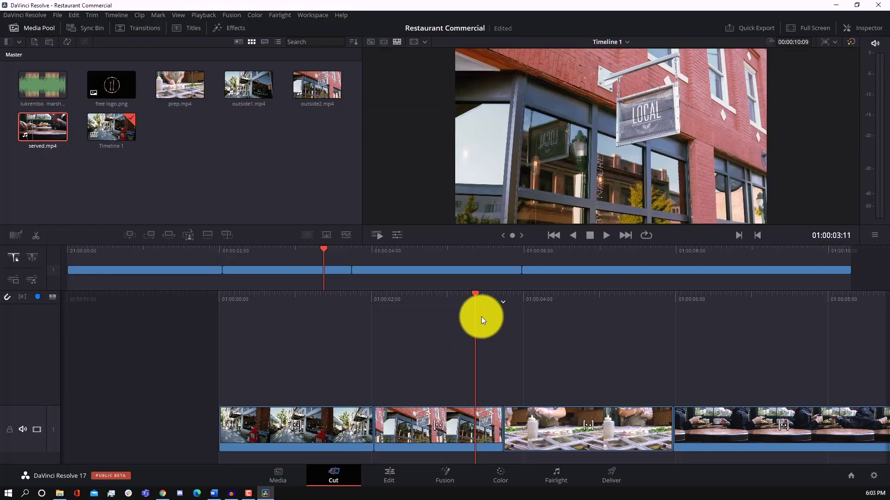
Play the timeline from its start to 01:00:09:05, trim the end of served.mp4 back to that point, and switch to the Edit page
left_click_drag(476, 288, 727, 307)
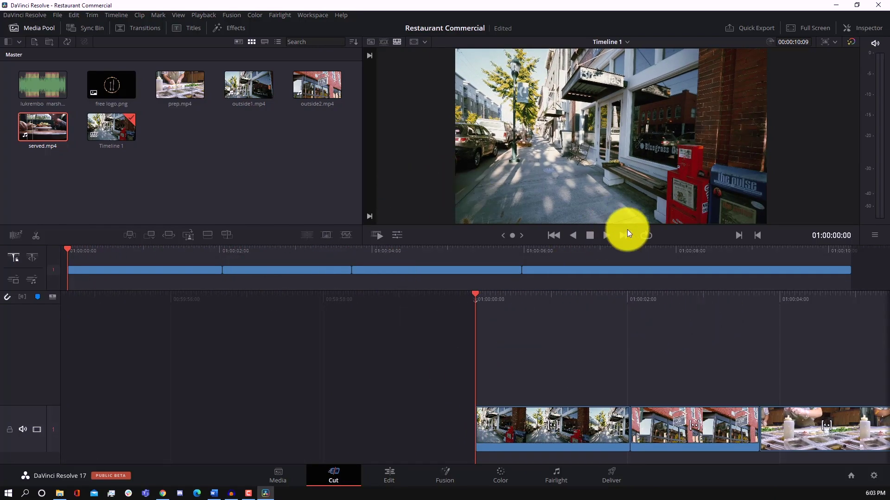
left_click(607, 232)
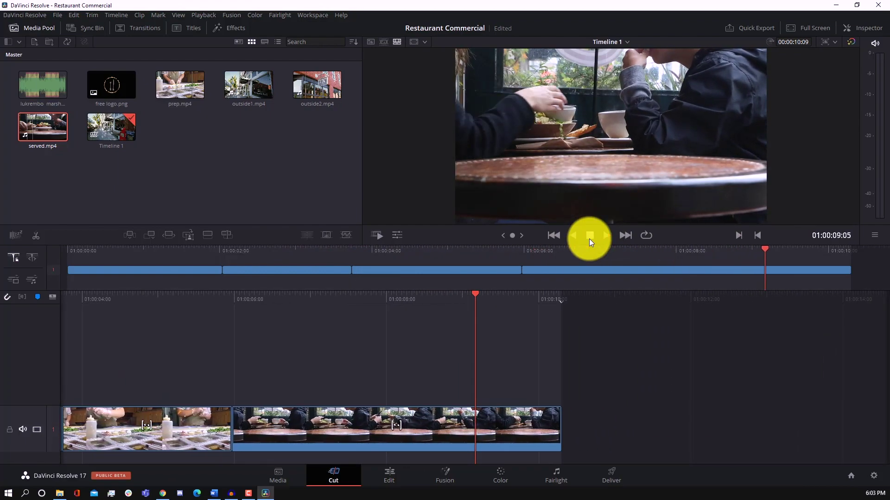
left_click_drag(560, 421, 475, 431)
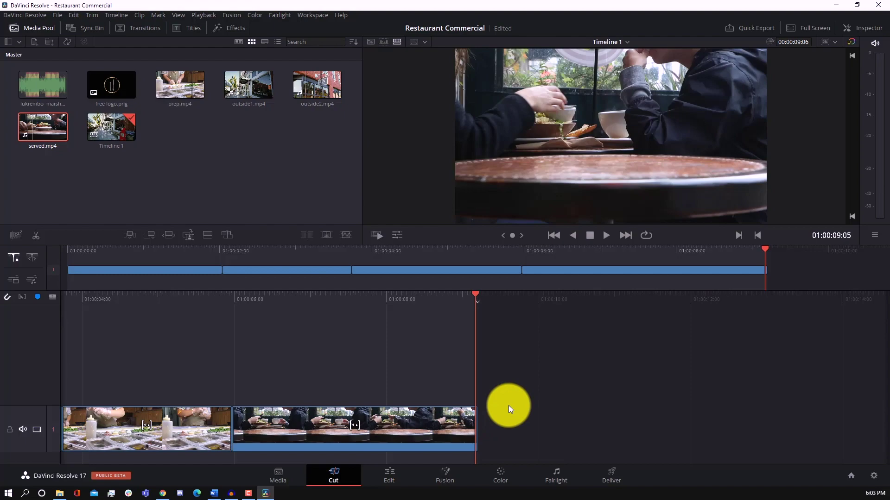
left_click(386, 479)
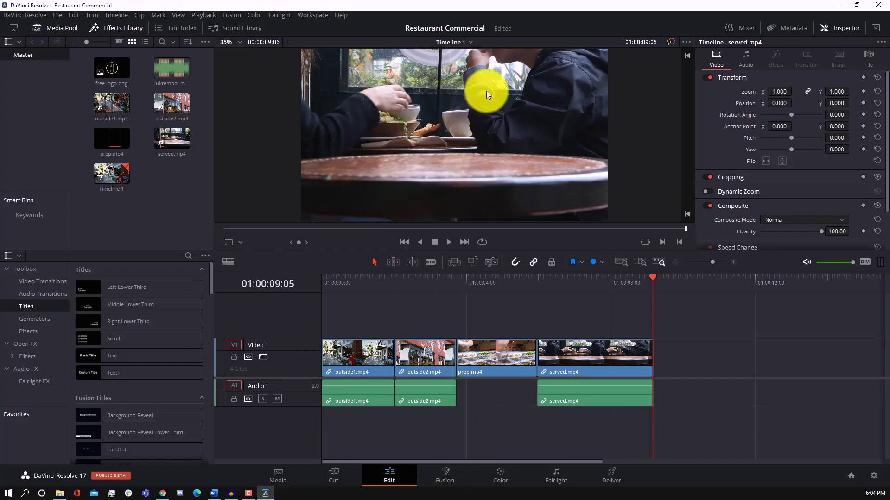
Show the source clip served.mp4 in the viewer and toggle the Effects Library off and on again
key("q")
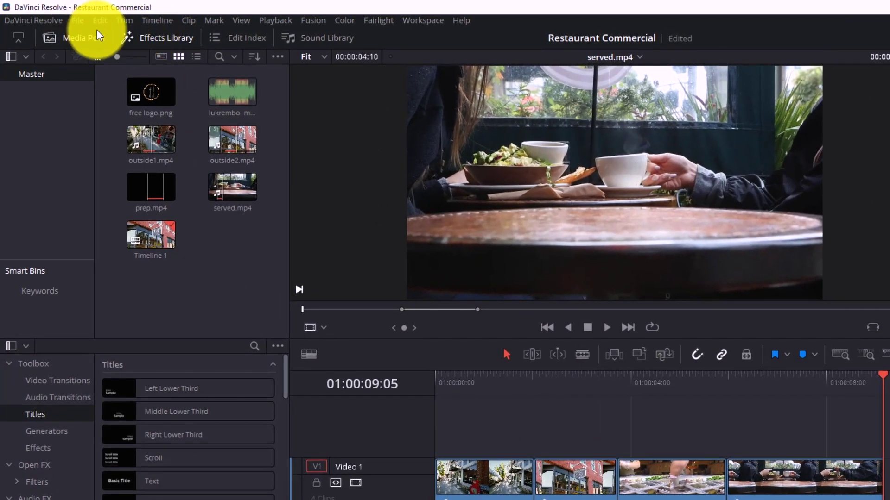
left_click(143, 37)
left_click(143, 37)
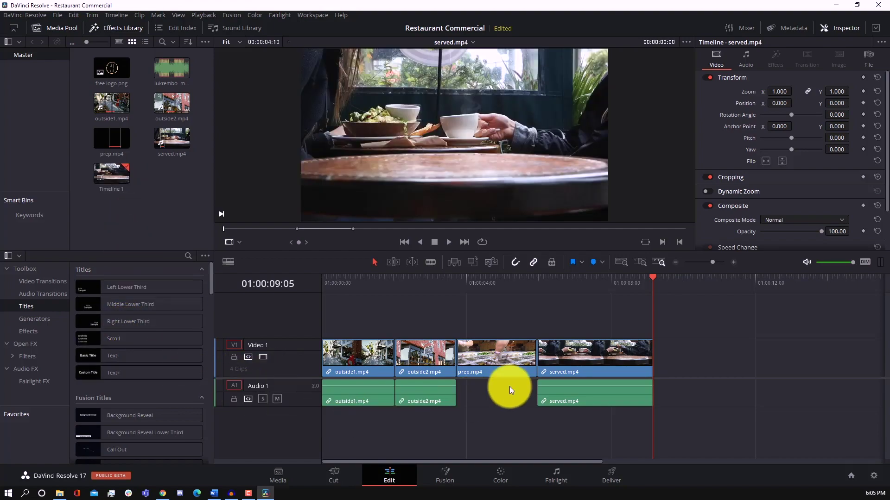
Select outside1.mp4 on the timeline, move the playhead to 01:00:00:15, and examine the clip's video properties in the Inspector
left_click(369, 358)
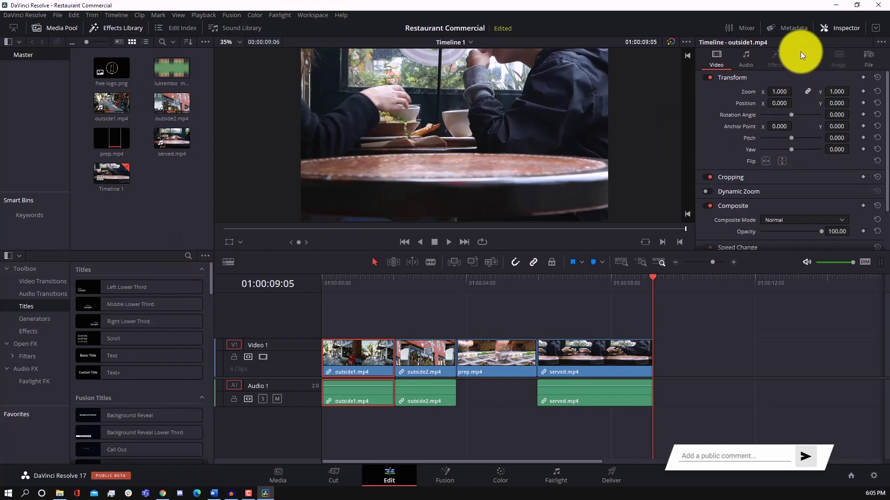
scroll(810, 134, "down", 2)
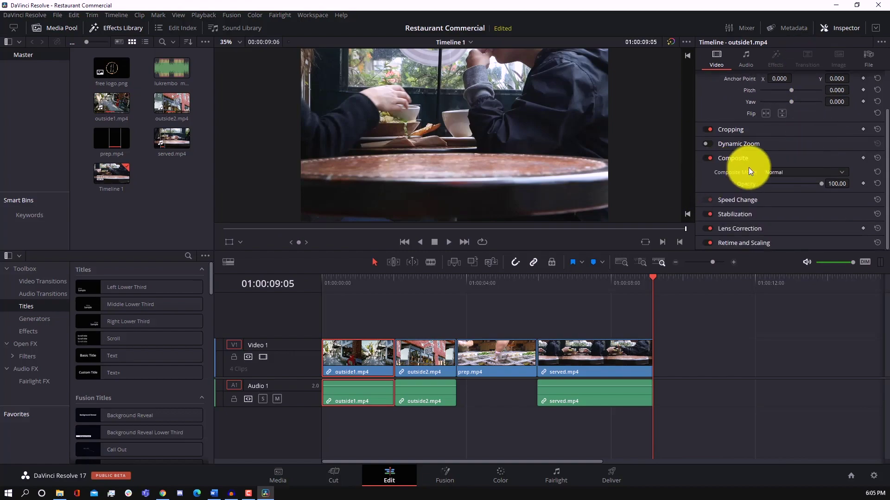
scroll(774, 184, "up", 2)
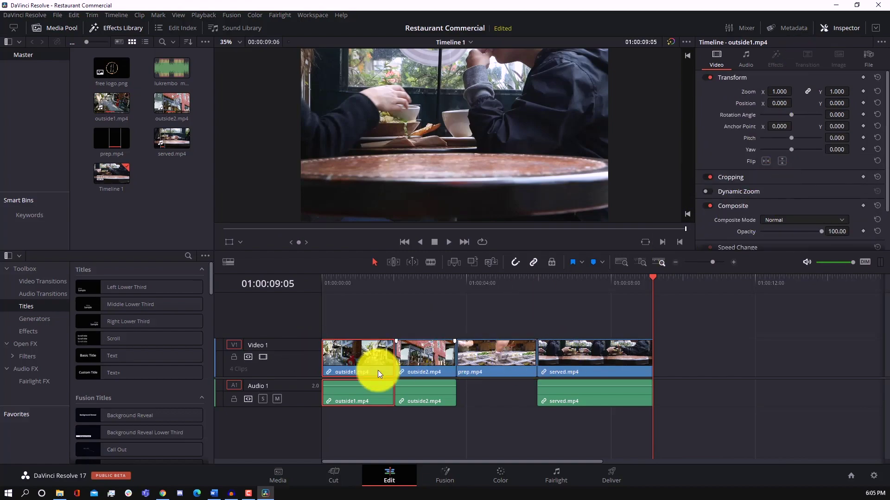
left_click_drag(653, 277, 340, 297)
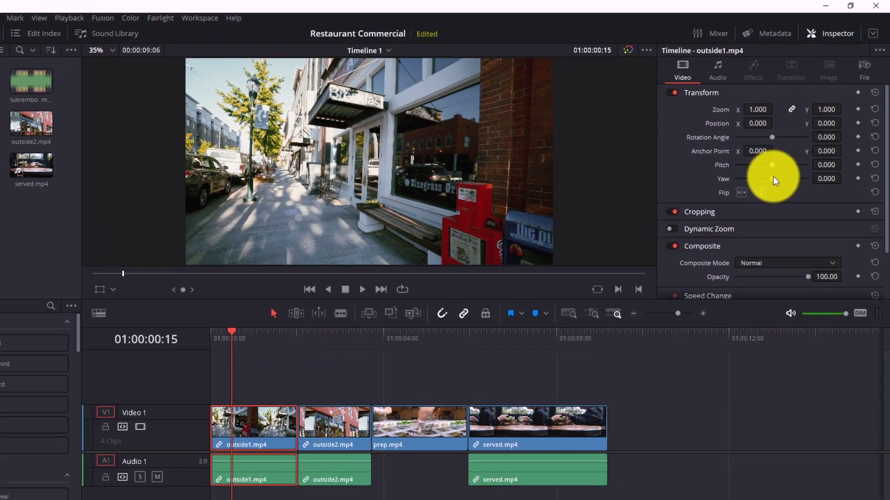
scroll(782, 187, "down", 2)
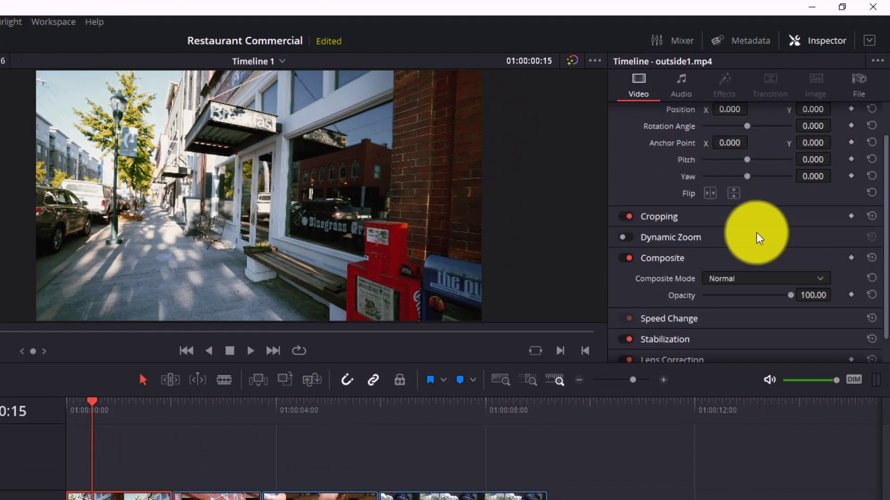
scroll(678, 253, "down", 1)
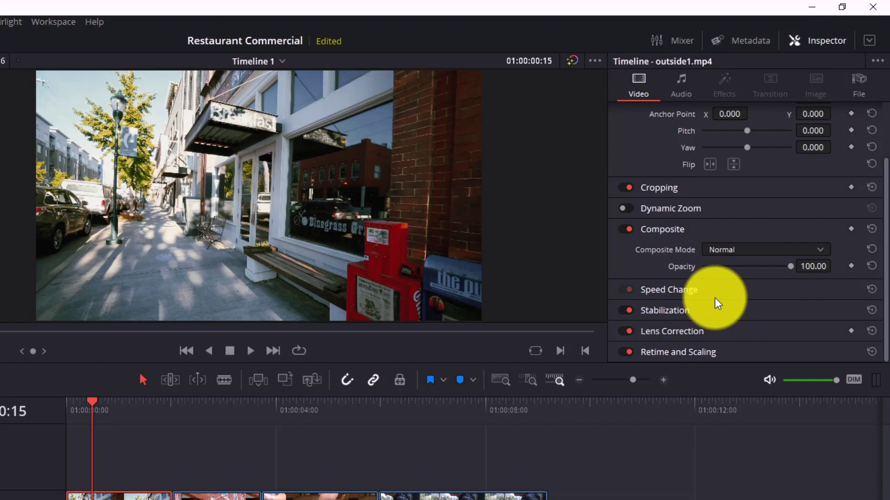
scroll(731, 301, "up", 2)
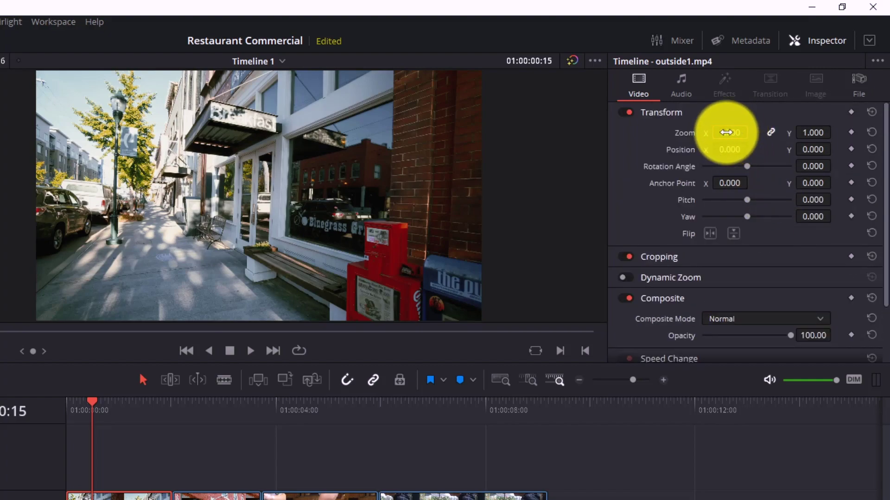
Animate the zoom of outside1.mp4 with keyframes using a value of 1.1, and scrub to 01:00:01:10 to check it
mouse_move(726, 132)
left_mouse_down()
mouse_move(741, 131)
mouse_move(726, 132)
left_mouse_up()
left_click(736, 132)
type("1.1")
key("Return")
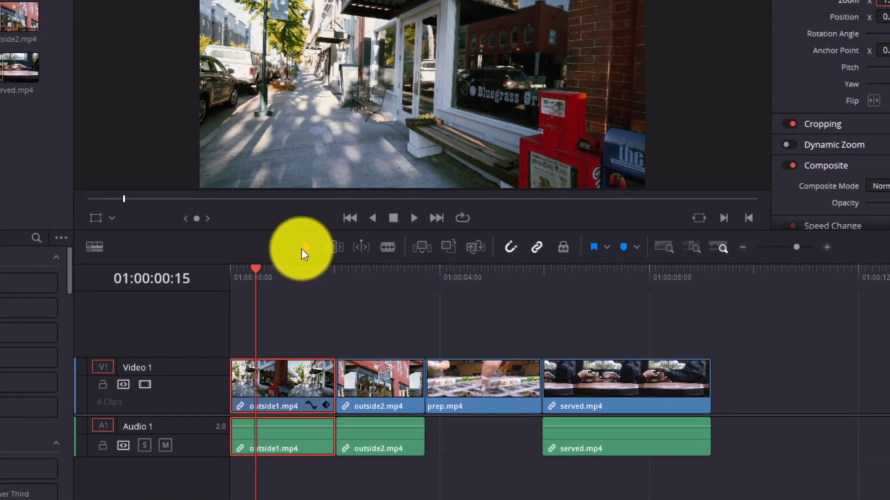
left_click_drag(255, 278, 299, 278)
In trim edit mode, try shortening the end of served.mp4 and rolling the edit between outside1.mp4 and outside2.mp4, and undo both
left_click_drag(649, 441, 646, 422)
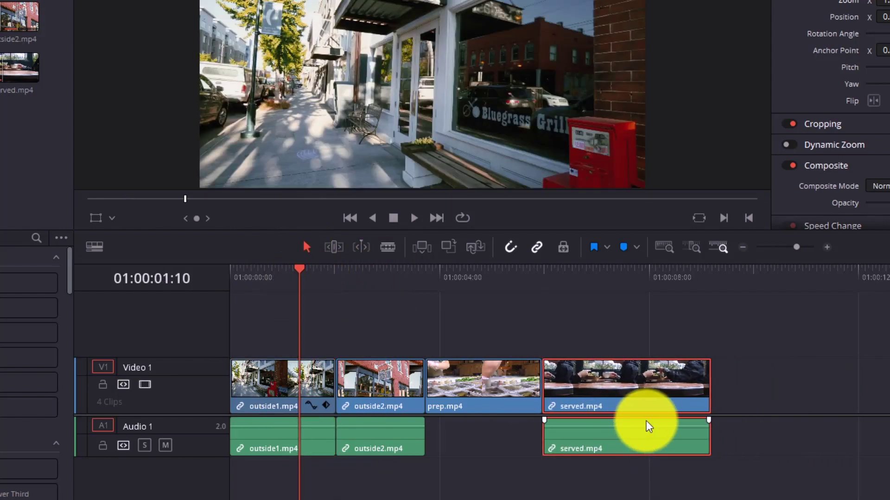
left_click(339, 245)
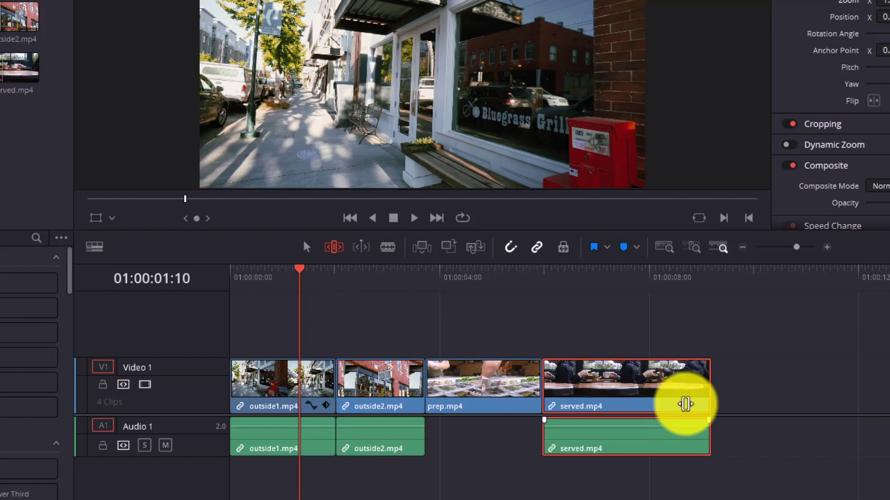
mouse_move(710, 377)
left_mouse_down()
mouse_move(669, 375)
mouse_move(695, 375)
left_mouse_up()
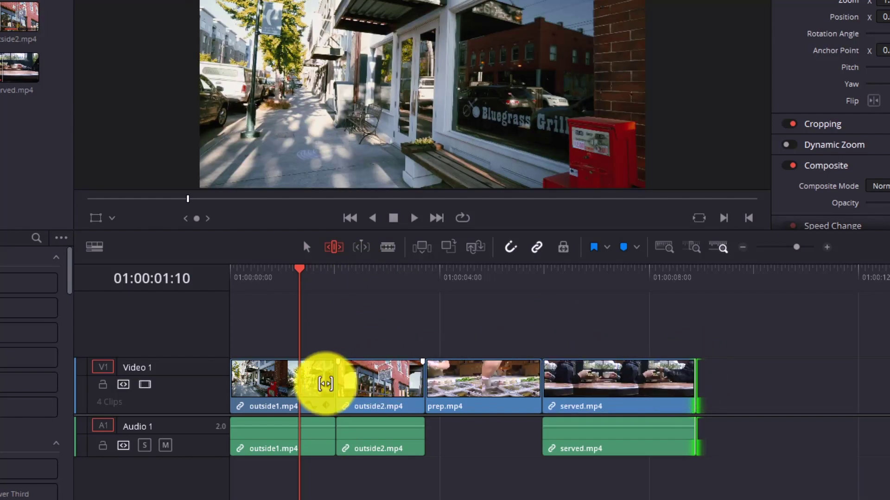
left_click_drag(338, 383, 347, 385)
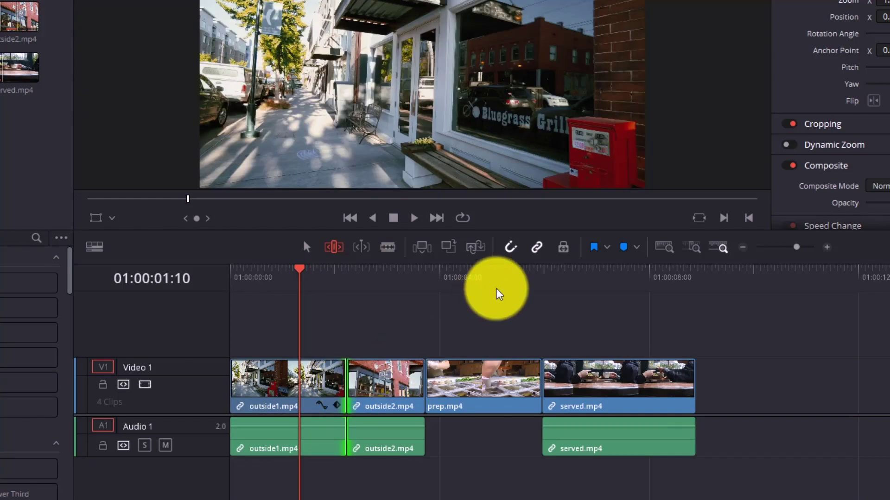
key("ctrl+z")
key("ctrl+z")
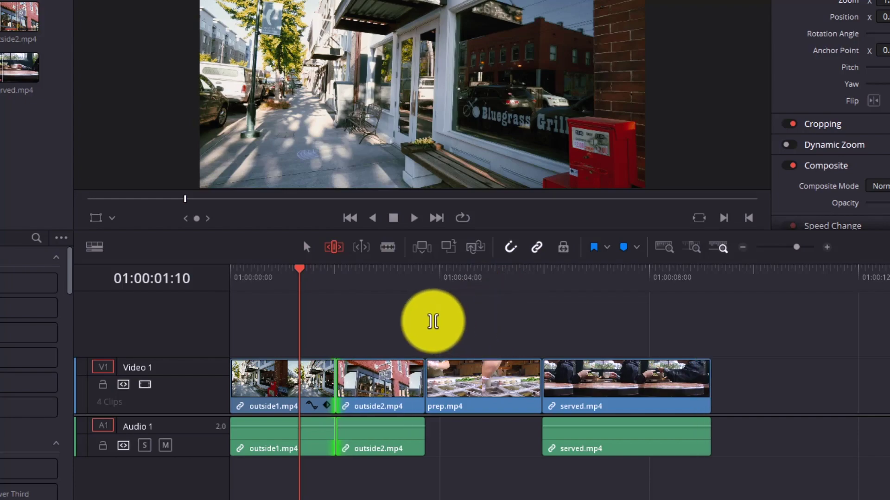
Cut served.mp4 at about 01:00:07:01 and 01:00:07:23 with the blade, and ripple delete the middle piece
left_click(386, 249)
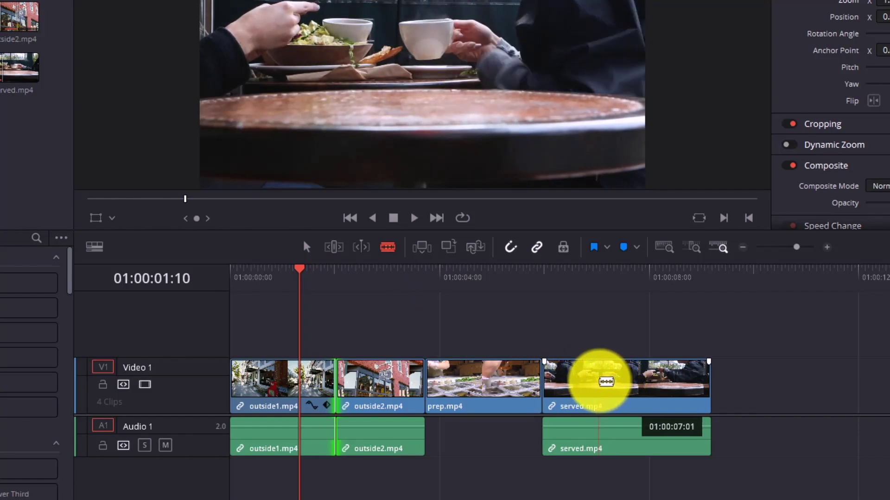
left_click(598, 381)
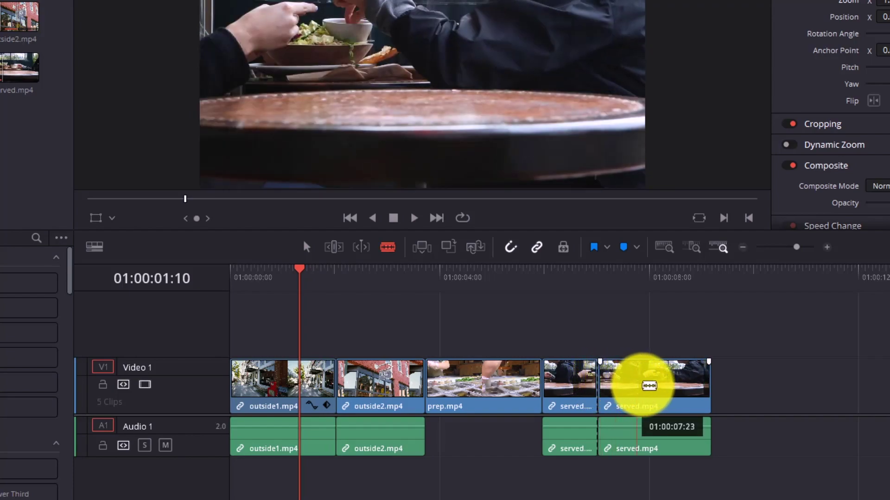
left_click(633, 385)
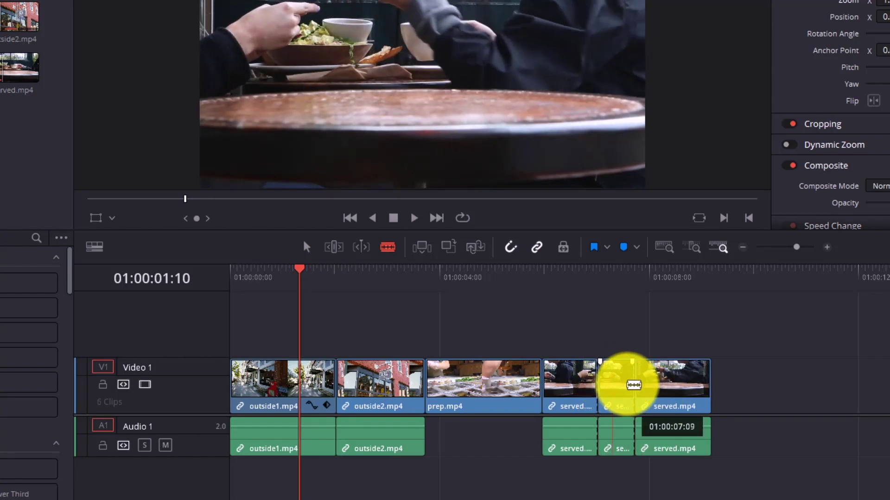
key("a")
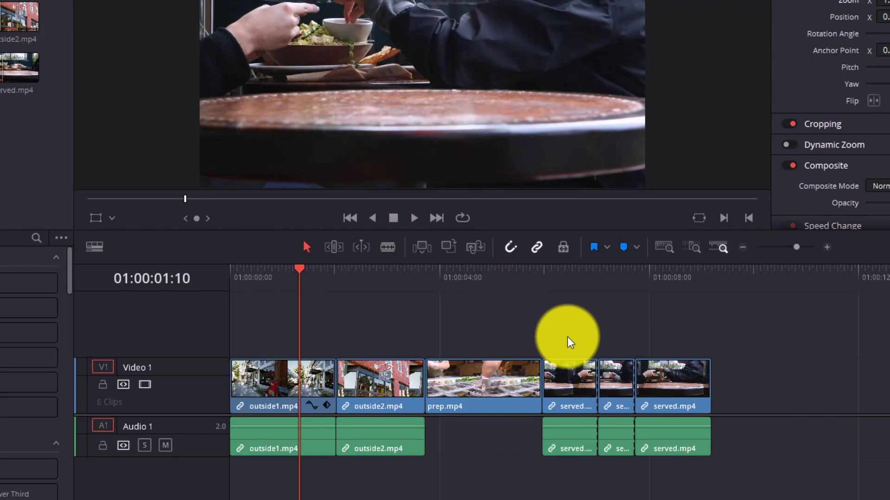
left_click(614, 383)
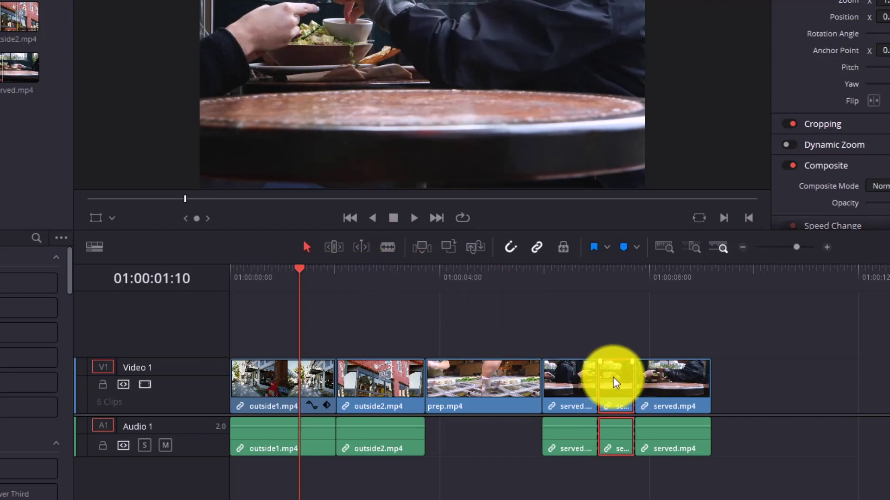
key("Delete")
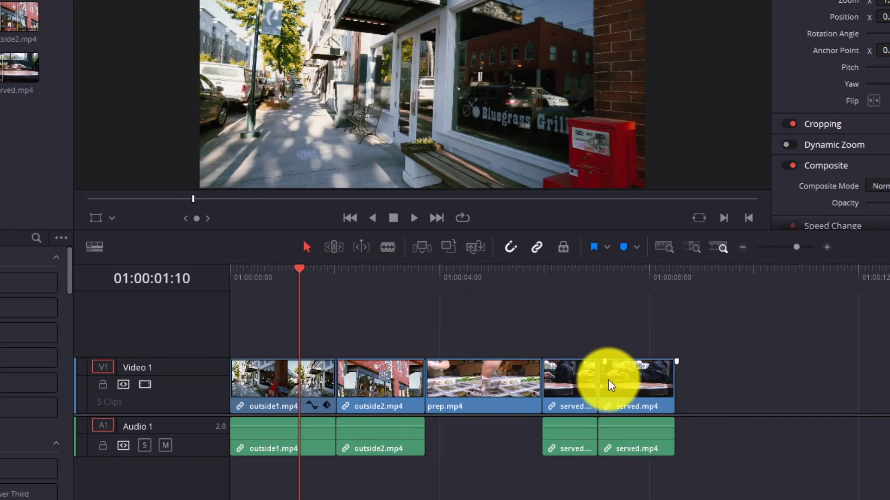
Undo the ripple delete and both blade cuts in served.mp4
key("ctrl+z")
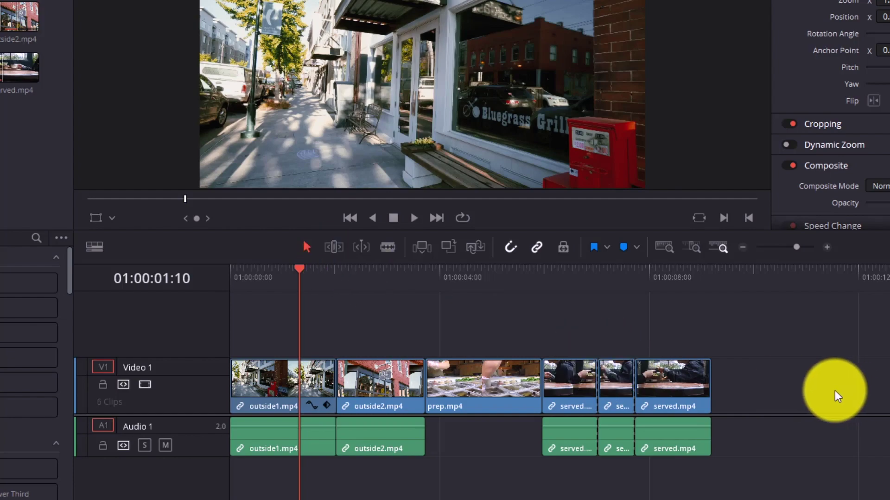
key("ctrl+z")
key("ctrl+z")
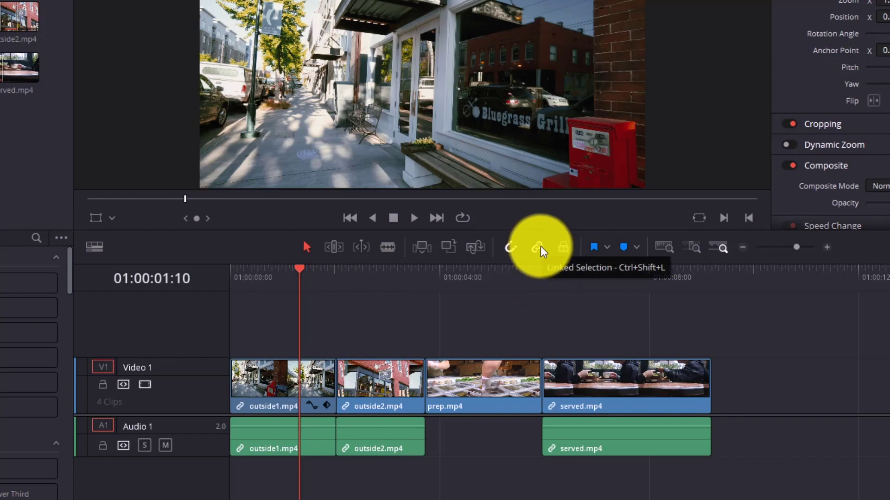
Turn off linked selection to try selecting the video and audio of served.mp4 separately, and turn linked selection back on
left_click_drag(746, 326, 316, 460)
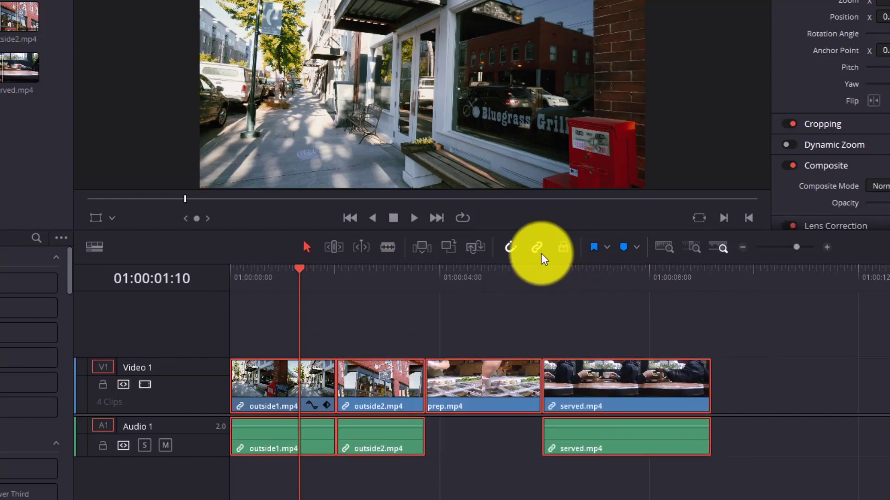
left_click_drag(588, 382, 622, 392)
left_click(731, 384)
left_click(648, 382)
left_click(584, 462)
left_click(610, 444)
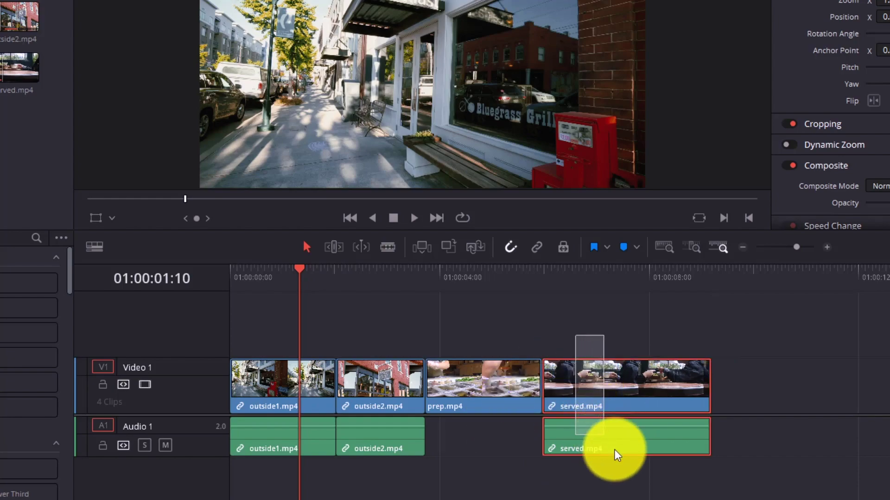
left_click(533, 246)
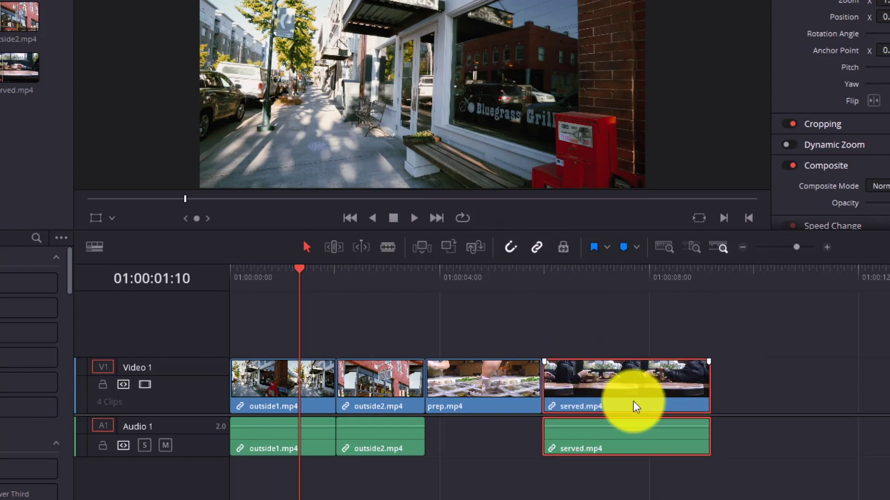
Unlink the video and audio of served.mp4 and of outside1.mp4
right_click(595, 380)
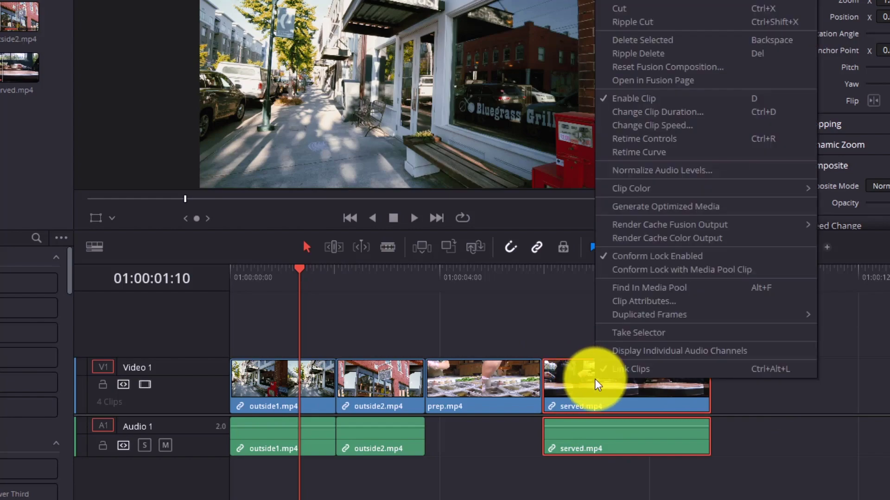
left_click(617, 370)
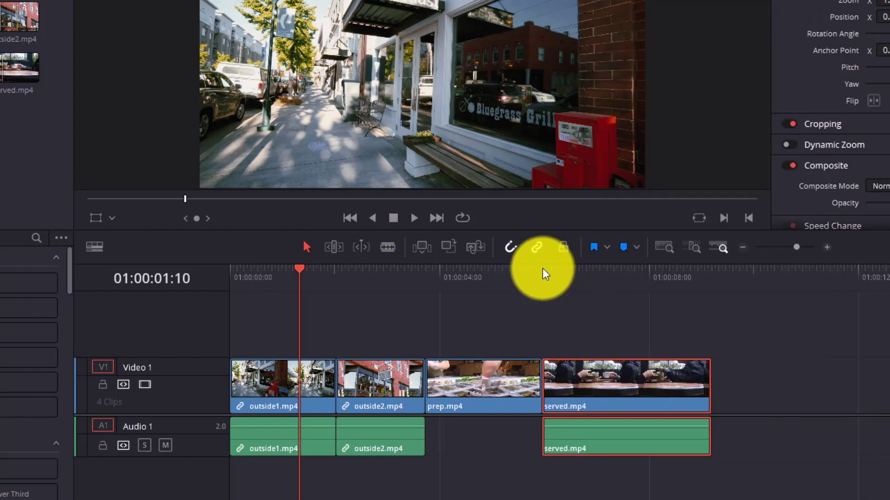
left_click(552, 472)
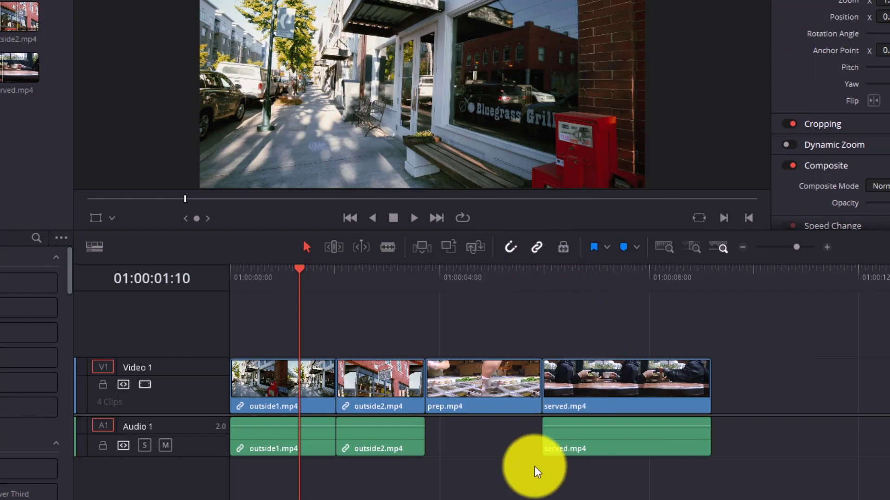
left_click(394, 386)
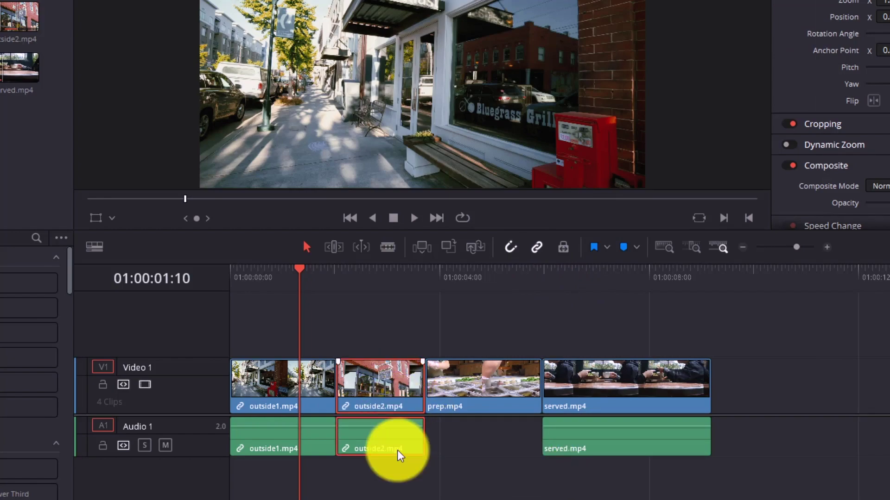
left_click(288, 385)
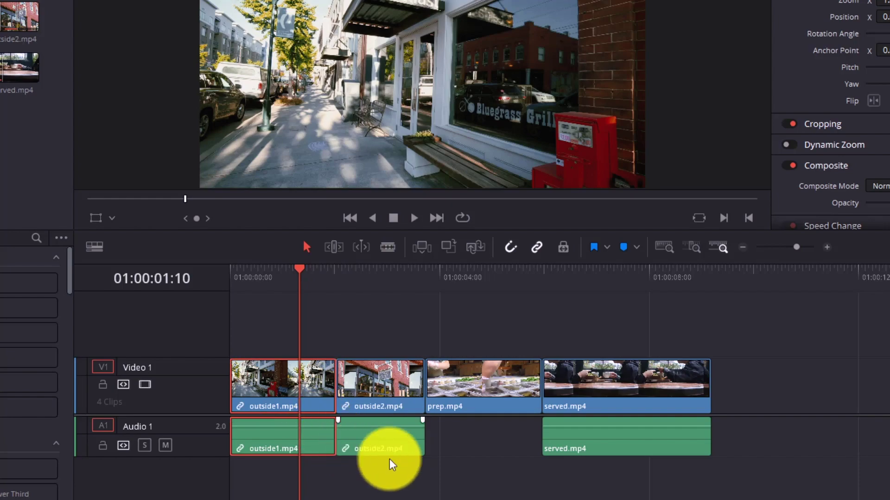
right_click(283, 384)
left_click(296, 373)
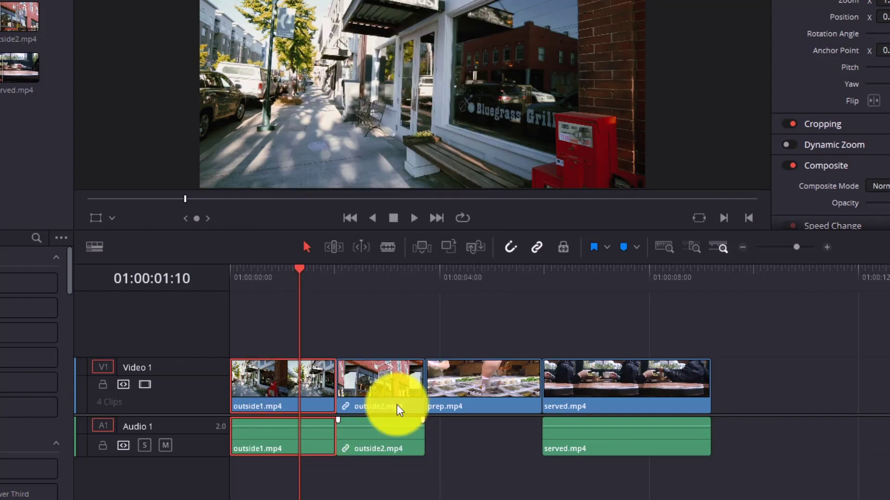
Turn off linked selection and select the audio of outside2.mp4 separately from its video
left_click(387, 382)
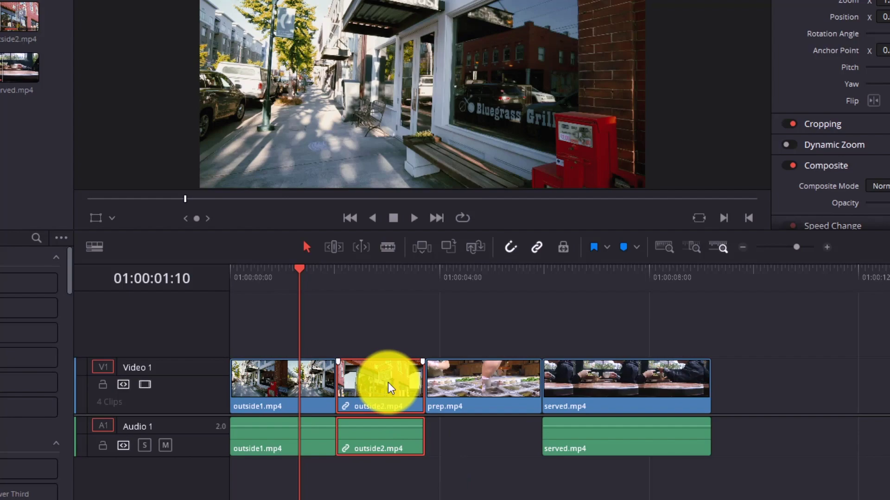
left_click(534, 246)
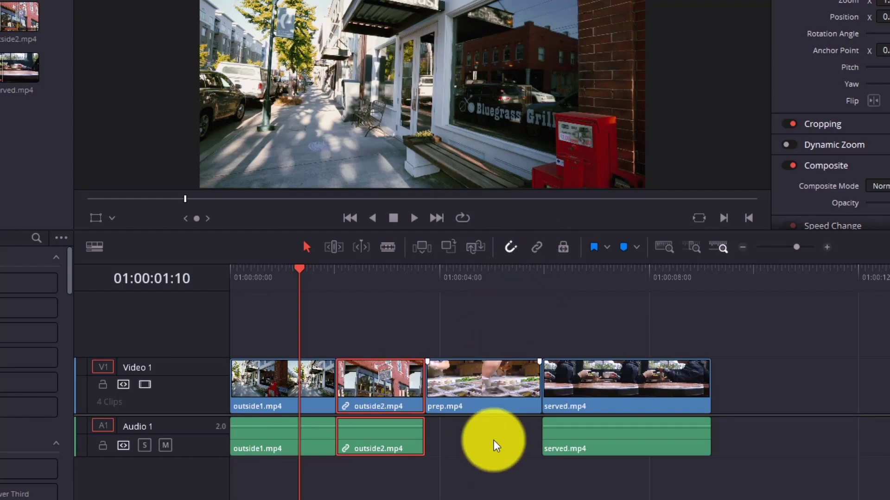
left_click(372, 439)
left_click(379, 385)
left_click(383, 440)
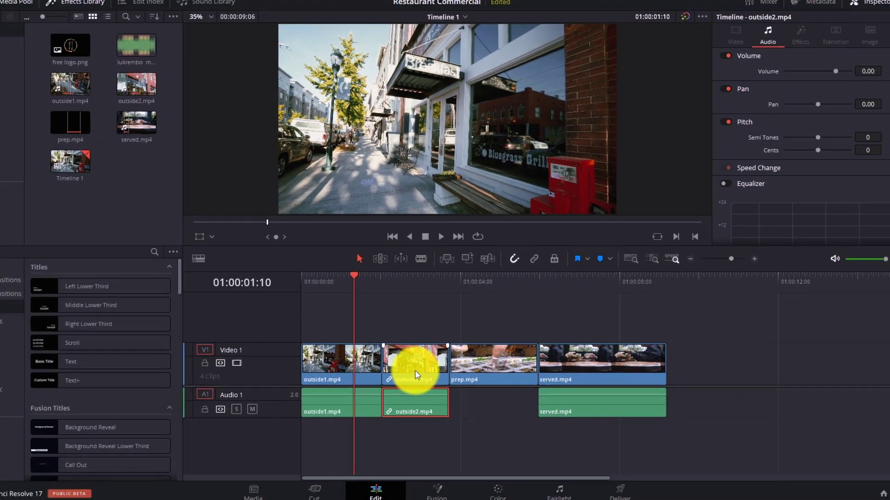
Select the audio of outside1.mp4, outside2.mp4 and served.mp4 without their video and delete all three audio clips
left_click(413, 372)
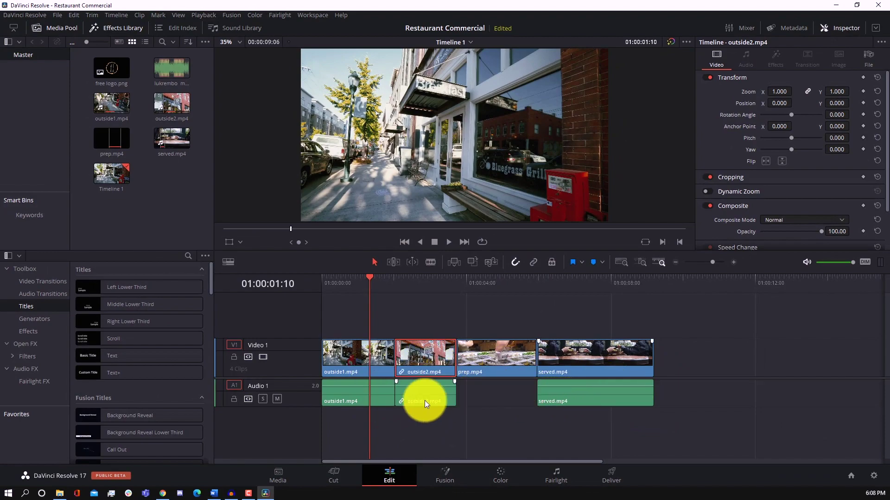
left_click(610, 397)
left_click(417, 397, "ctrl")
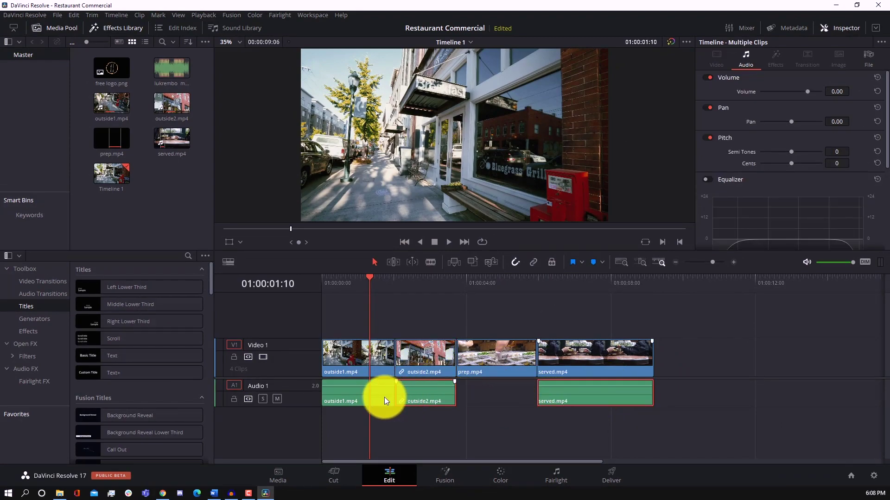
left_click(348, 391, "ctrl")
left_click_drag(348, 391, 702, 396)
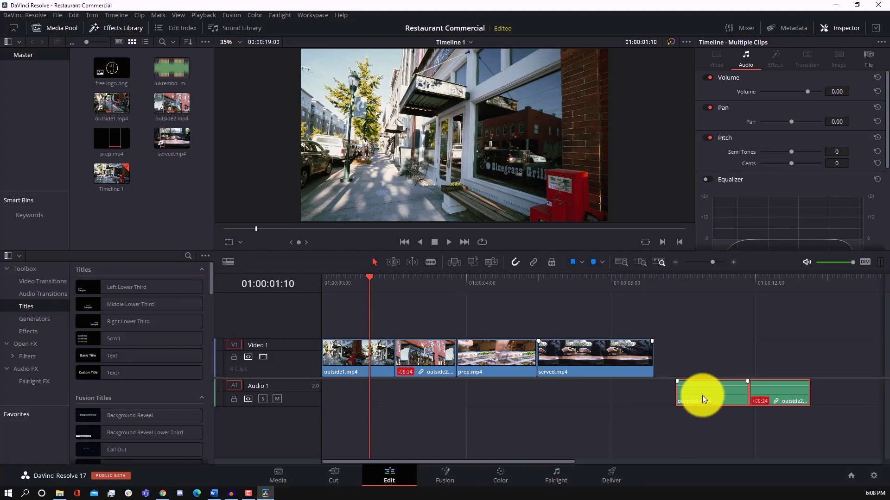
key("Delete")
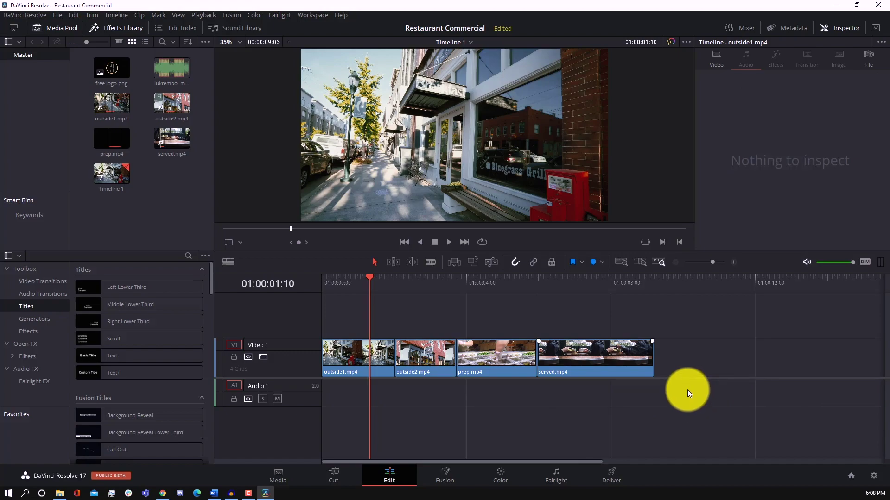
Change the clip speed of served.mp4 to 120%
right_click(557, 351)
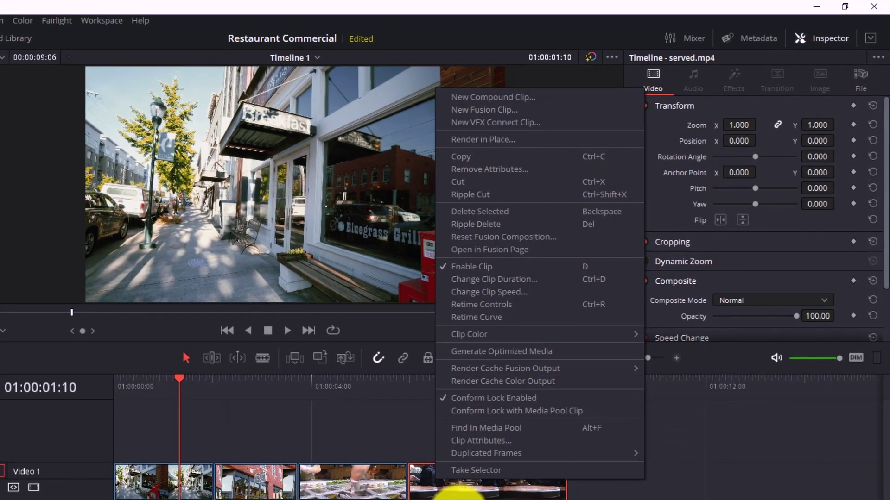
left_click(447, 477)
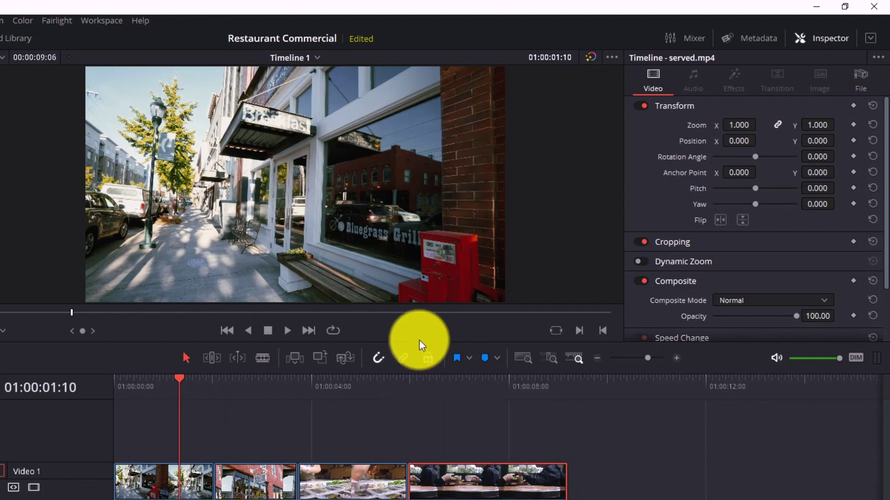
right_click(461, 481)
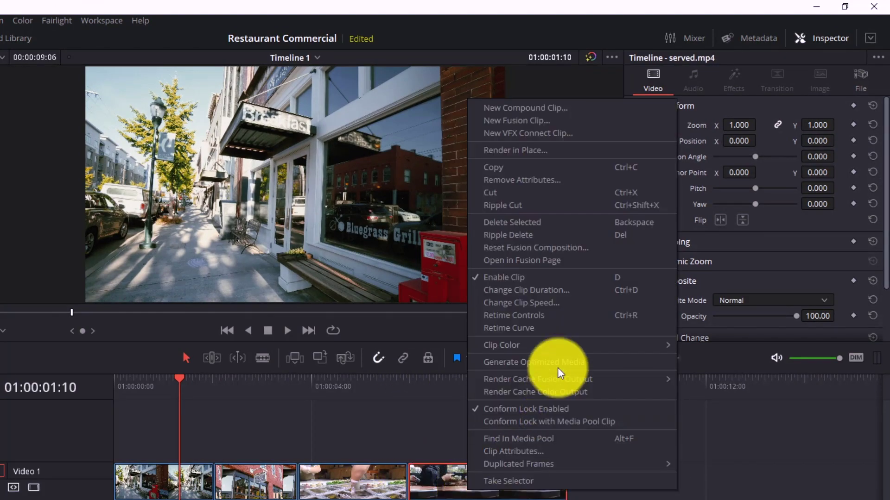
left_click(554, 306)
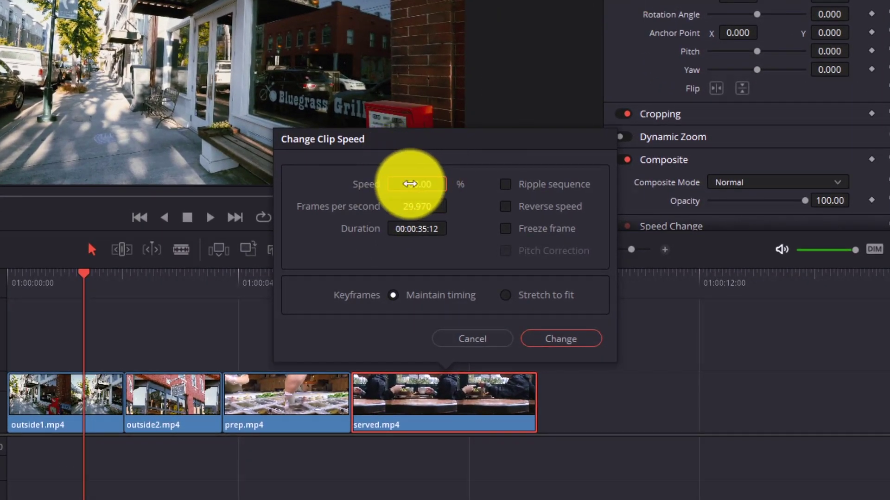
left_click(429, 180)
double_click(428, 180)
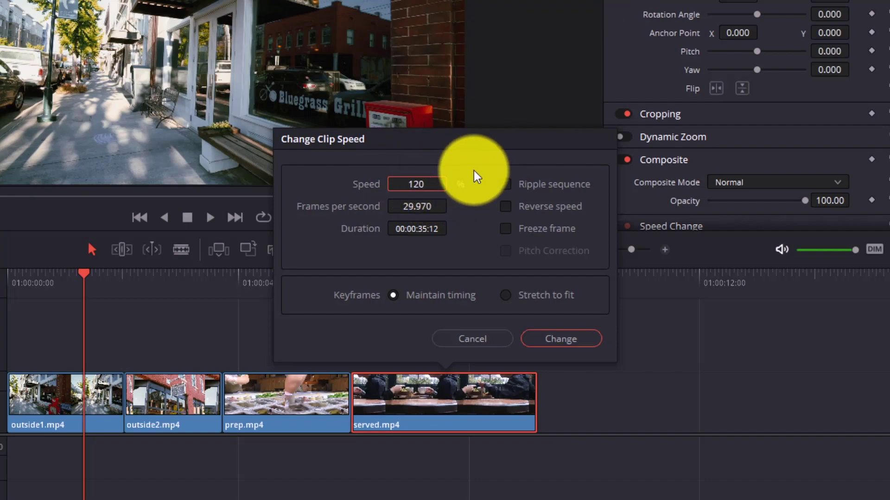
left_click(557, 340)
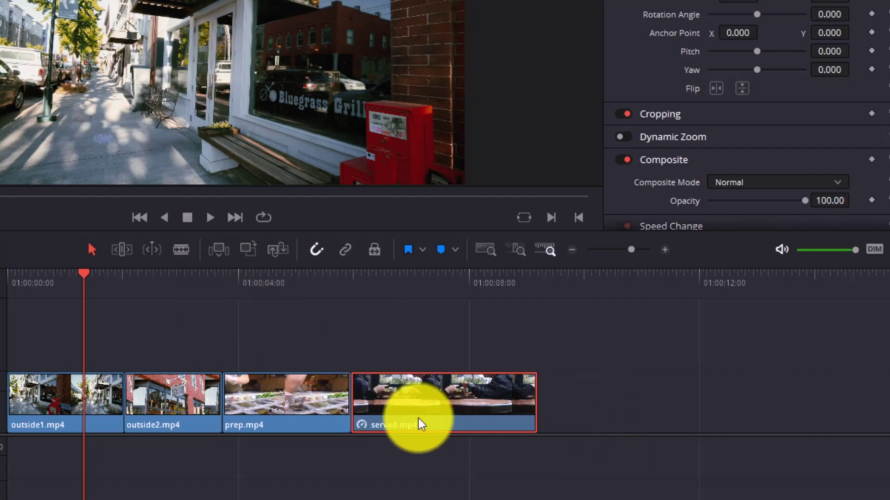
Move served.mp4 later on Video 1 to leave a gap after prep.mp4, and ripple delete that gap
left_click_drag(383, 415, 465, 417)
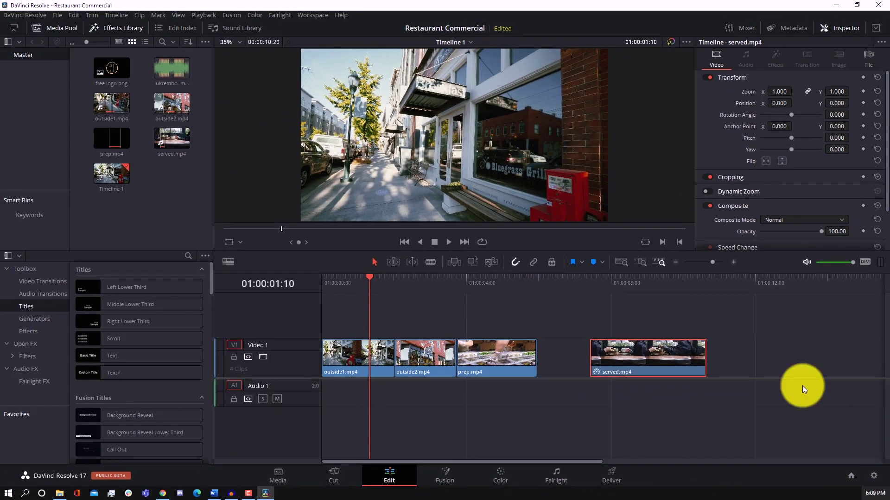
left_click(518, 367)
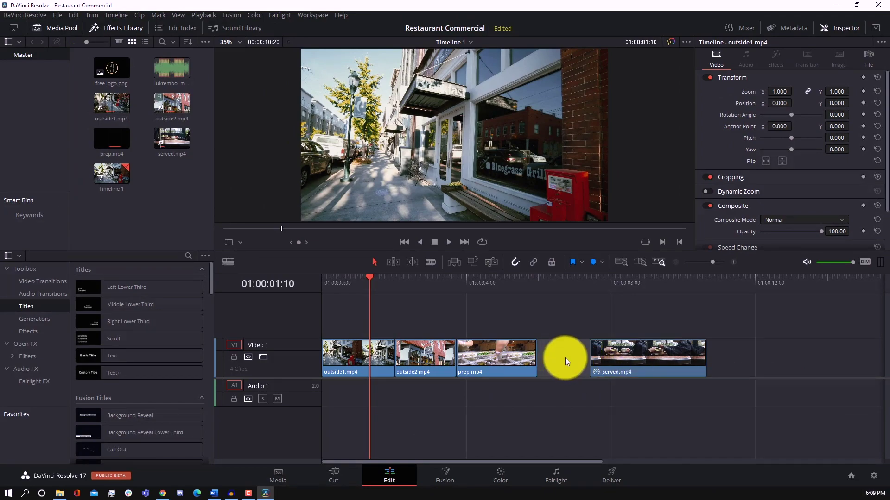
right_click(565, 358)
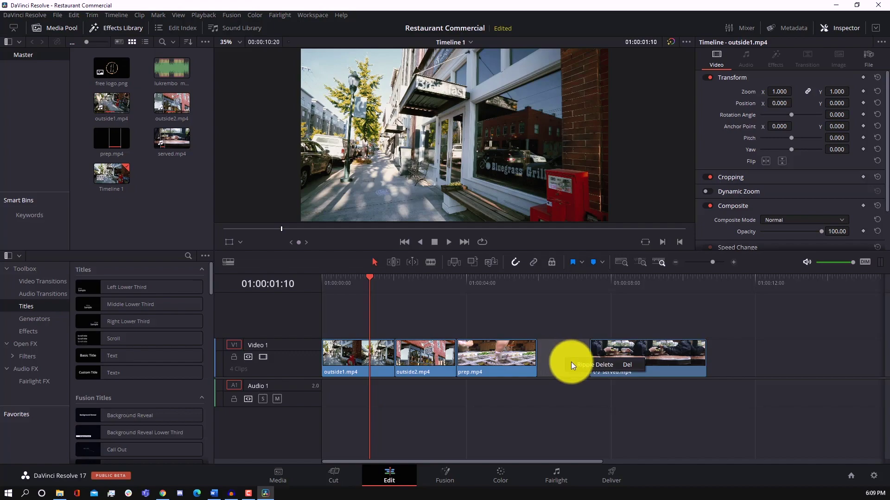
left_click(572, 364)
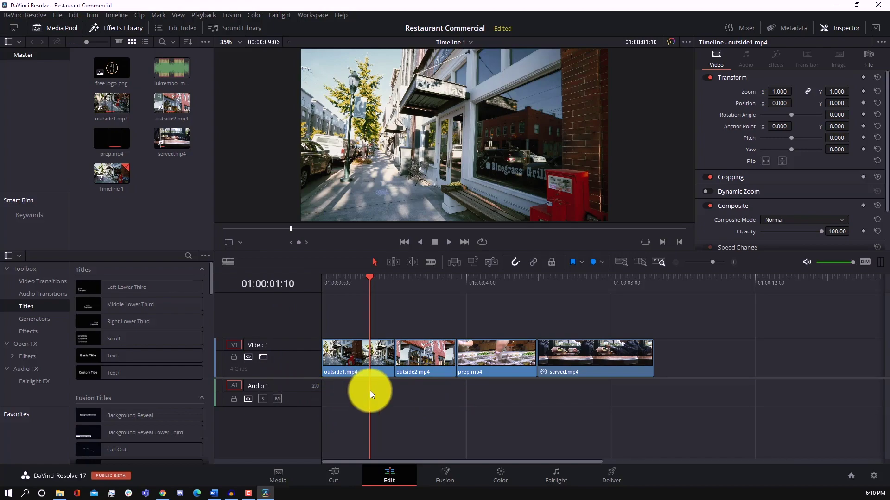
Add a second video track above Video 1 and rename it Other
left_click_drag(371, 361, 343, 355)
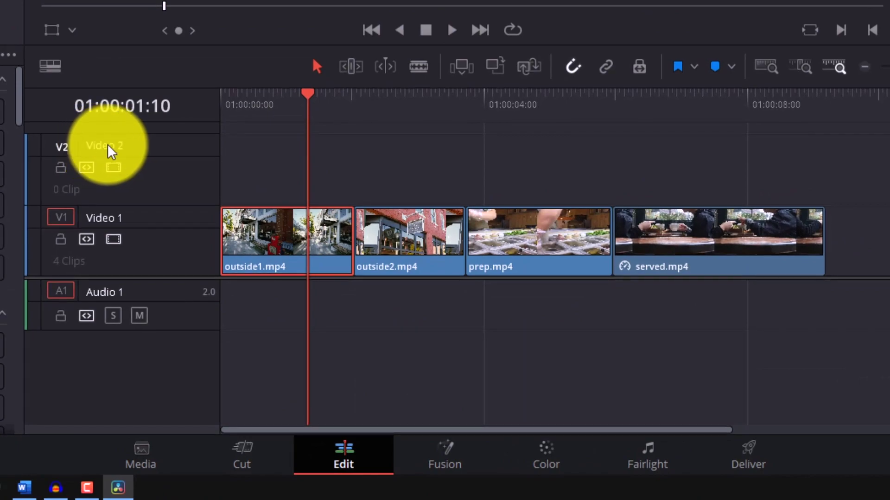
key("Right")
key("Right")
key("Right")
key("Right")
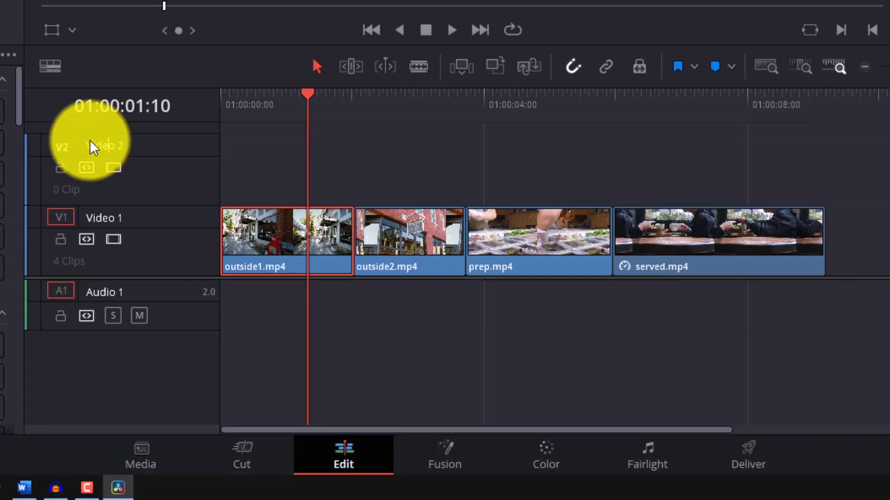
key("BackSpace")
key("BackSpace")
key("BackSpace")
key("BackSpace")
key("BackSpace")
key("BackSpace")
key("BackSpace")
type("Other")
key("Return")
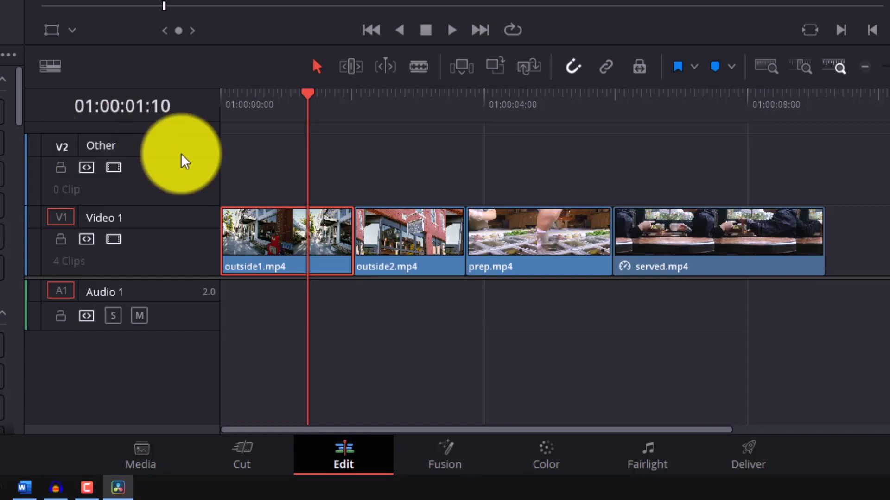
Disable and re-enable the Video 1 track, and lock and unlock it
left_click(112, 240)
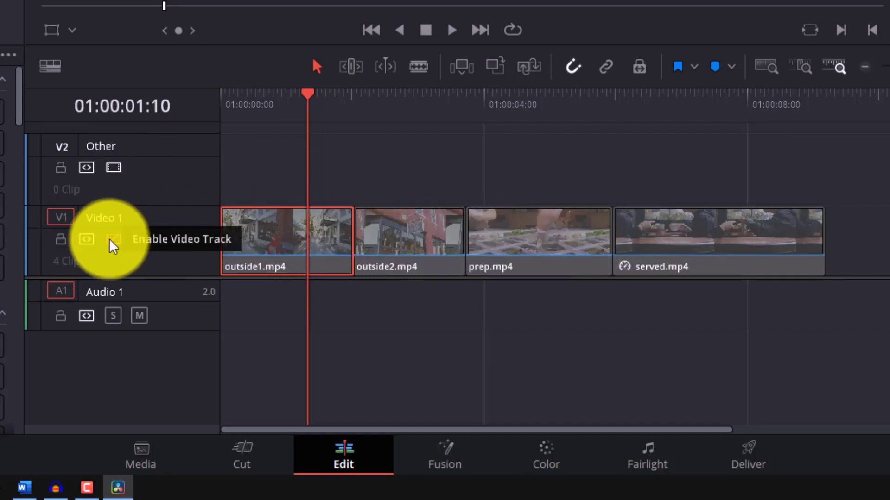
left_click(112, 241)
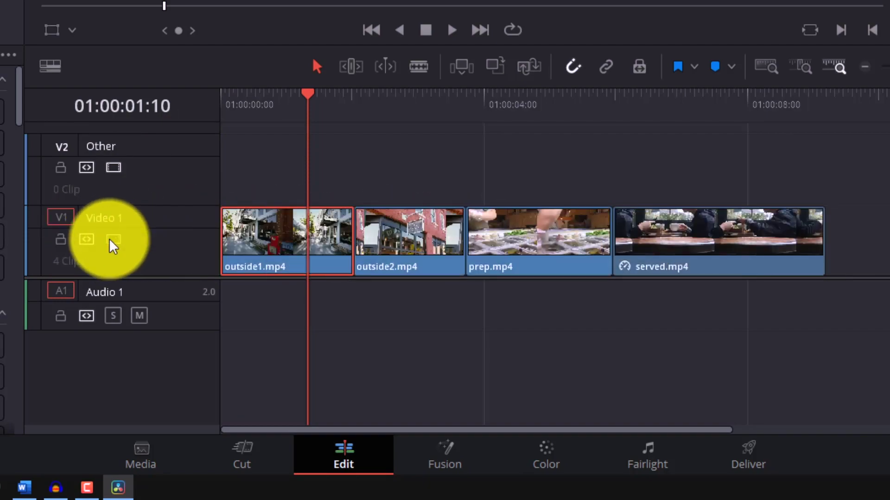
left_click(62, 241)
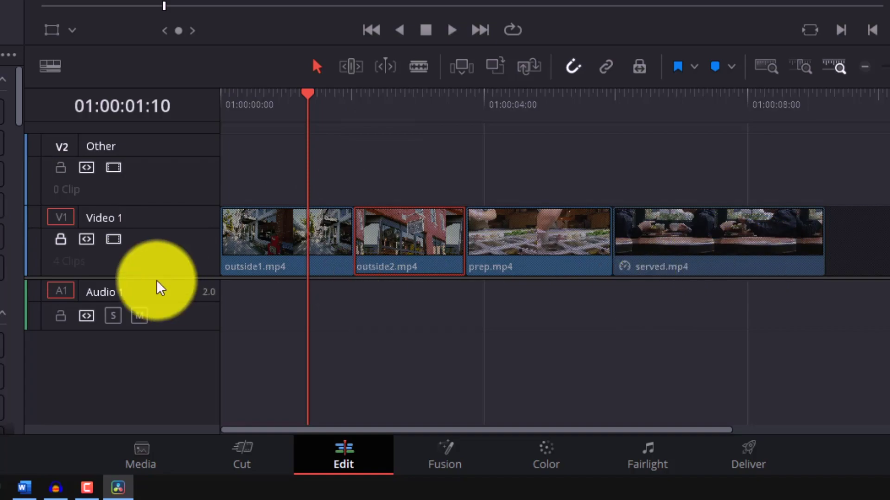
left_click(60, 240)
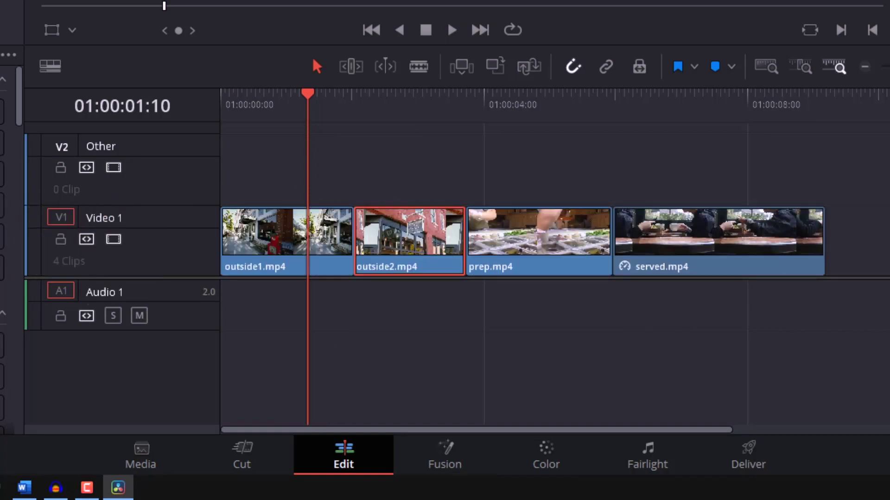
Zoom the timeline out and in repeatedly to view the clips on Video 1 at different scales
scroll(442, 345, "down", 3)
scroll(441, 348, "up", 4)
scroll(441, 348, "down", 4)
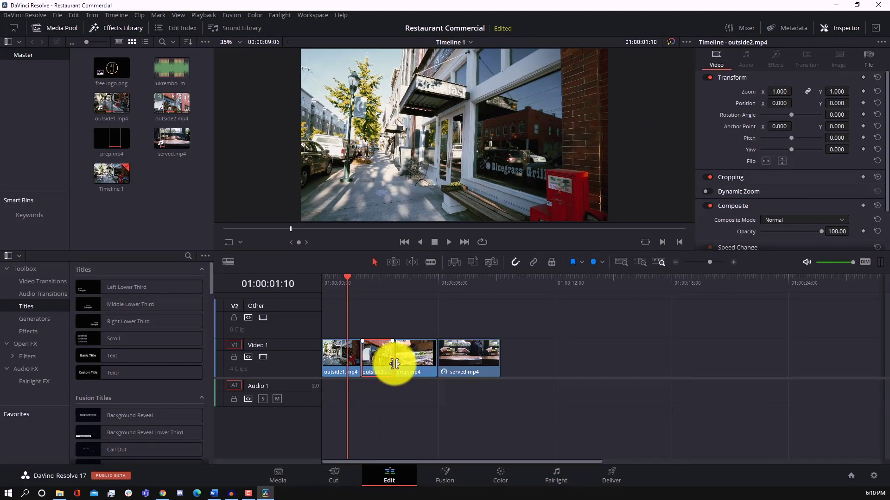
scroll(405, 371, "up", 2)
scroll(404, 371, "up", 1)
scroll(404, 371, "down", 4)
scroll(424, 372, "up", 3)
scroll(424, 373, "down", 1)
scroll(425, 373, "up", 1)
scroll(424, 373, "down", 1)
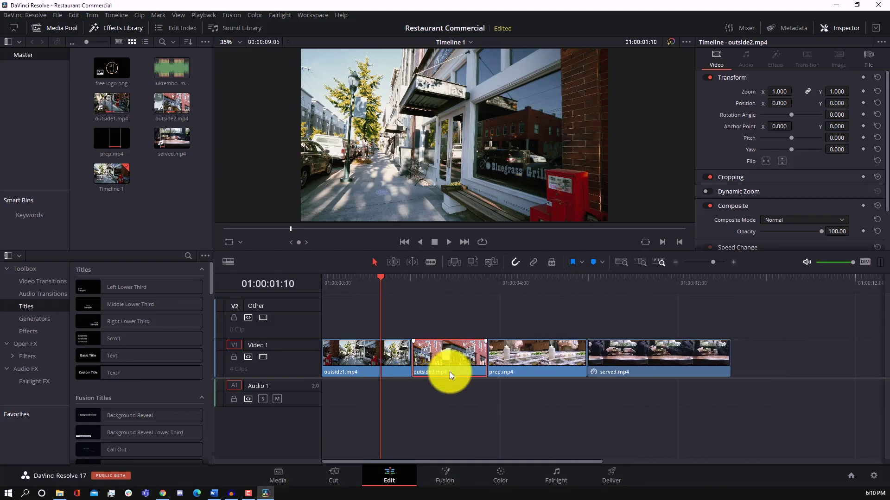
scroll(452, 379, "down", 2)
scroll(452, 379, "up", 2)
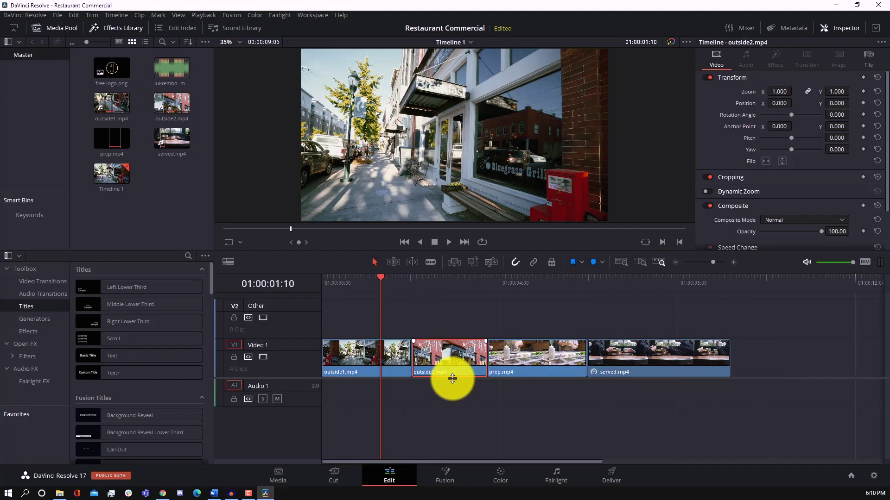
scroll(453, 378, "down", 2)
scroll(452, 378, "up", 2)
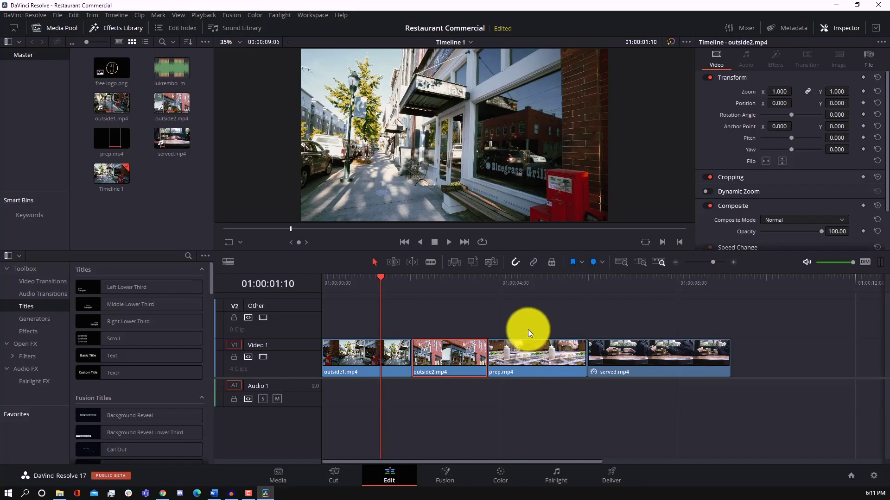
Add a short fade-in to the start of outside1.mp4 and a short fade-out to the end of served.mp4, checking the opening in playback
key("l")
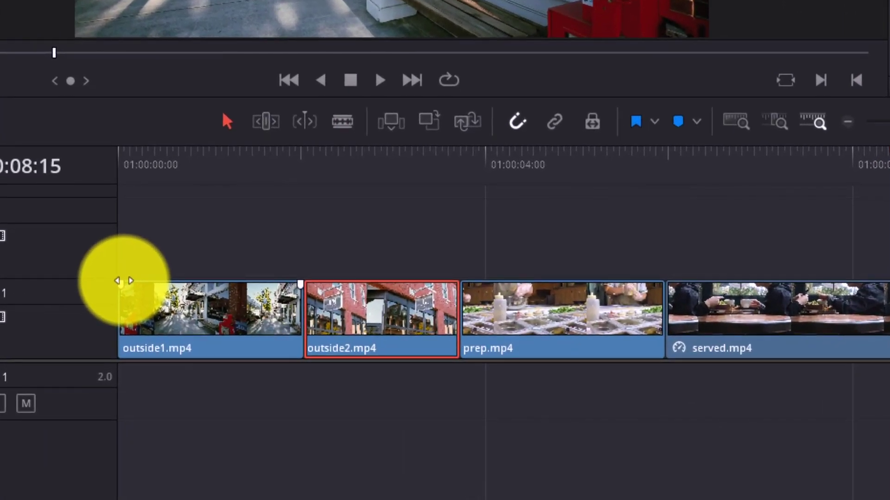
left_click_drag(124, 281, 155, 284)
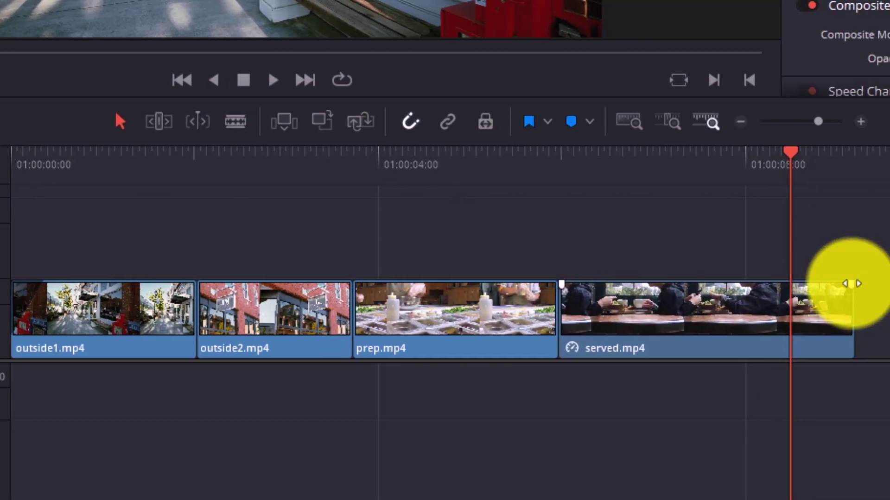
left_click_drag(852, 284, 818, 282)
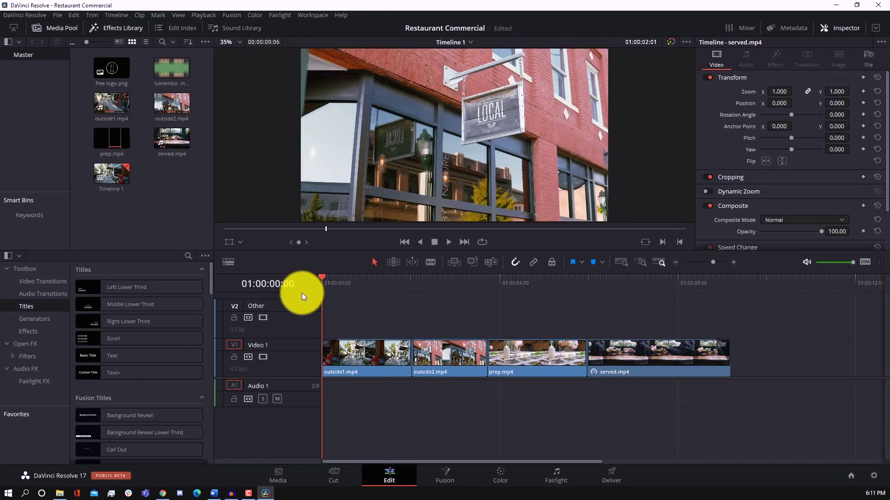
left_click(446, 242)
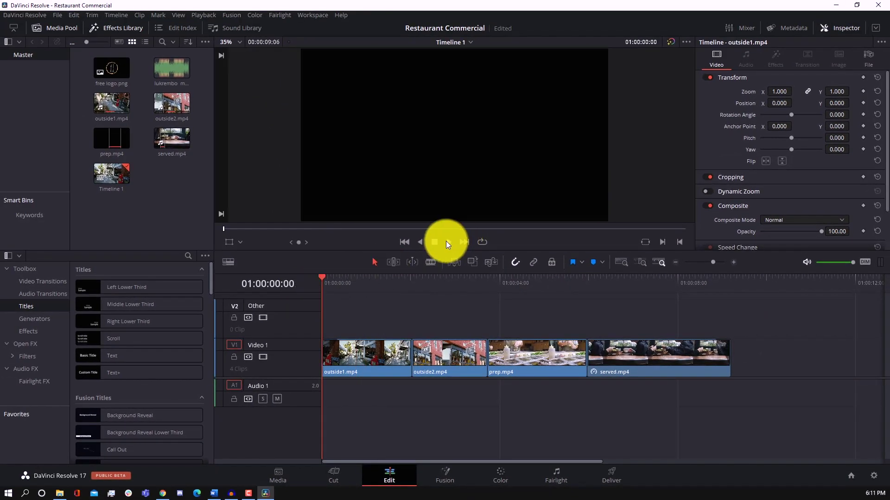
left_click(435, 242)
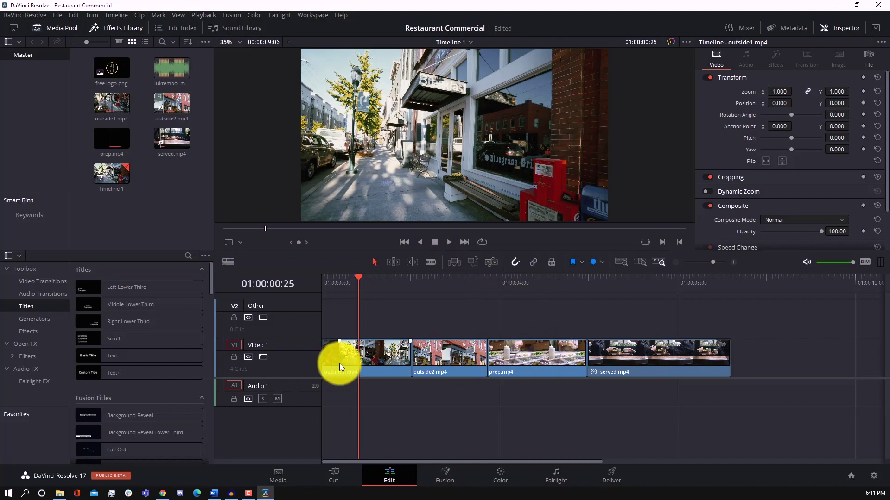
Browse the video transitions and preview Smooth Cut, Arrow Iris and Cross Dissolve on outside1.mp4
left_click(37, 280)
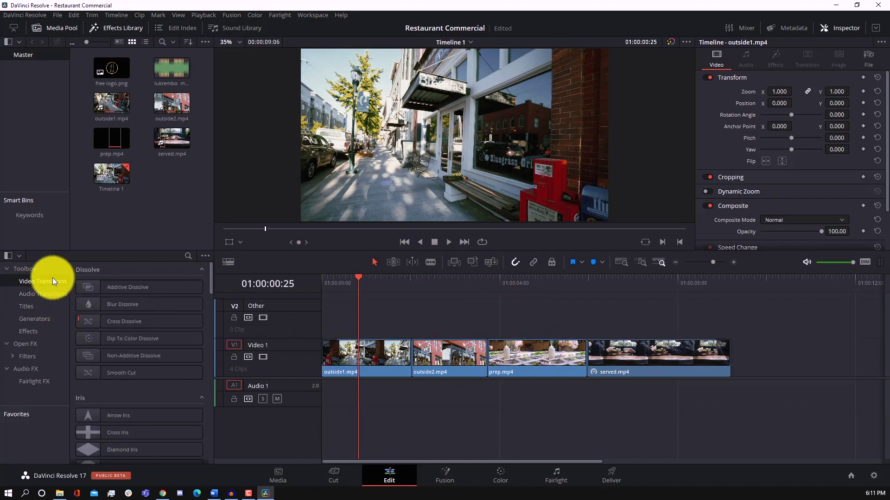
key("q")
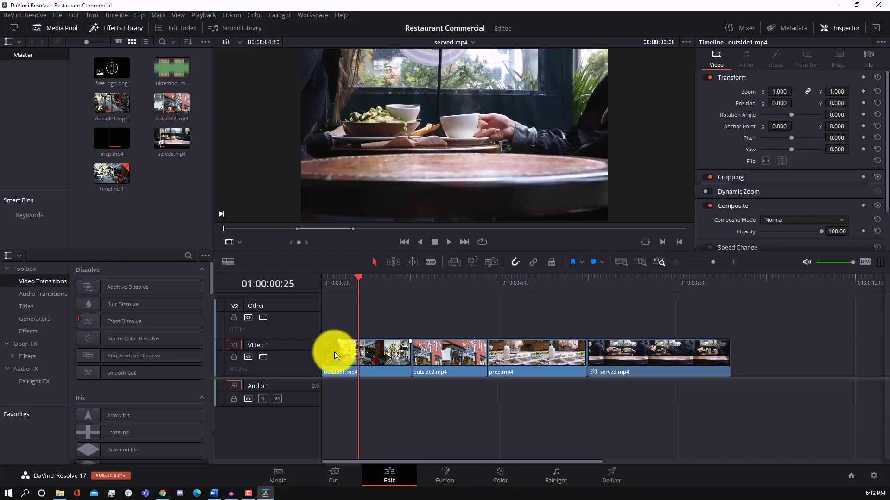
key("q")
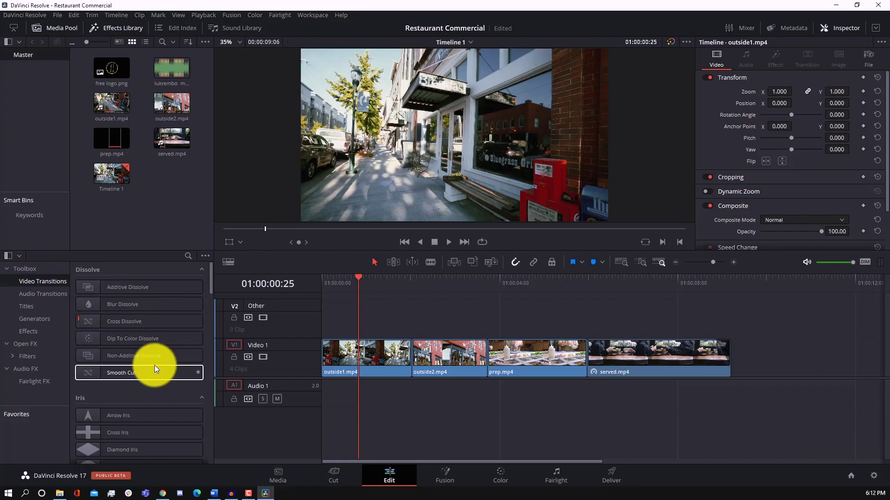
scroll(154, 368, "down", 1)
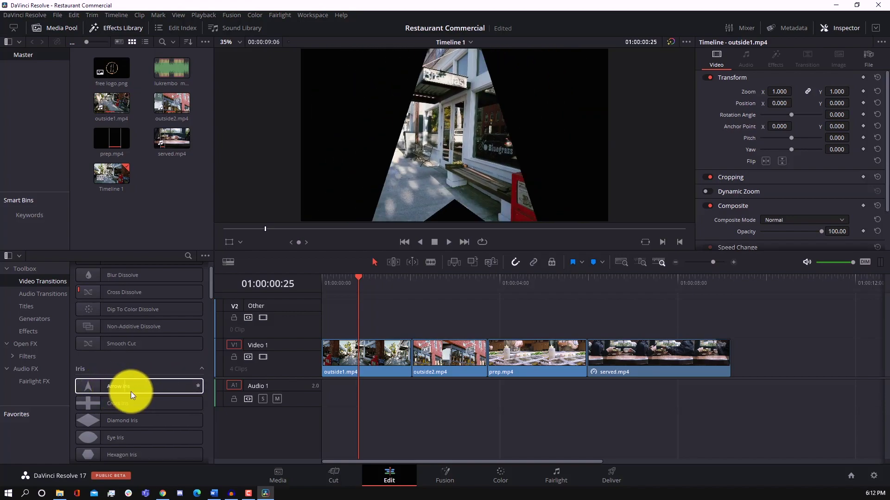
scroll(149, 407, "up", 3)
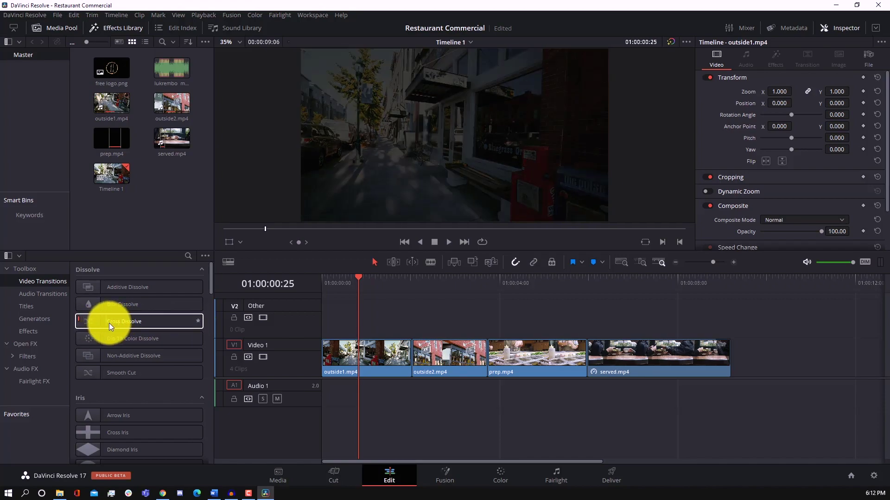
Add a Cross Dissolve at the start of outside1.mp4, shortened to 12 frames, and play back the opening
left_click_drag(90, 317, 341, 357)
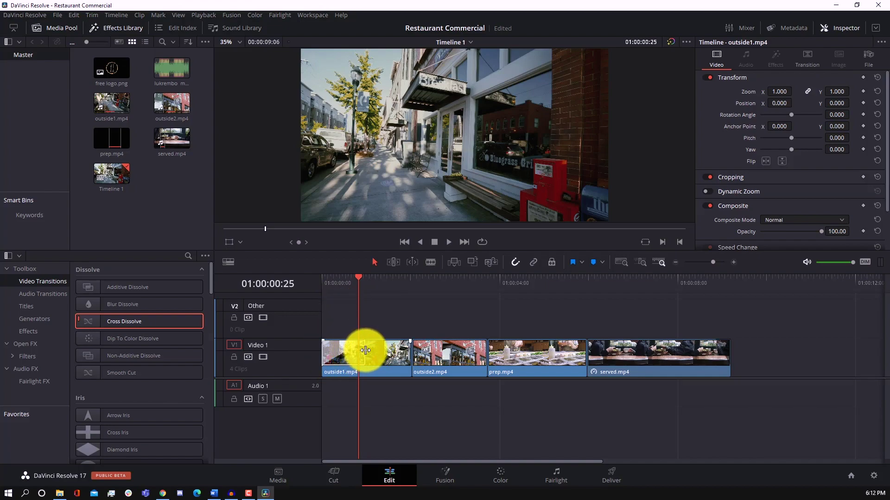
left_click_drag(365, 351, 340, 353)
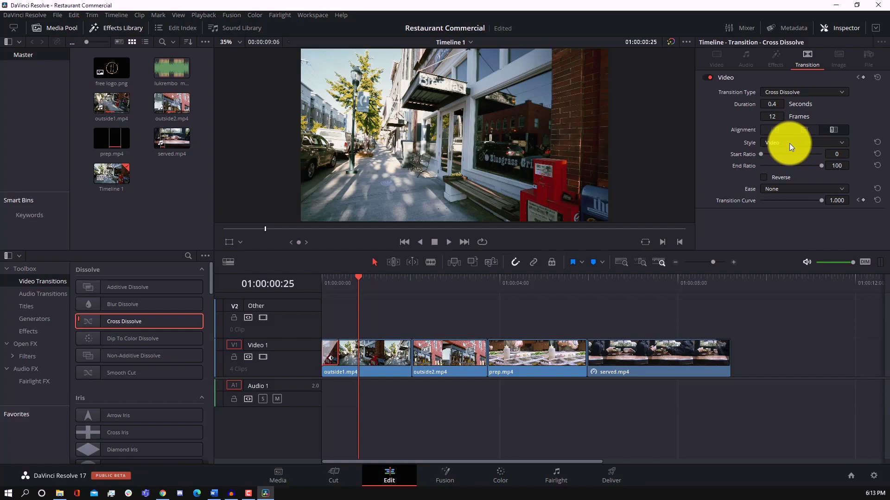
key("Home")
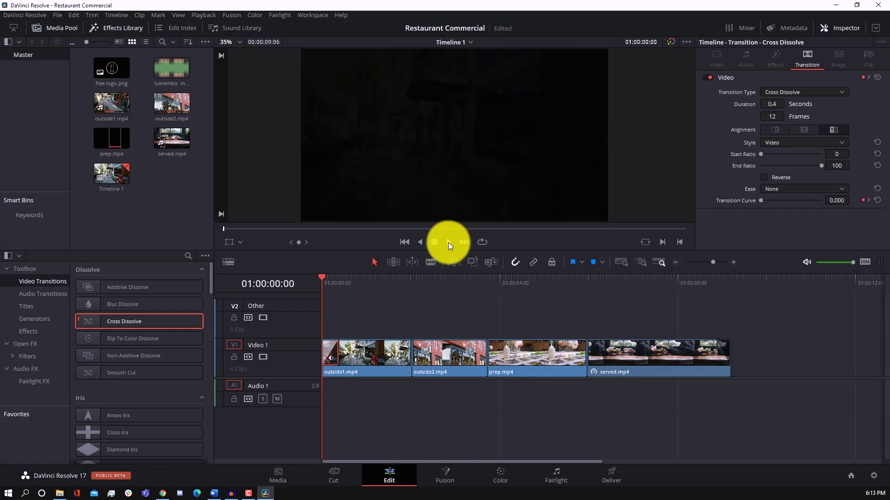
left_click(449, 242)
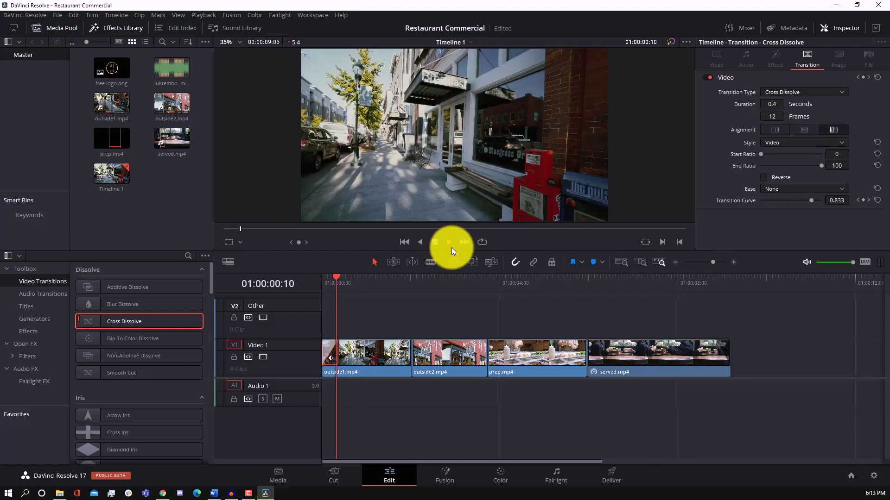
left_click(437, 243)
Find the Light Rays effect among the Resolve FX filters and apply it to served.mp4
left_click_drag(448, 272, 654, 327)
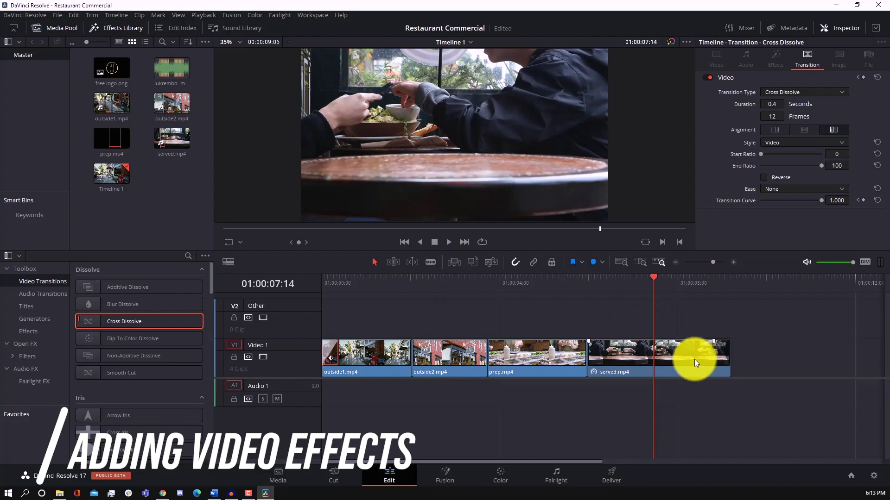
left_click(13, 357)
left_click(30, 368)
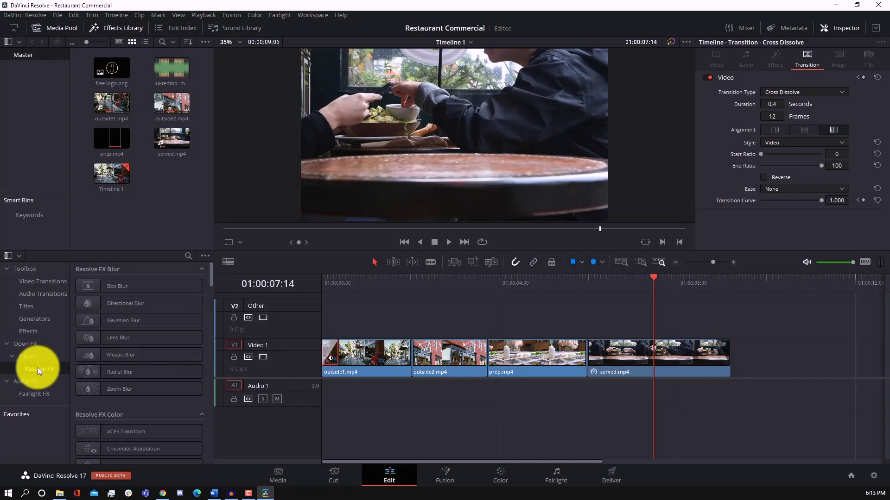
scroll(119, 364, "down", 5)
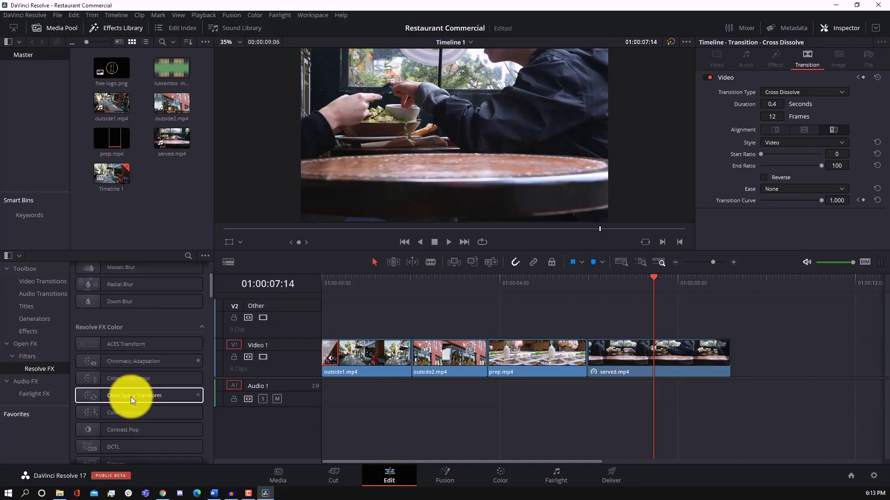
scroll(142, 442, "down", 5)
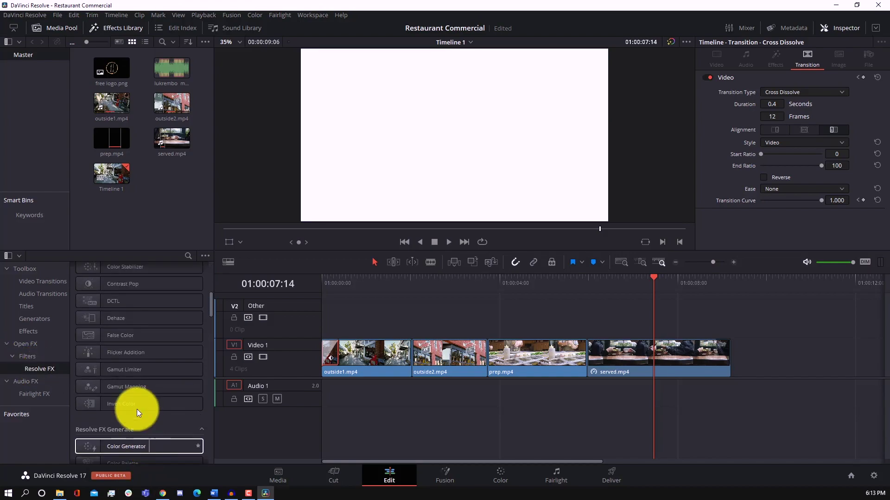
scroll(149, 418, "down", 5)
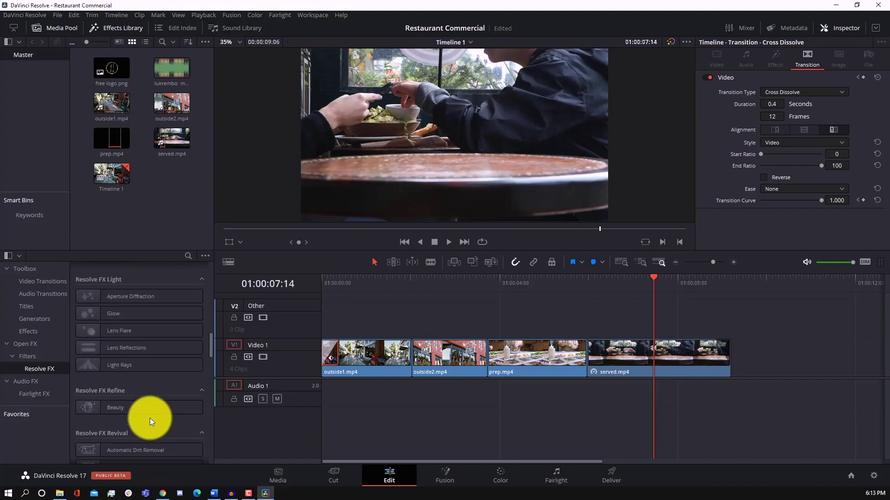
left_click(96, 366)
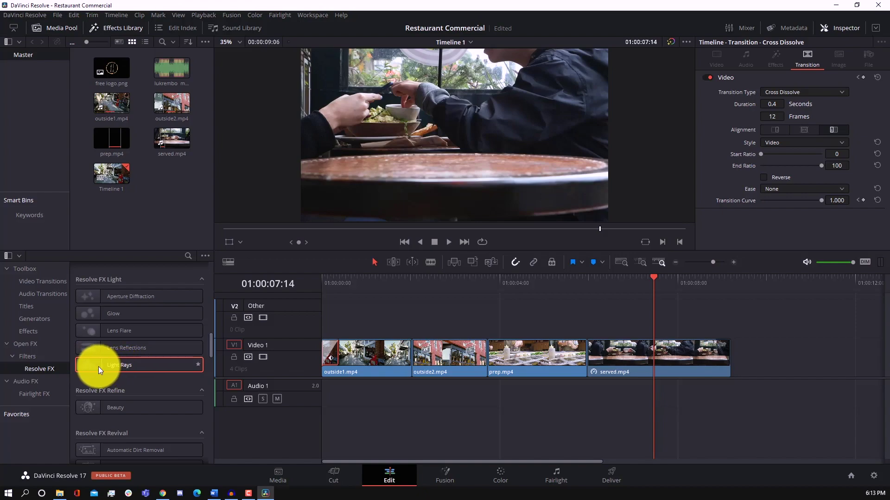
left_click_drag(94, 365, 208, 368)
left_click_drag(606, 355, 627, 353)
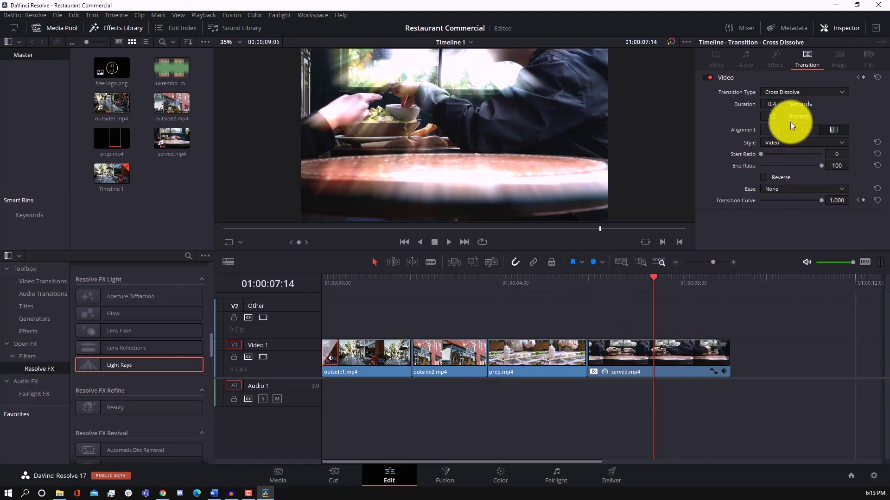
Set the Light Rays color on served.mp4 to pale yellow (#f7ffa9) and the brightness to 0.054
left_click(675, 352)
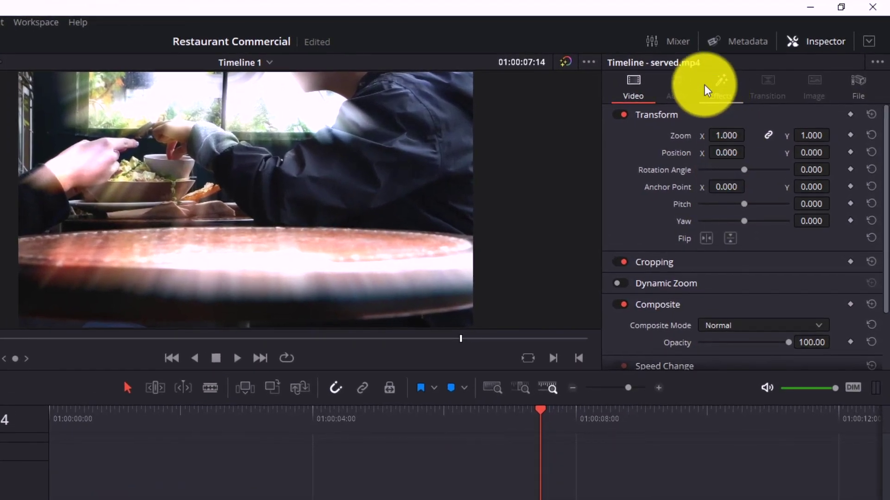
left_click(730, 92)
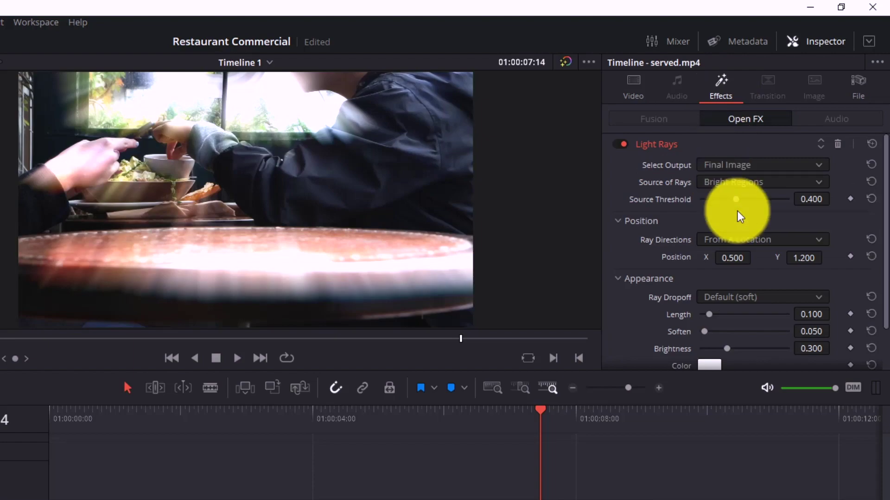
scroll(760, 258, "down", 2)
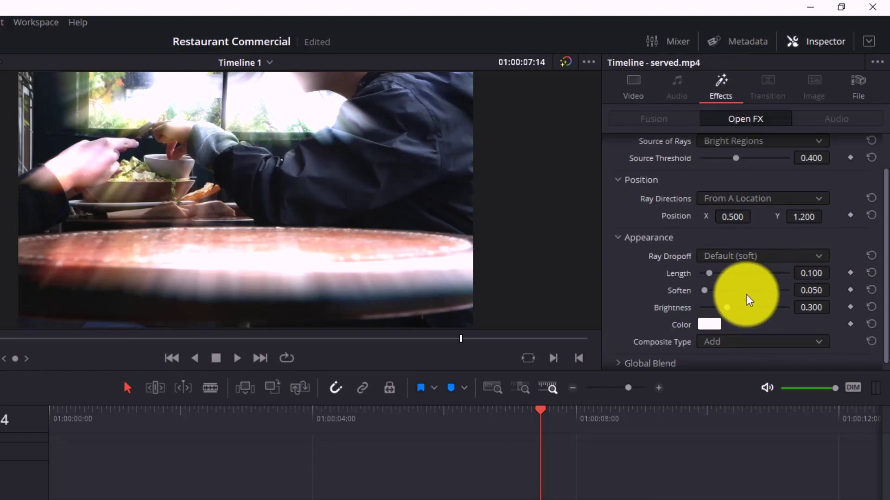
left_click(710, 324)
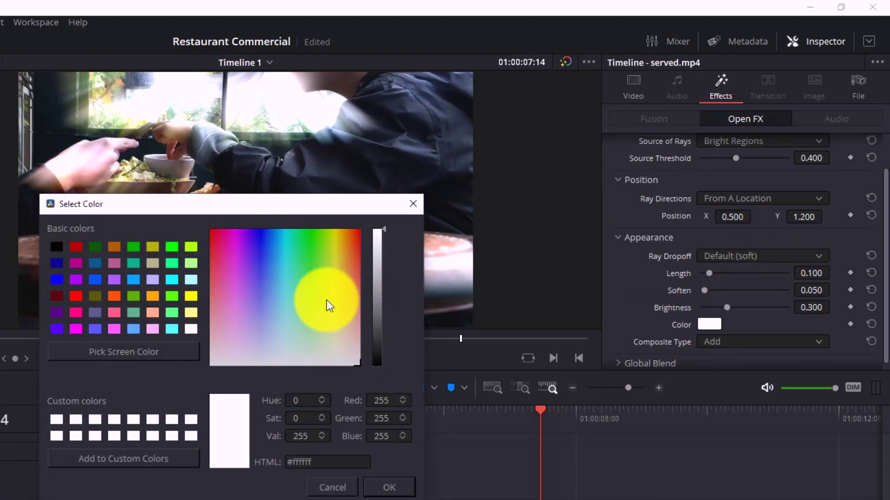
left_click(339, 291)
left_click_drag(338, 291, 332, 322)
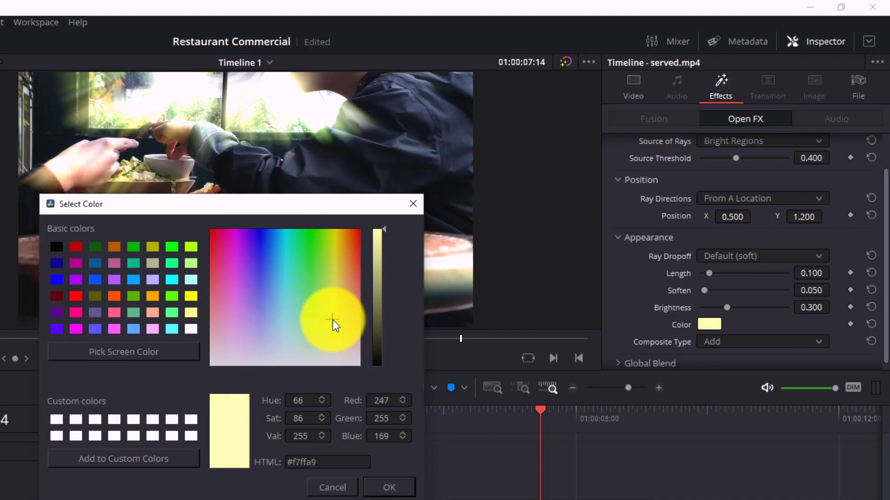
left_click(391, 486)
left_click_drag(727, 308, 705, 309)
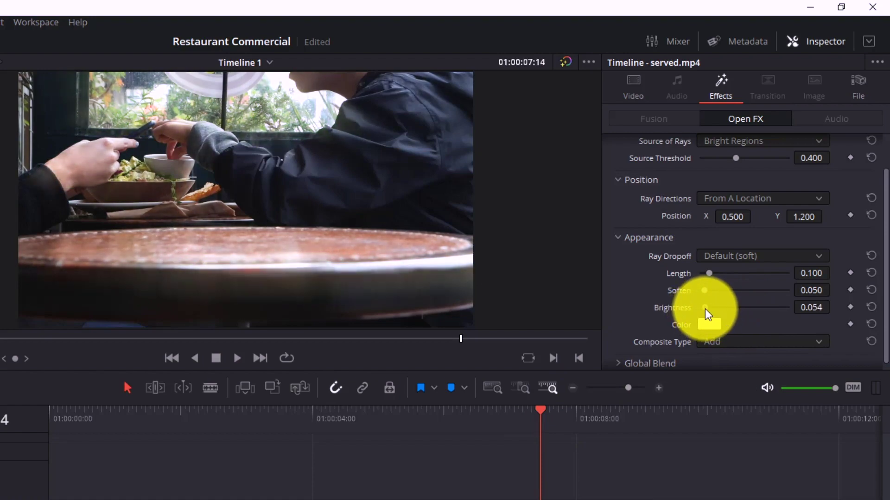
Add a basic Text title on the Other track and stretch it from the start of outside1.mp4 to the end of served.mp4
left_click(237, 417)
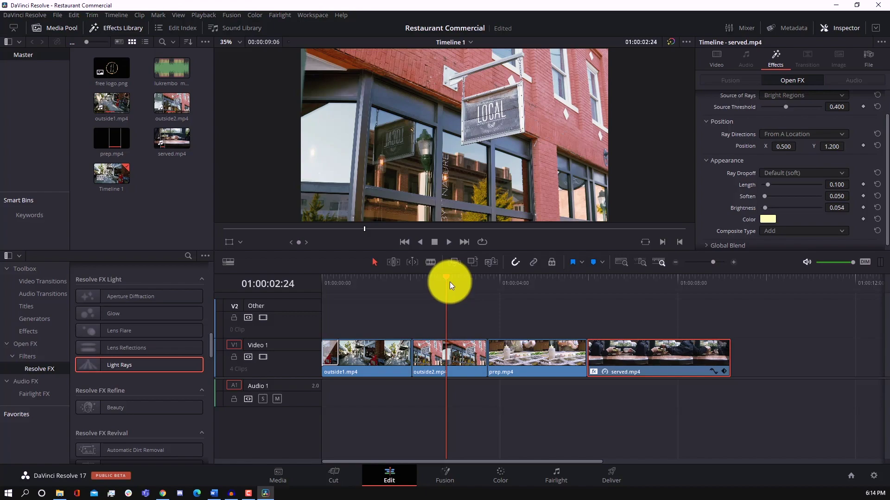
left_click(28, 308)
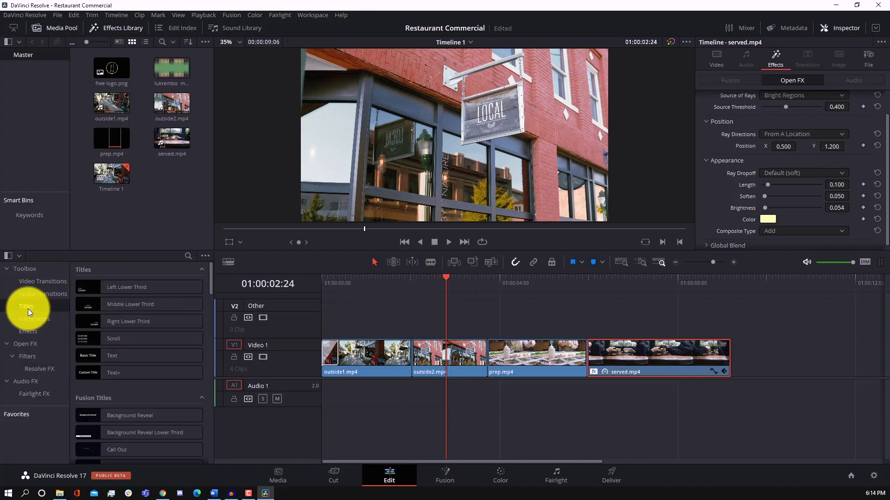
left_click_drag(103, 353, 407, 325)
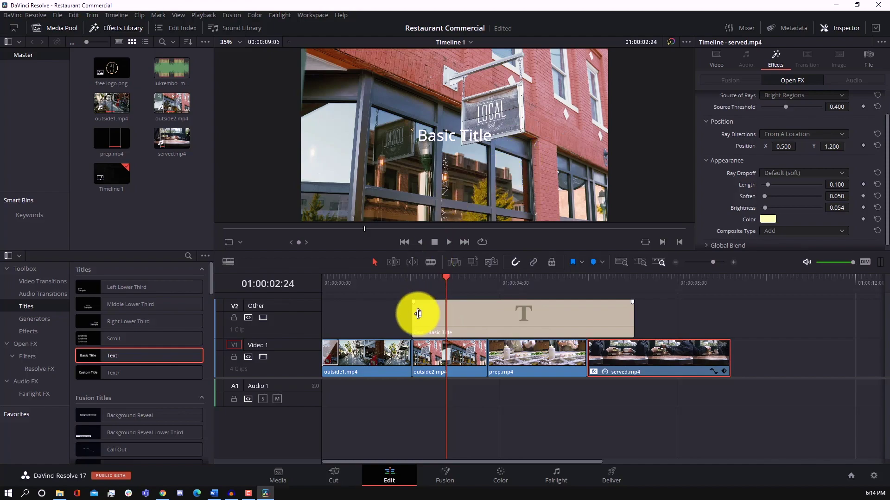
left_click_drag(411, 318, 323, 327)
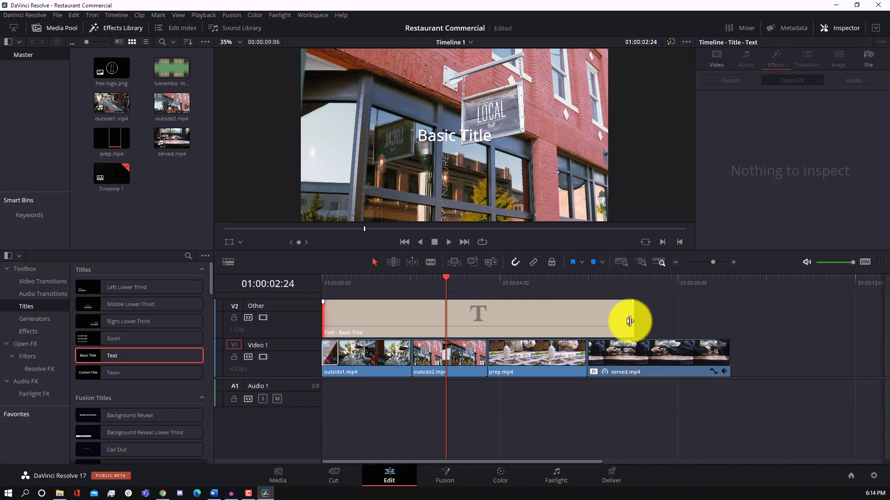
left_click_drag(632, 314, 729, 317)
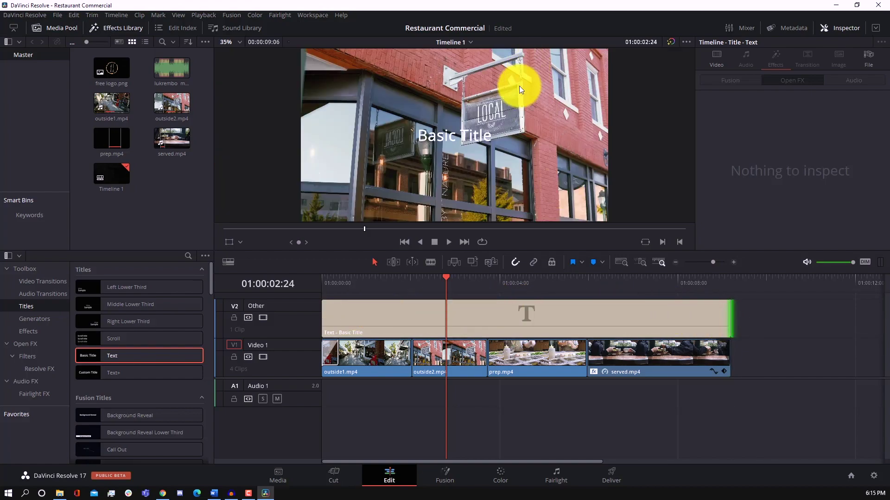
Move the title lower in the video frame and replace its text with "Edited by Ziovo"
left_click_drag(437, 136, 443, 157)
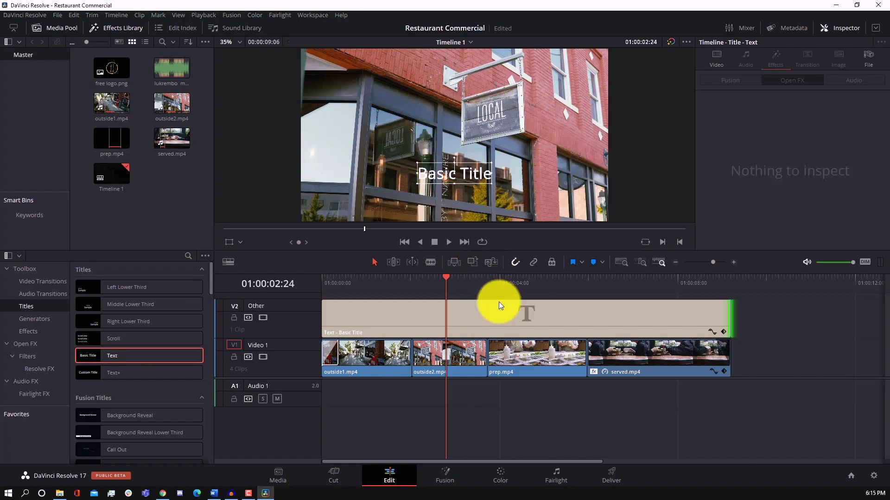
left_click(499, 316)
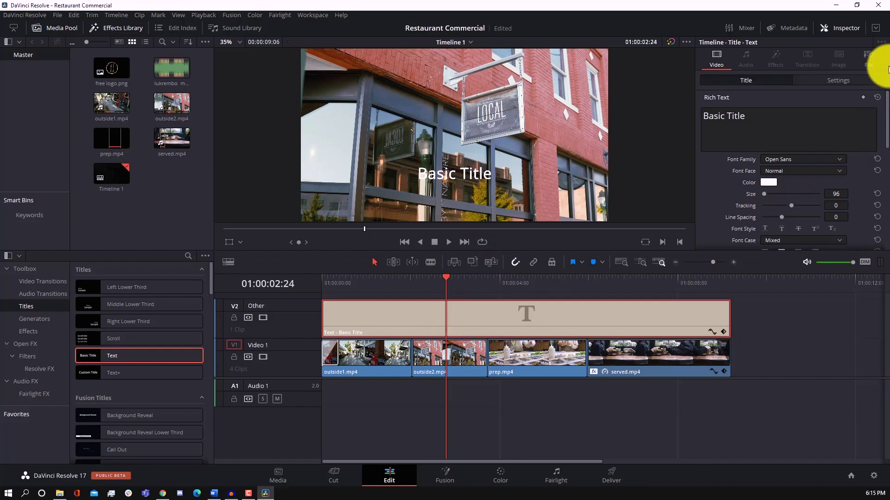
left_click_drag(783, 121, 686, 120)
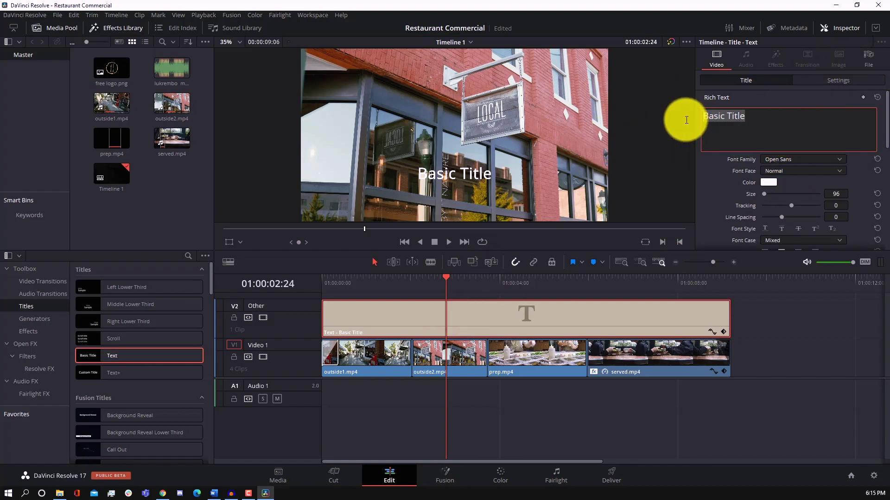
type("E")
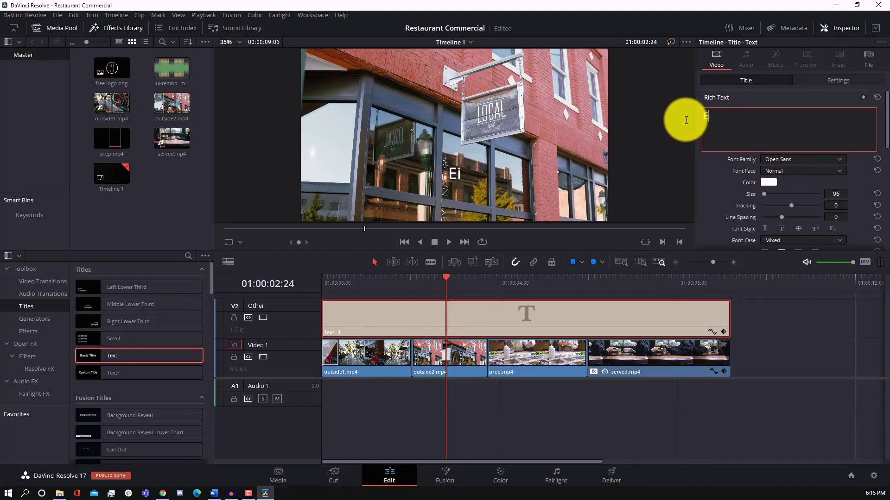
type("dited by Ziovo")
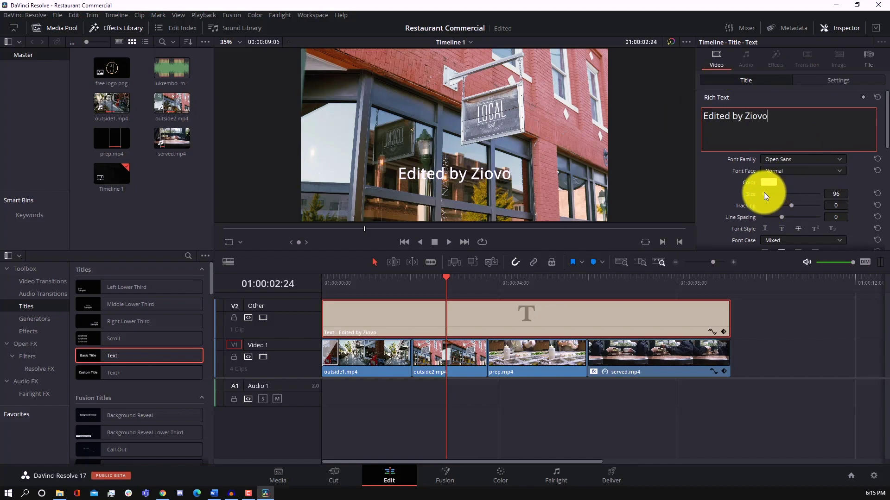
Set the title's font size to 34 and its font family to Bebas Neue Pro
left_click_drag(764, 192, 762, 192)
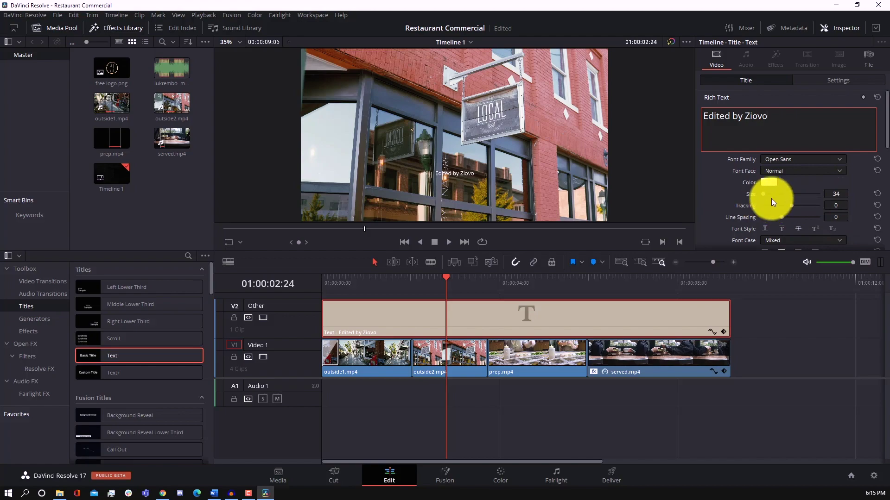
left_click(783, 159)
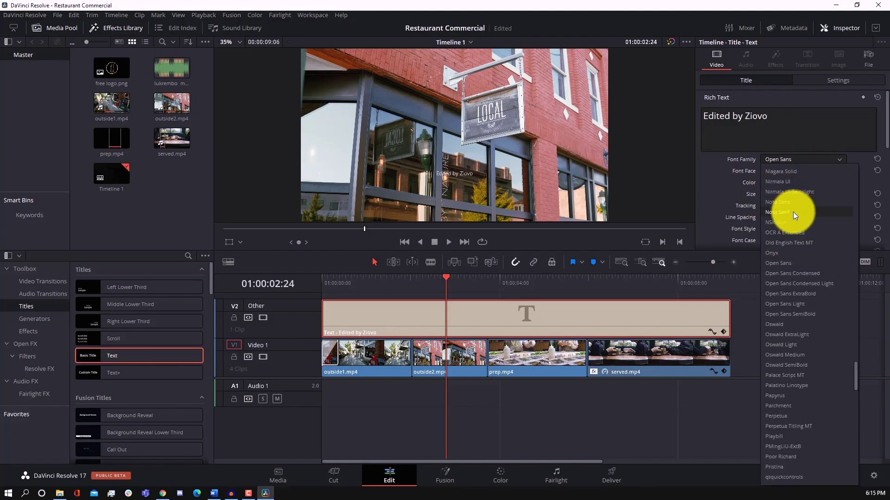
scroll(806, 260, "up", 15)
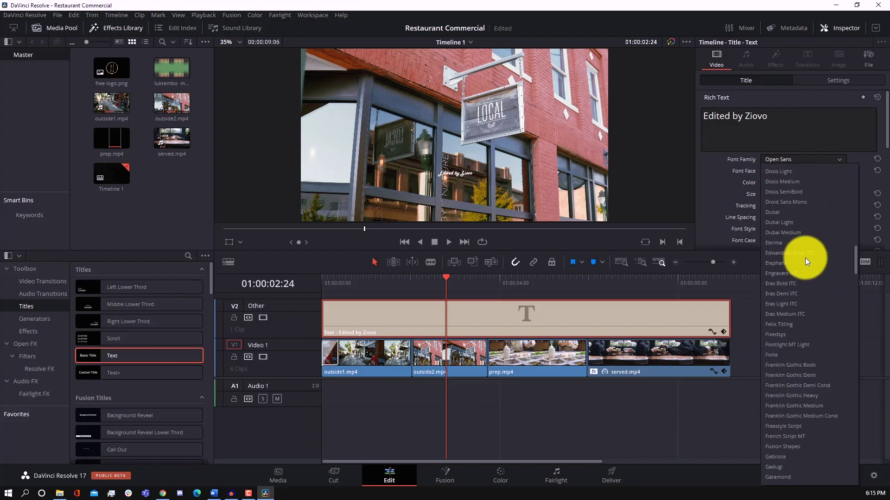
scroll(805, 271, "up", 5)
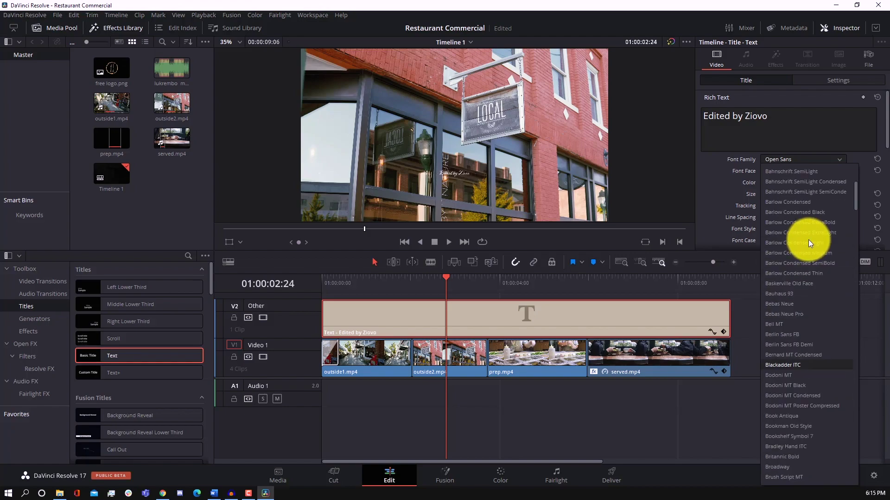
left_click(810, 314)
Place the title text in the lower-right corner of the video frame and scrub the timeline to check it
left_click_drag(450, 174, 574, 205)
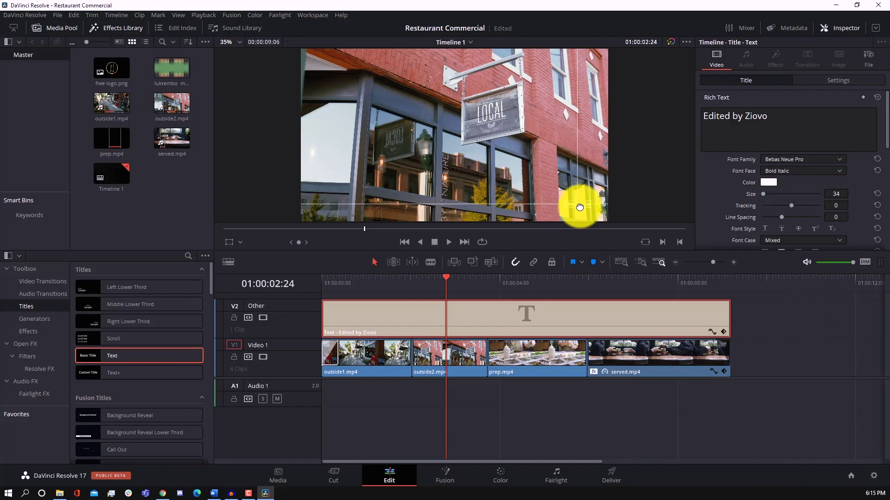
left_click_drag(445, 281, 466, 300)
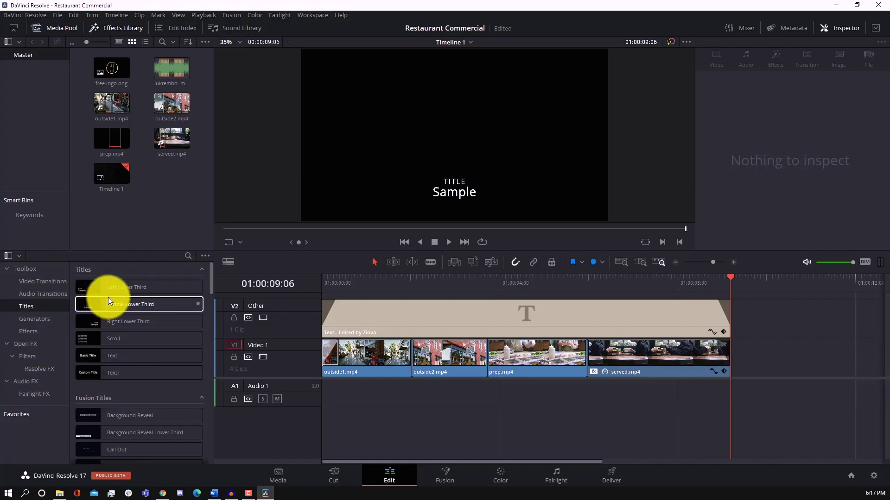
Add a Center Reveal Fusion title on the Other track directly after the existing text title and play its animation
scroll(148, 339, "down", 2)
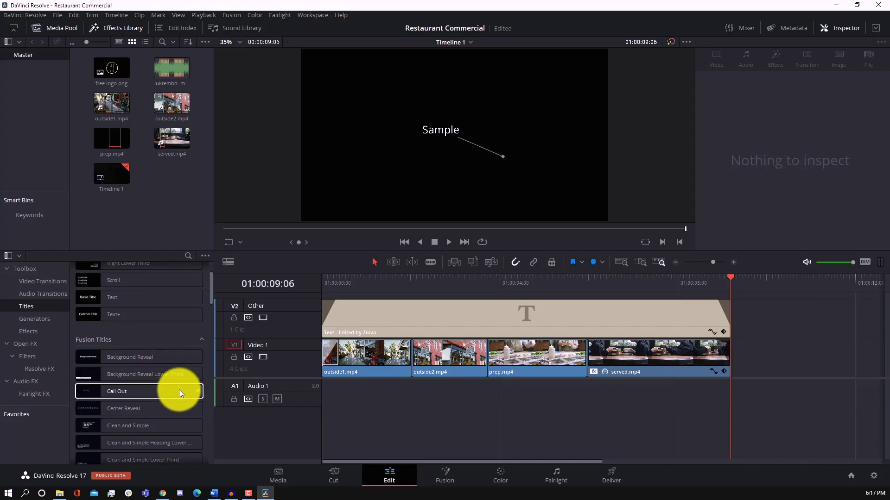
scroll(179, 390, "down", 1)
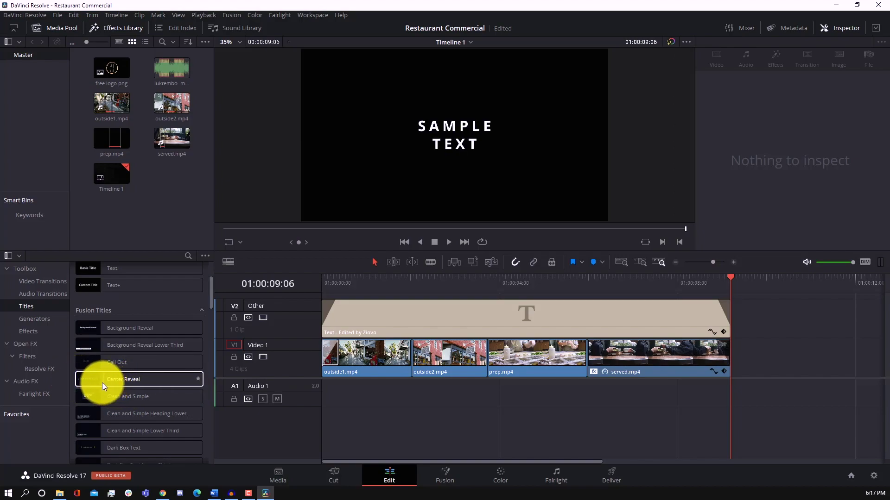
left_click_drag(95, 382, 738, 318)
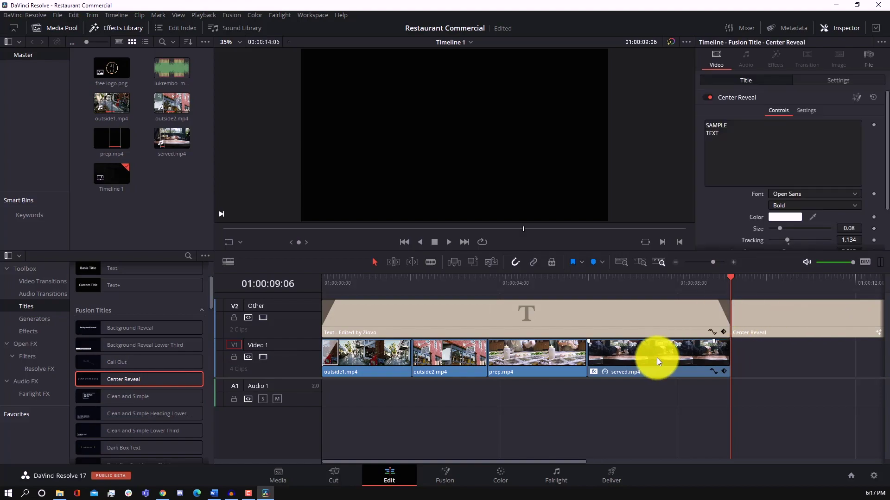
left_click_drag(561, 462, 685, 449)
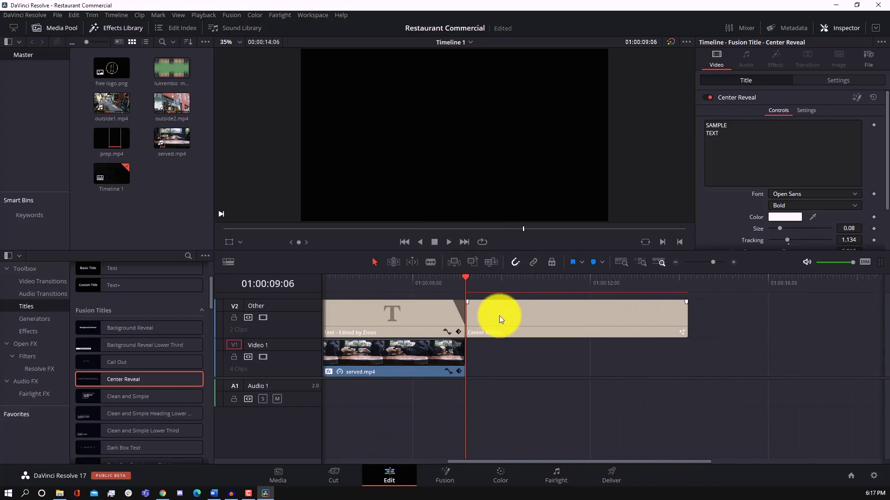
left_click(449, 241)
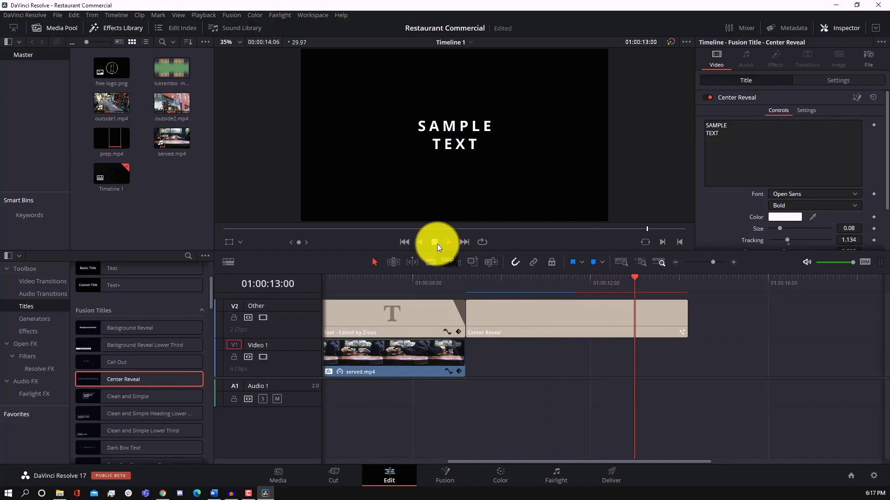
left_click(435, 241)
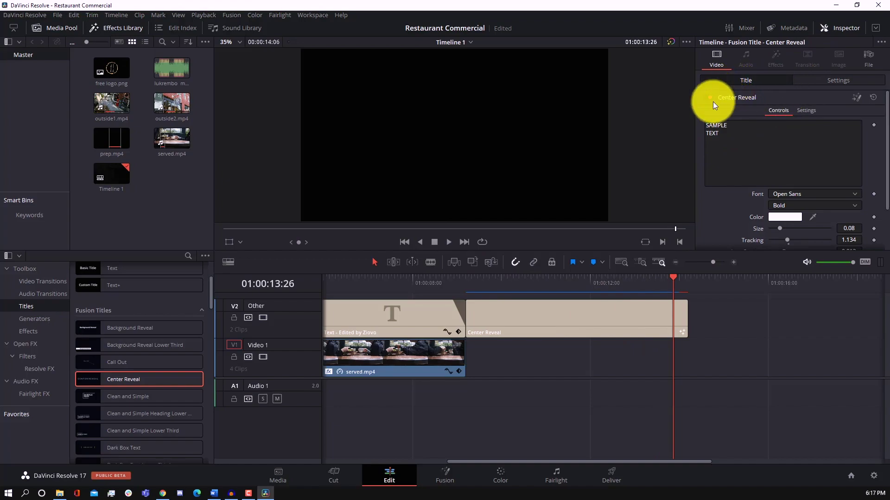
Replace the Center Reveal title's sample text with "OPEN NOW" on two lines and scrub back to check it
left_click(517, 316)
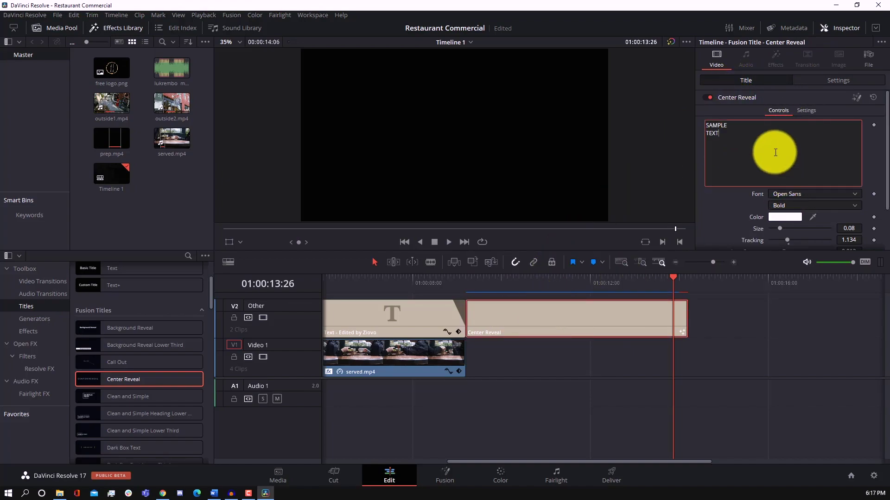
left_click_drag(718, 149, 699, 115)
type("OPEN")
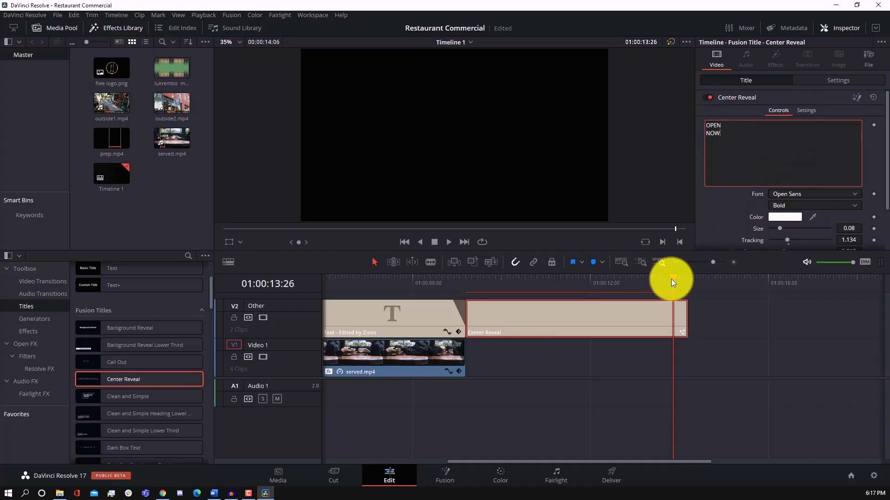
left_click_drag(670, 278, 558, 302)
Set the Center Reveal title's clip duration to 00:00:03:00 and play it back
right_click(530, 319)
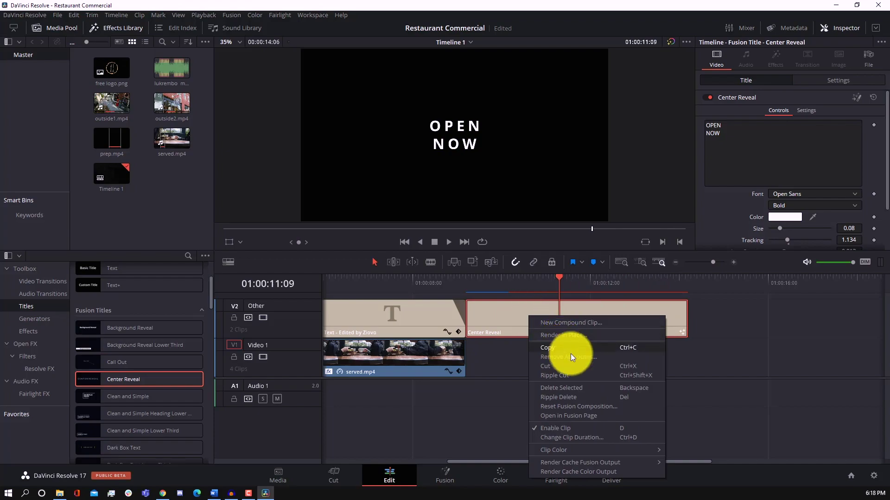
left_click(573, 437)
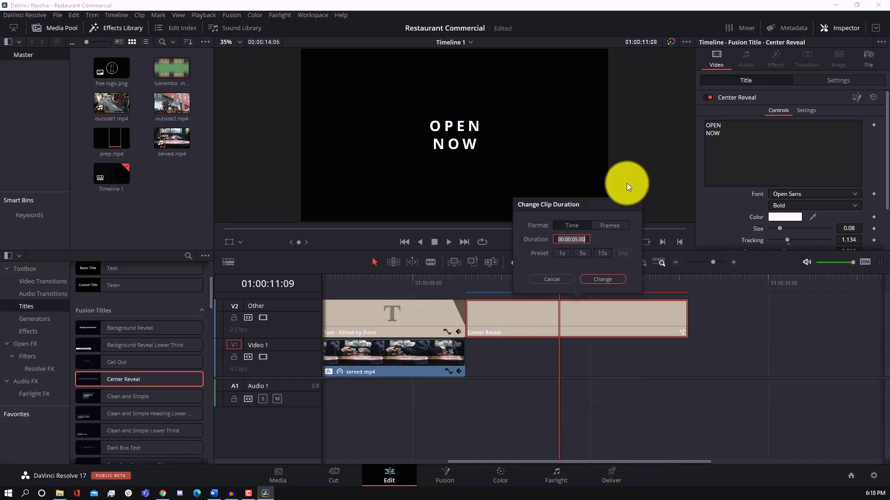
left_click(579, 239)
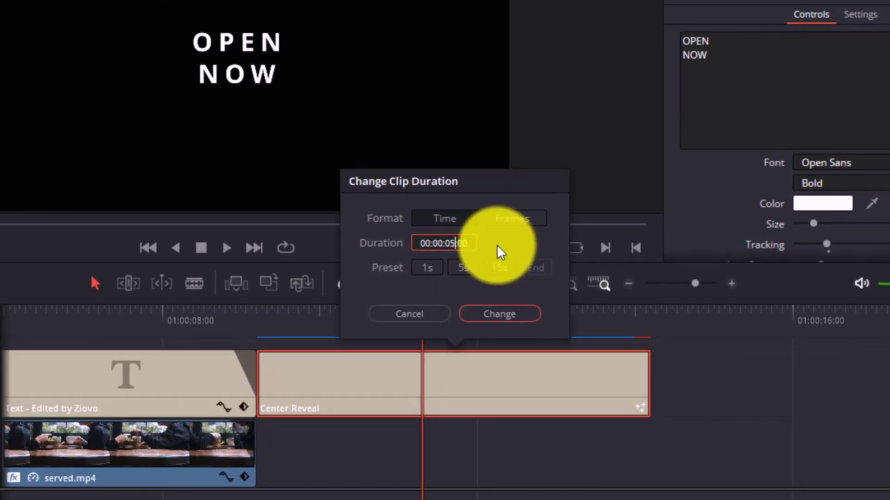
key("BackSpace")
type("3")
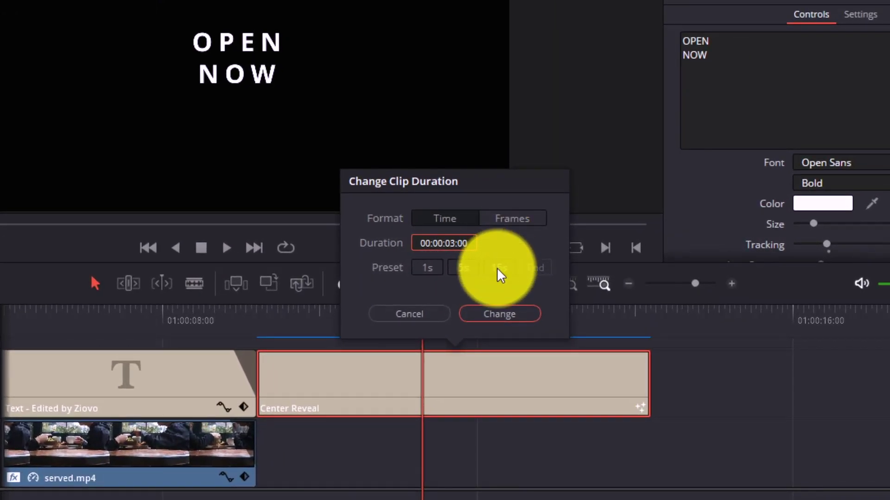
left_click(500, 314)
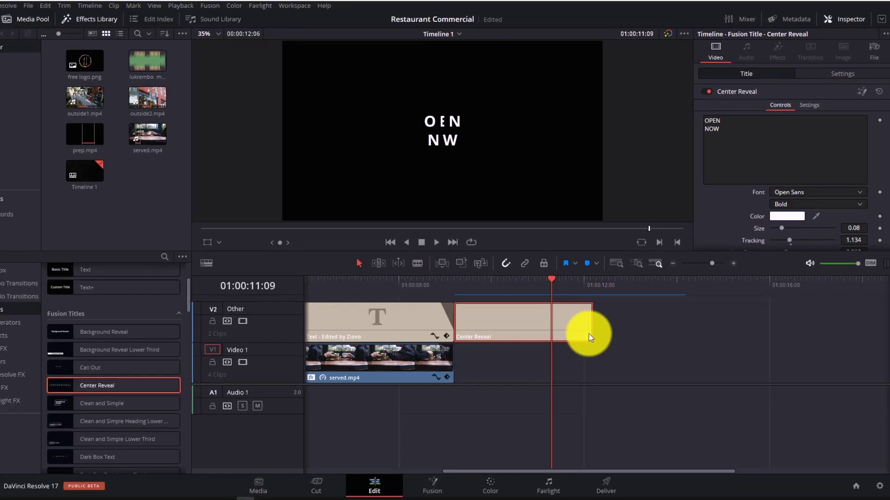
left_click_drag(550, 282, 402, 301)
left_click(449, 243)
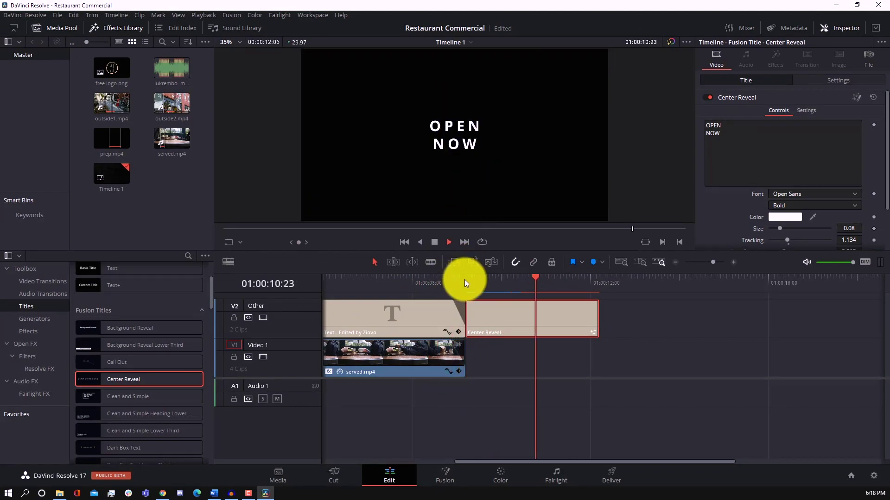
left_click(435, 241)
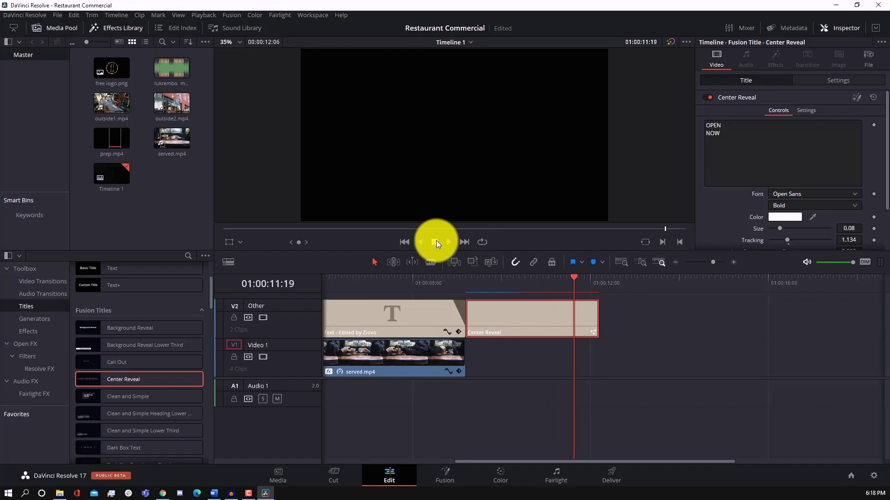
Make room by moving the Center Reveal title later, and add free logo.png after served.mp4 on Video 1, trimmed to about 1 second 11 frames
left_click(564, 315)
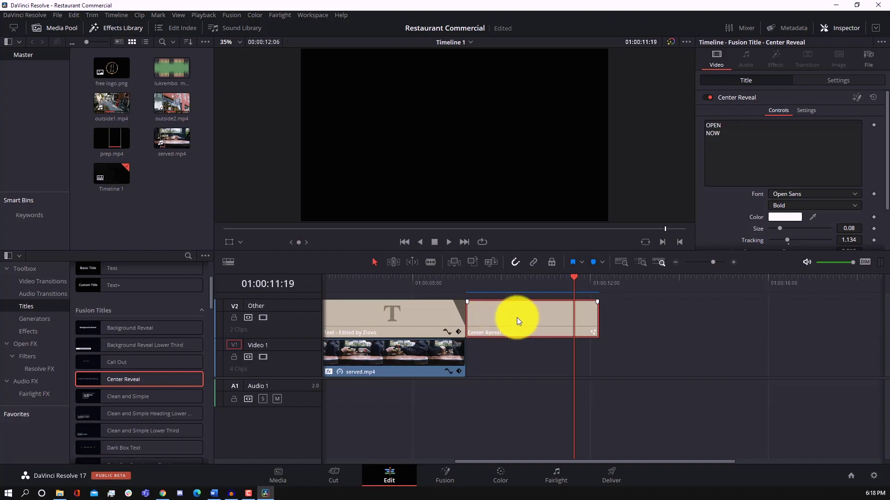
left_click_drag(482, 317, 630, 317)
left_click(118, 73)
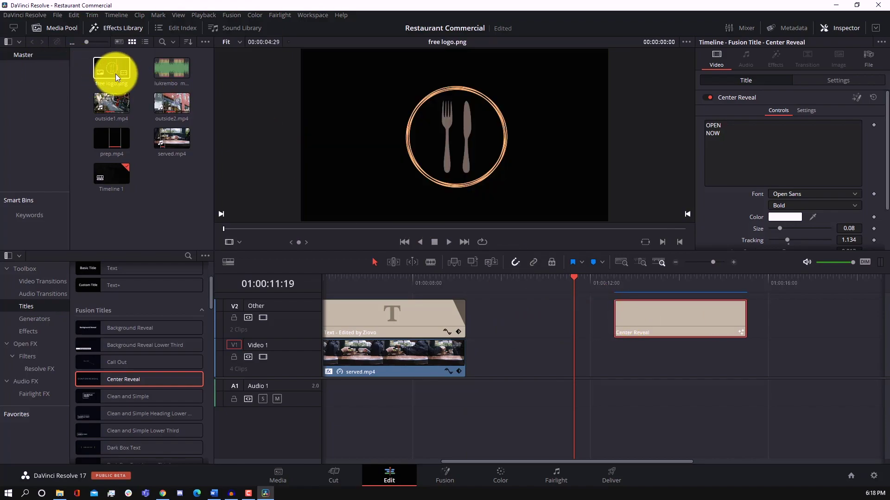
left_click_drag(106, 70, 532, 365)
left_click_drag(597, 356, 536, 359)
left_click_drag(682, 358, 511, 356)
left_click_drag(517, 356, 521, 356)
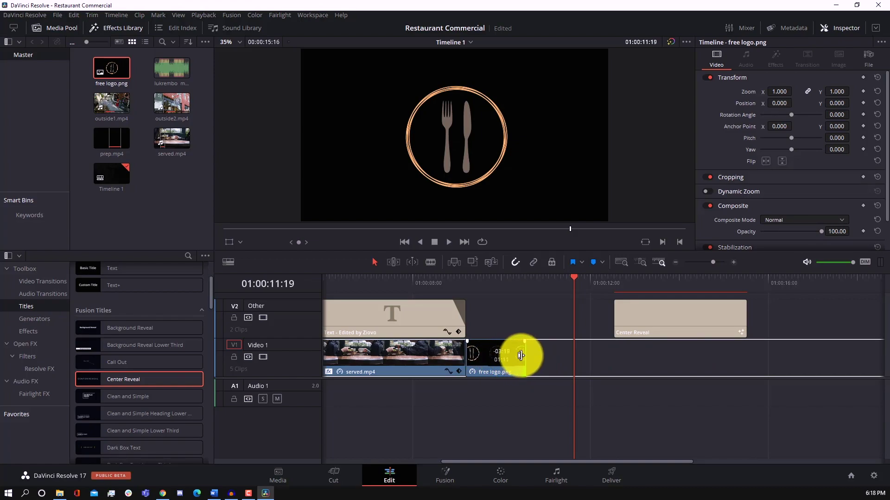
Move the Center Reveal title so it starts where the logo clip ends, and put the playhead over the logo
left_click(546, 357)
left_click_drag(638, 319, 549, 326)
left_click_drag(574, 278, 497, 289)
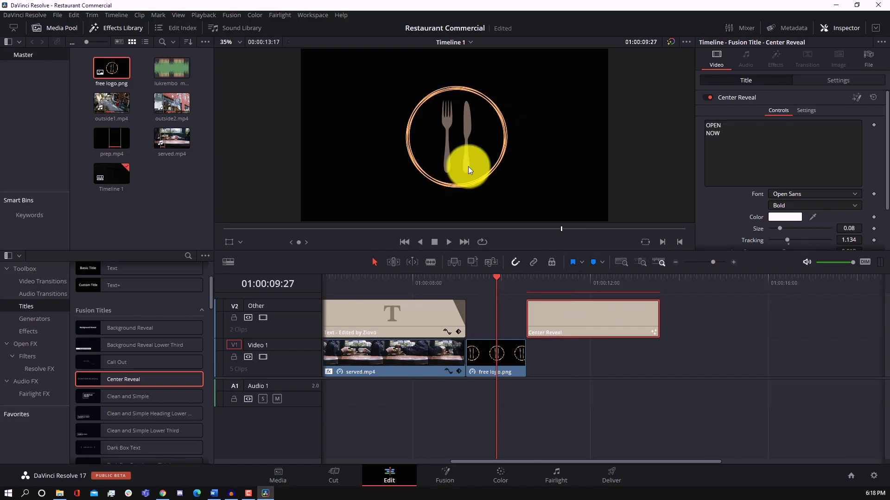
Shrink the logo to a zoom of 0.390 and add short fades at the start and end of its clip
left_click(499, 355)
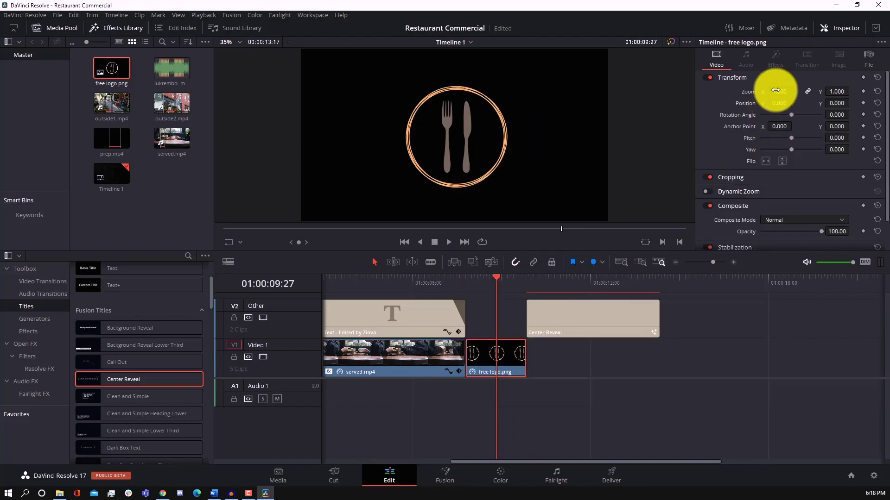
left_click_drag(784, 92, 755, 92)
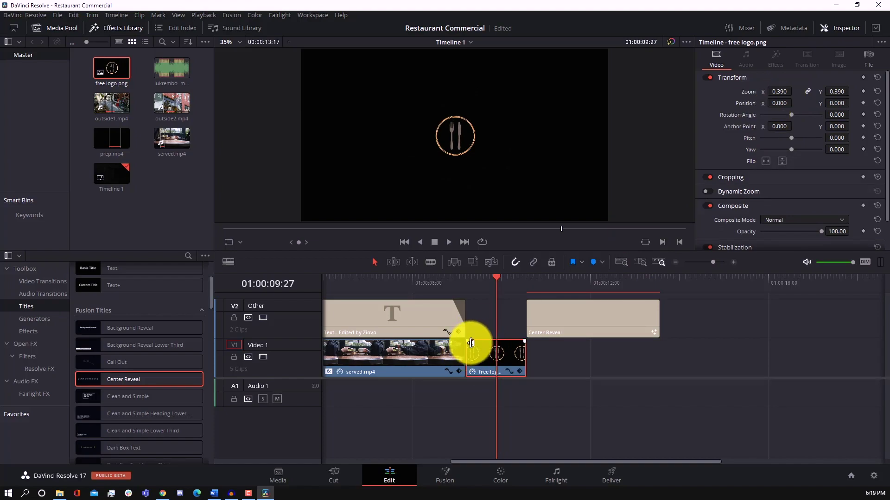
left_click_drag(469, 341, 512, 342)
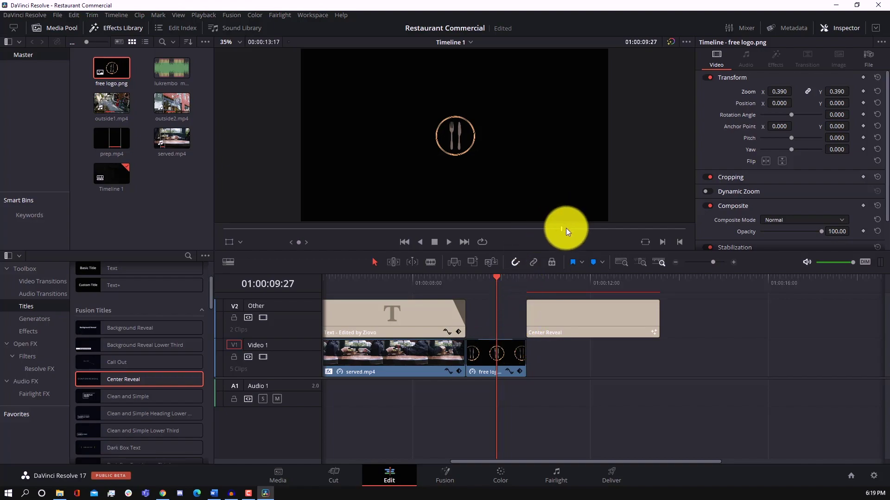
Play the whole commercial from the beginning through the logo and the closing title
left_click_drag(562, 228, 230, 223)
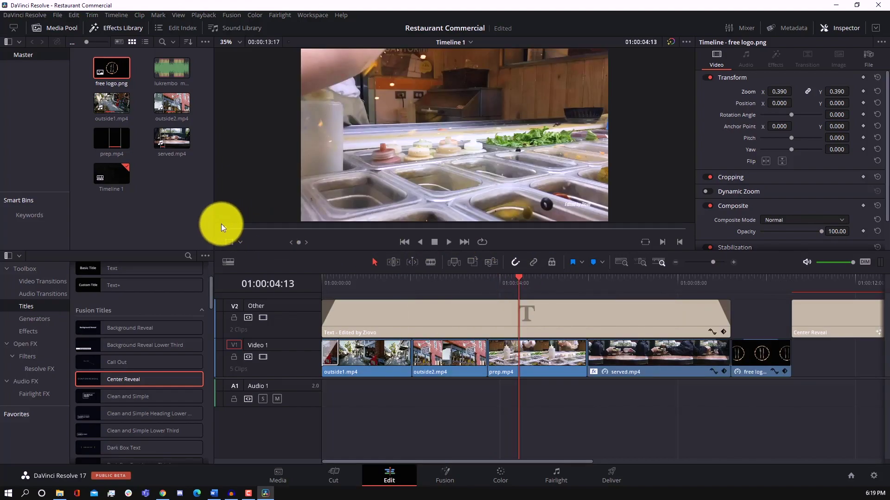
key("Home")
left_click(451, 243)
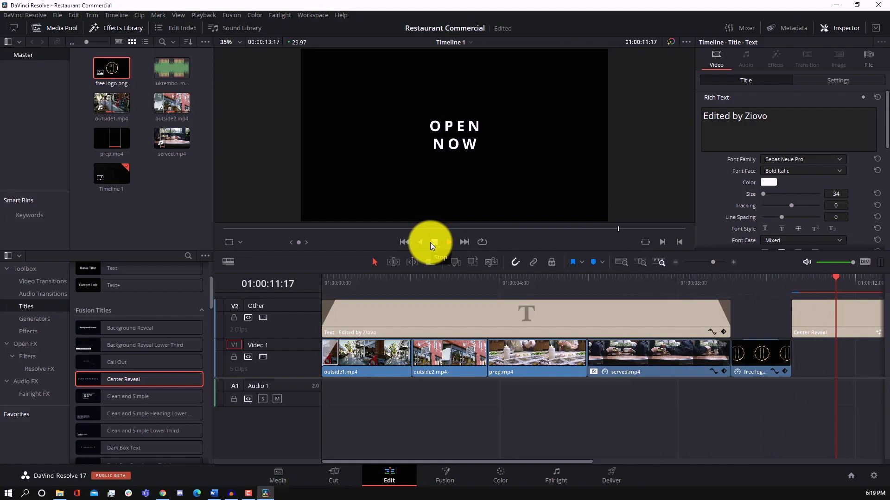
left_click(434, 242)
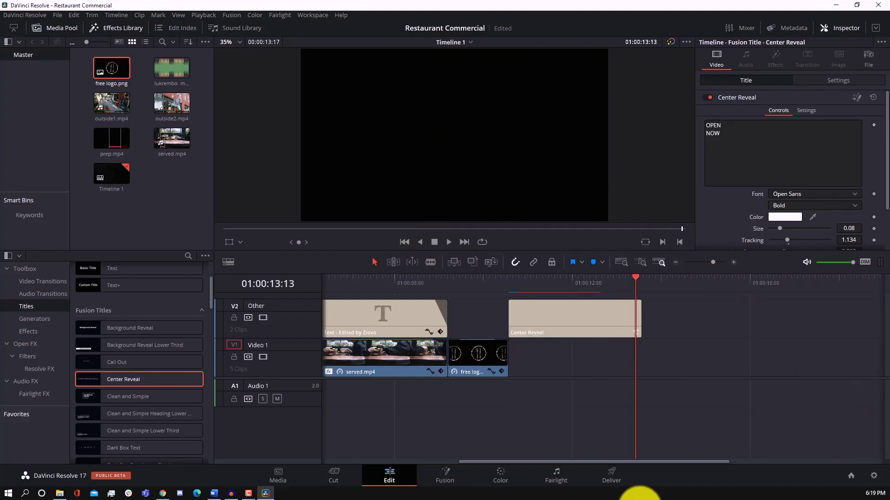
Add the lukrembo marshmallow royalty free.mp3 music to Audio 1, starting at the beginning of the timeline
left_click_drag(546, 463, 389, 462)
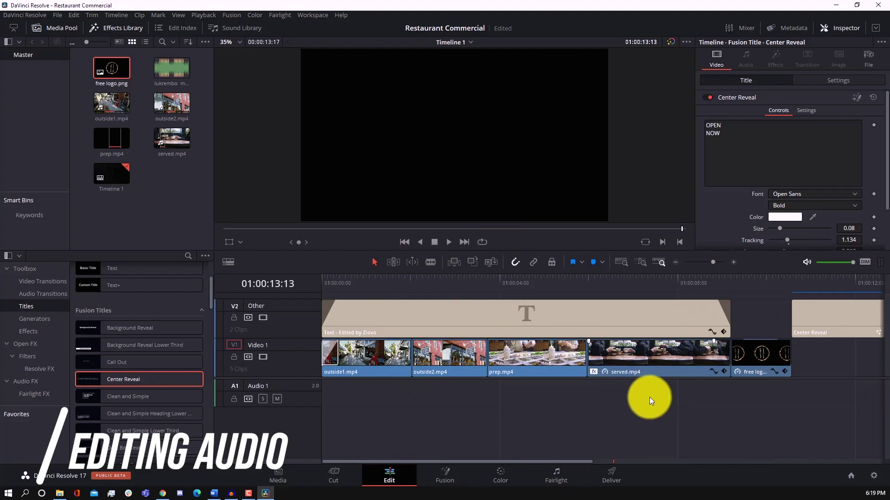
left_click(163, 70)
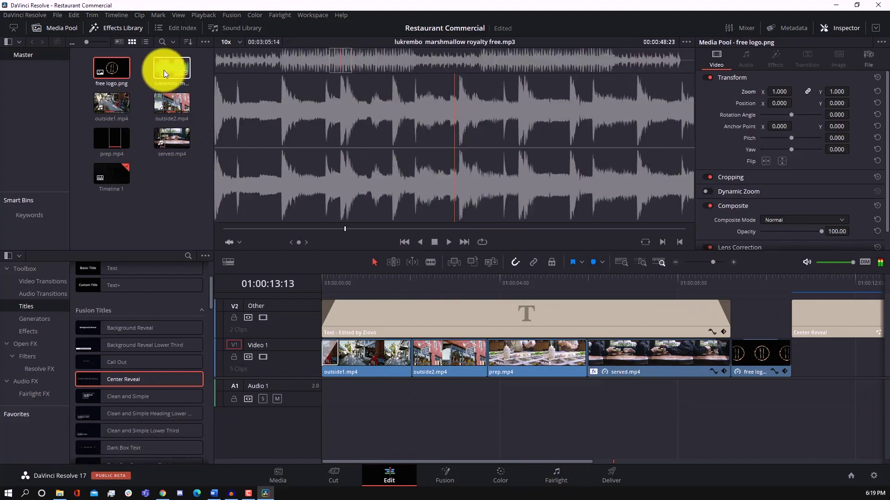
left_click(163, 71)
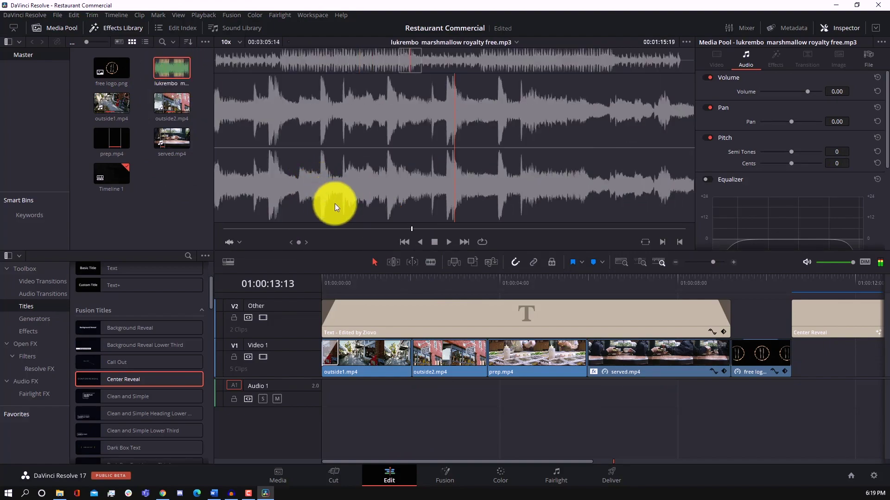
left_click_drag(160, 68, 323, 401)
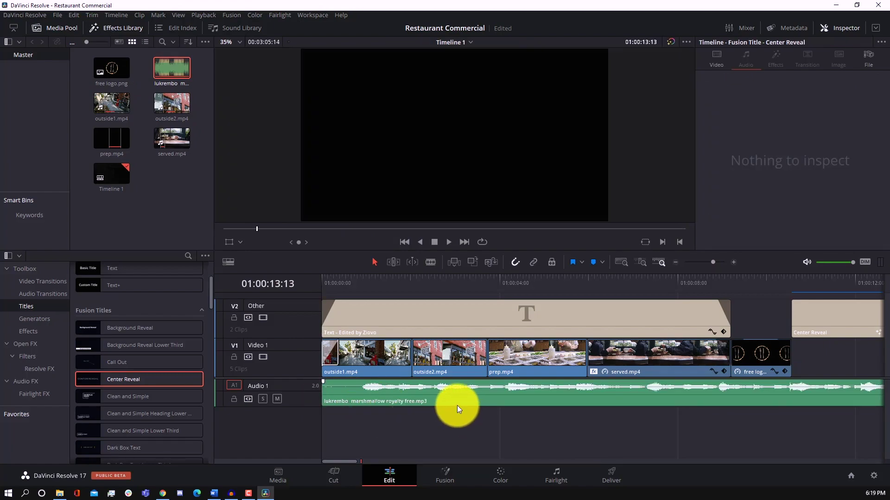
Trim the end of the music clip so it finishes together with the Center Reveal title
scroll(457, 406, "down", 5)
scroll(457, 405, "down", 1)
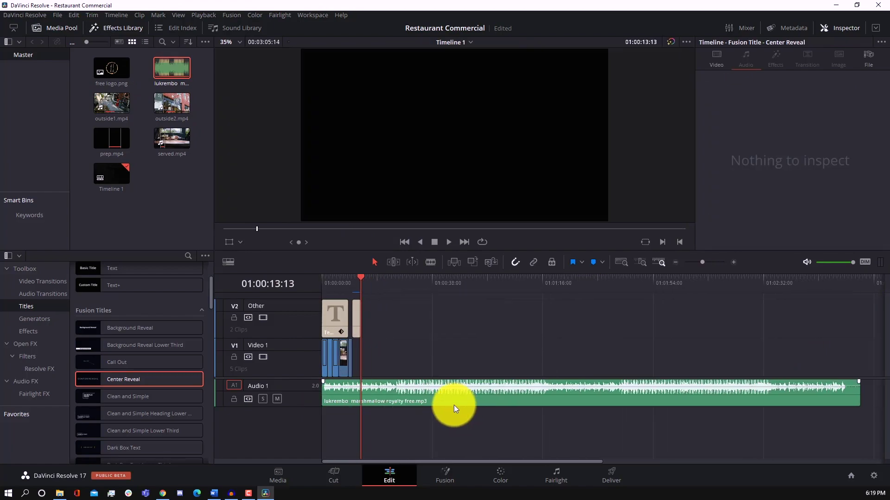
left_click_drag(856, 394, 357, 397)
scroll(382, 388, "up", 5)
scroll(382, 388, "up", 3)
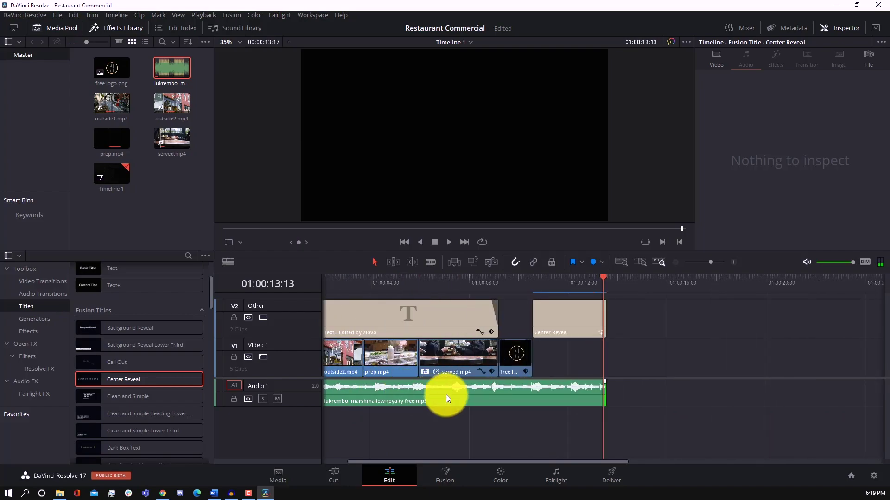
Add a fade-out of about 17 frames at the end of the music clip
left_click_drag(566, 463, 518, 472)
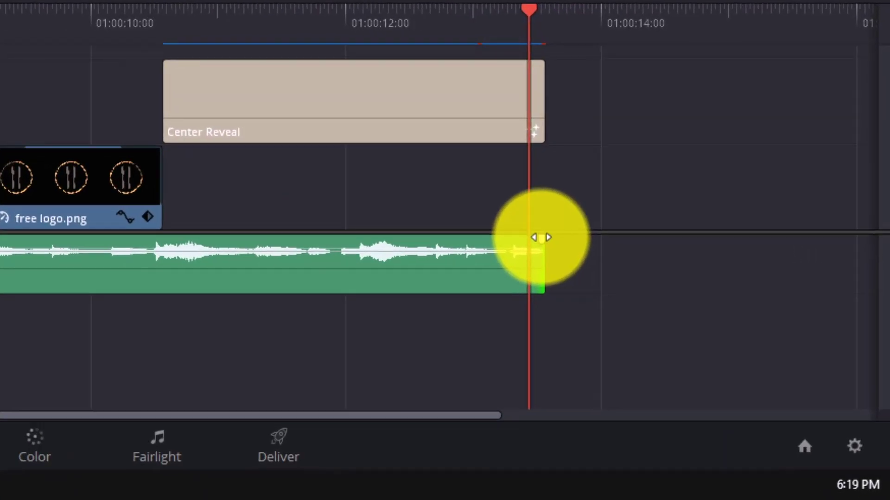
left_click_drag(729, 381, 698, 386)
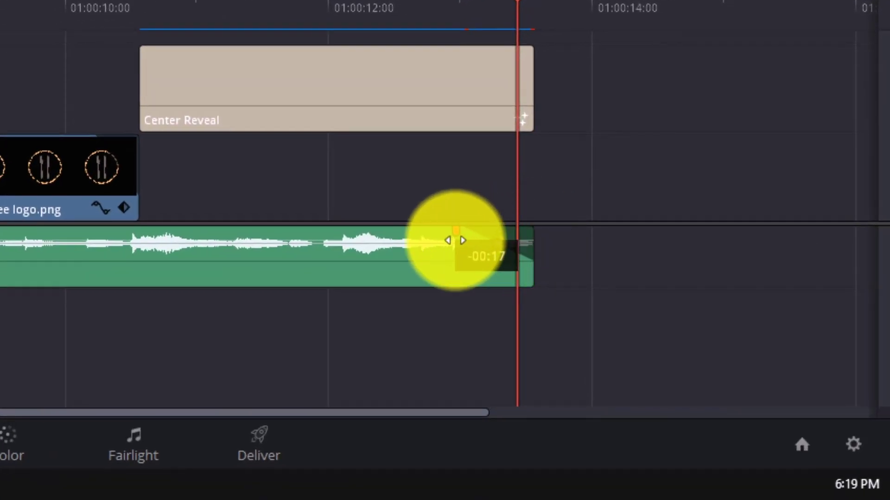
left_click_drag(456, 240, 456, 240)
Add a short fade-in at the start of the lukrembo marshmallow music clip on Audio 1
left_click_drag(258, 422, 0, 438)
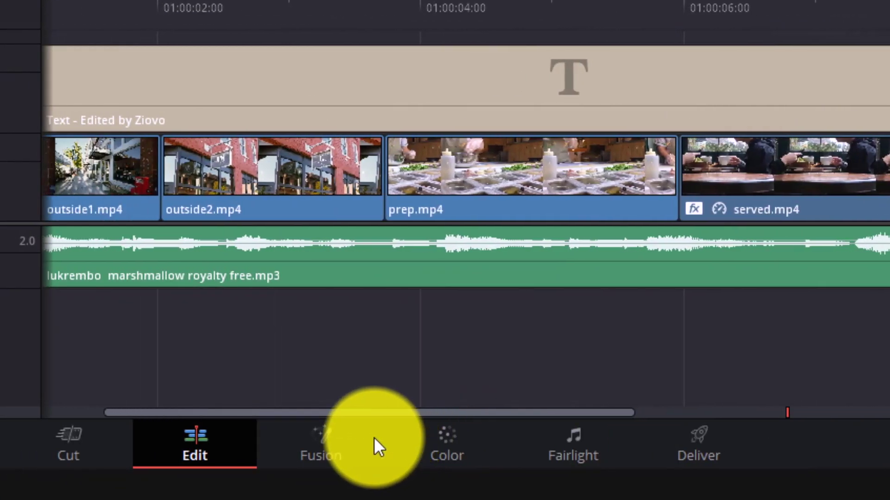
left_click_drag(385, 438, 270, 437)
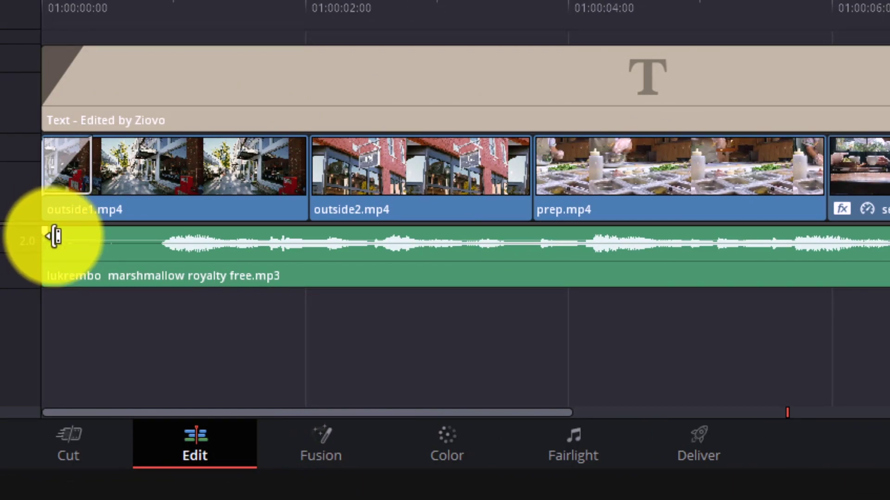
left_click_drag(52, 236, 99, 230)
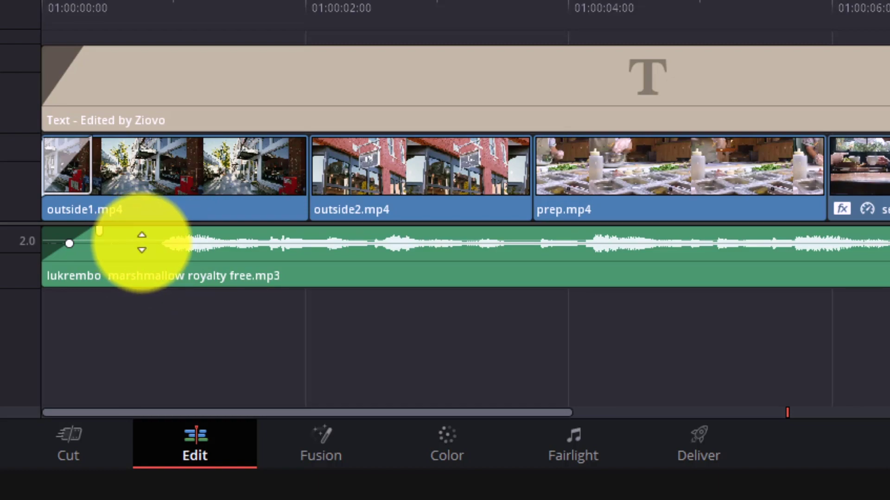
left_click_drag(141, 246, 158, 249)
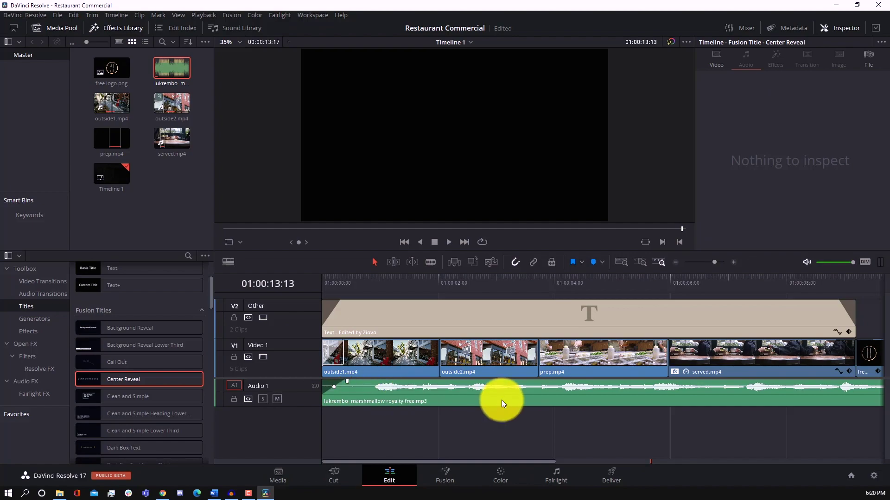
Lower the volume of the lukrembo marshmallow royalty free.mp3 music clip to -12.67
left_click(367, 389)
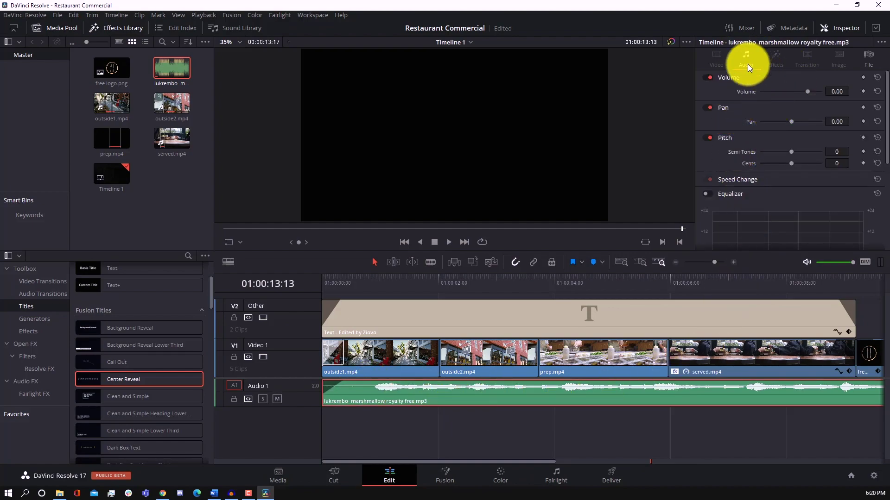
mouse_move(816, 94)
left_mouse_down()
mouse_move(794, 93)
mouse_move(801, 93)
left_mouse_up()
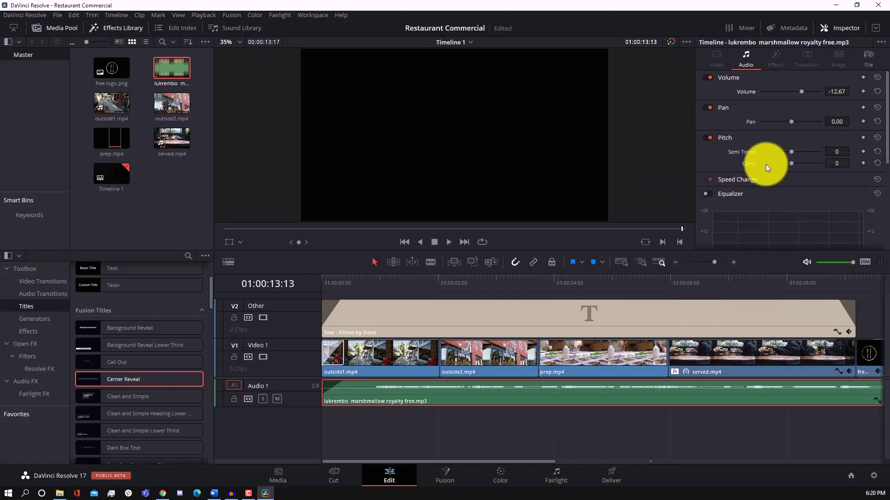
scroll(766, 167, "down", 5)
scroll(779, 191, "up", 5)
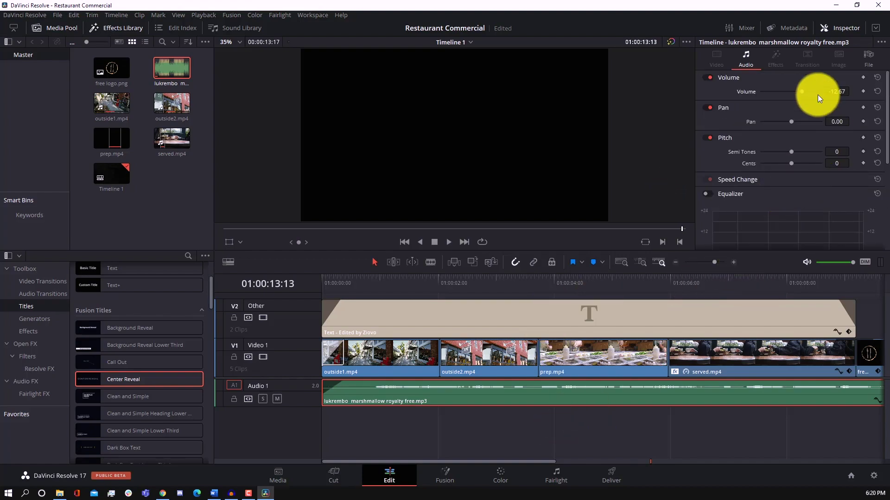
Play the commercial from near its beginning to check the music level, and move the playhead back to 01:00:02:06
left_click(331, 281)
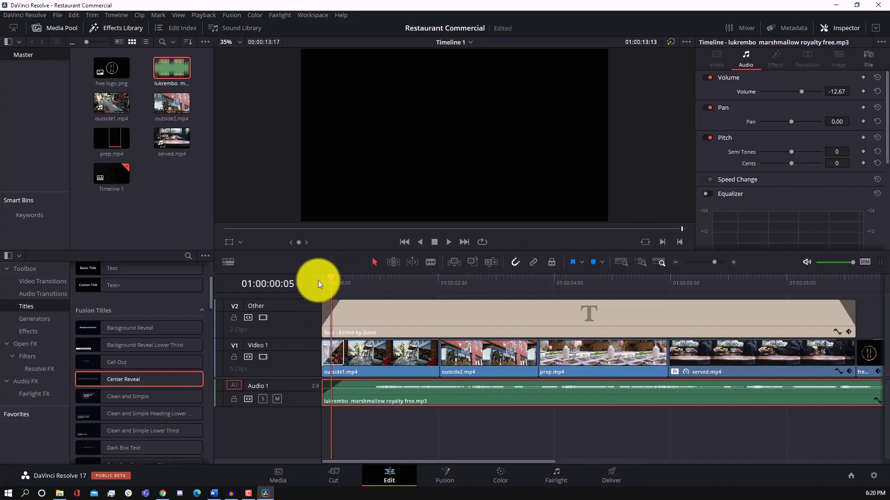
left_click(448, 243)
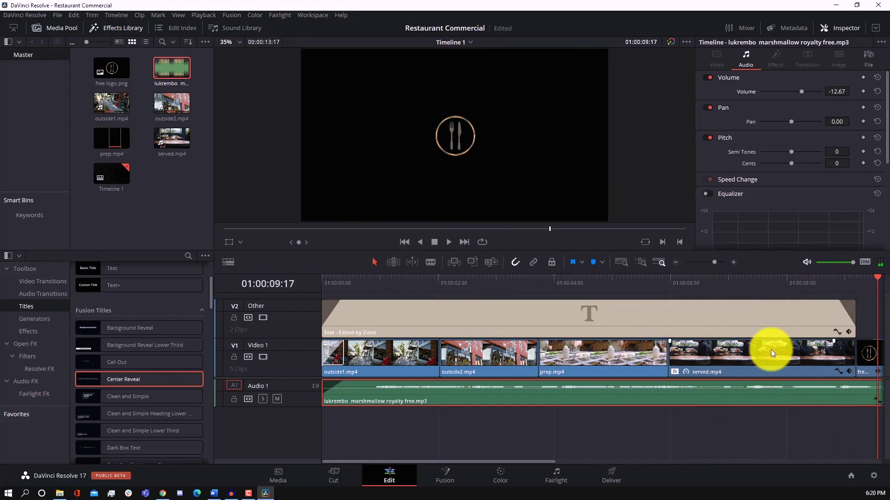
left_click_drag(493, 284, 450, 285)
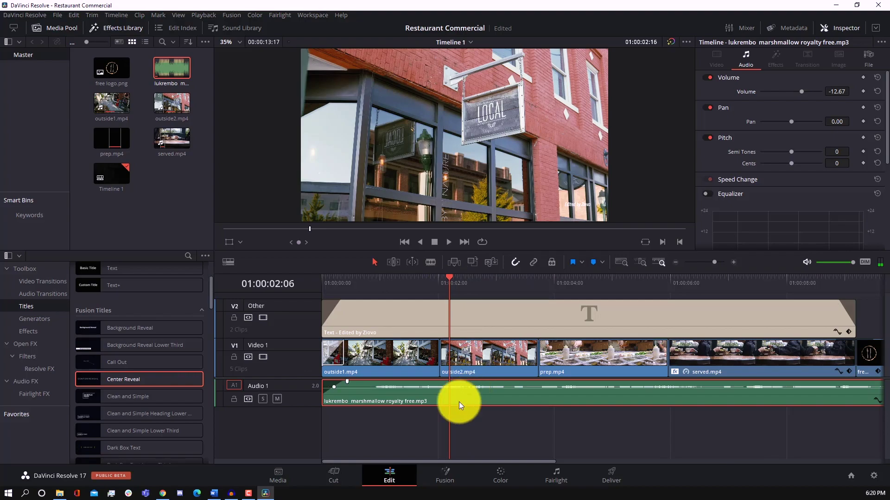
right_click(416, 394)
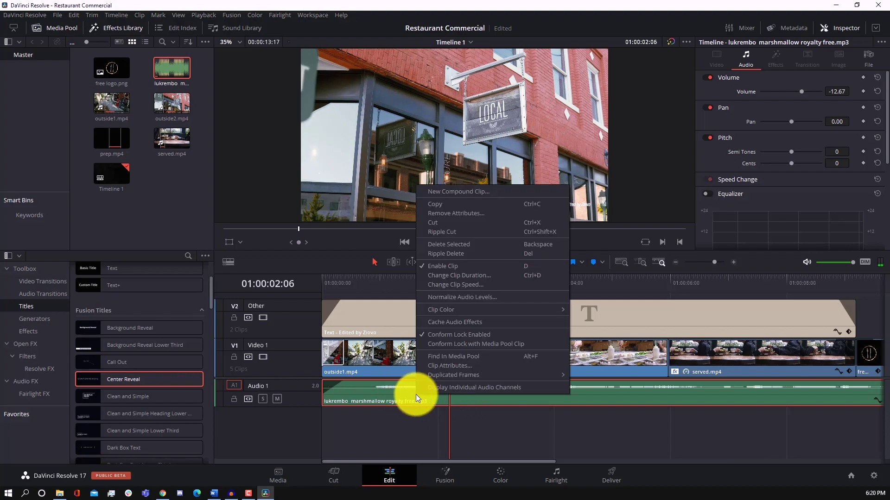
left_click(403, 394)
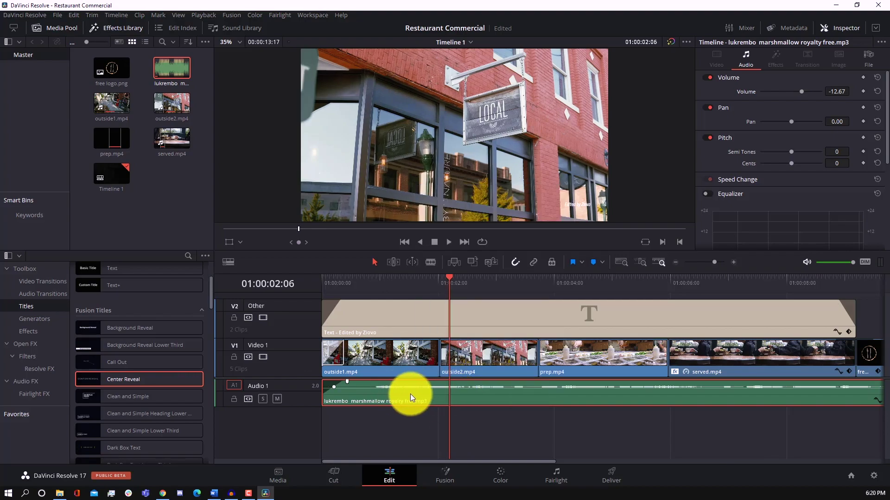
Open the Fairlight page and look through the available Fairlight FX audio effects
left_click(556, 471)
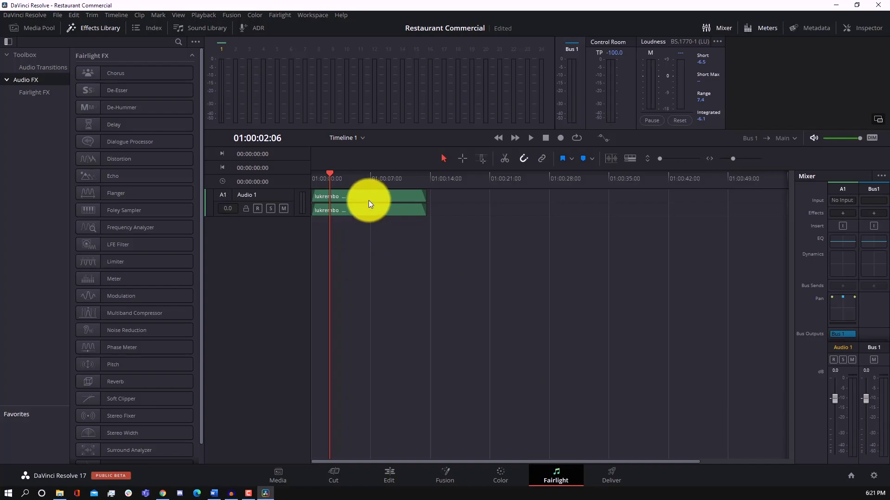
left_click(97, 28)
left_click(97, 28)
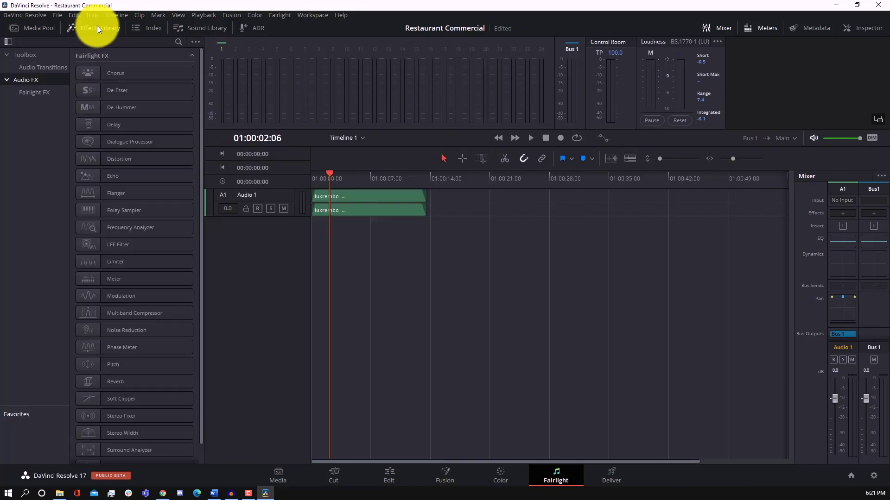
scroll(165, 409, "down", 1)
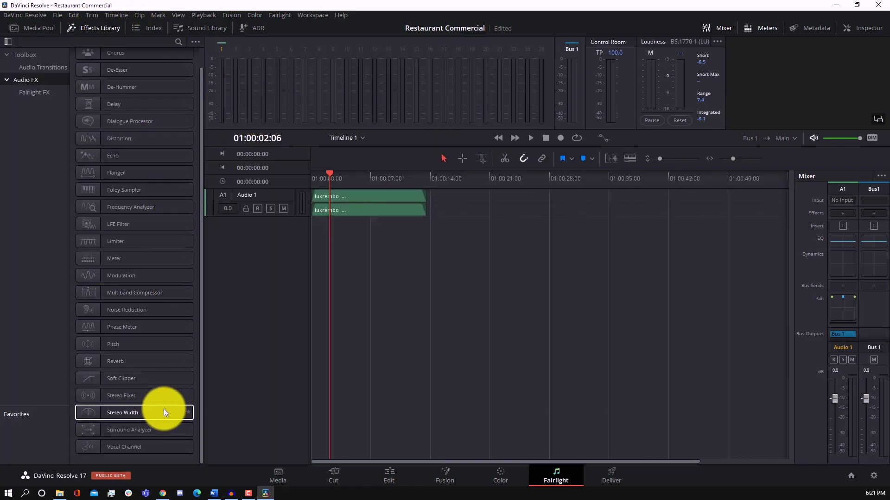
scroll(163, 411, "up", 1)
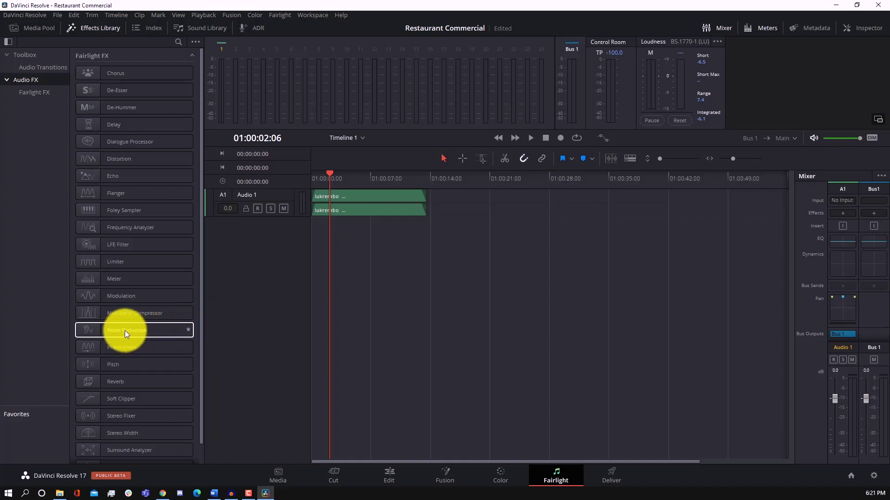
Try the Noise Reduction effect on the Audio 1 track and undo it
left_click_drag(123, 330, 254, 197)
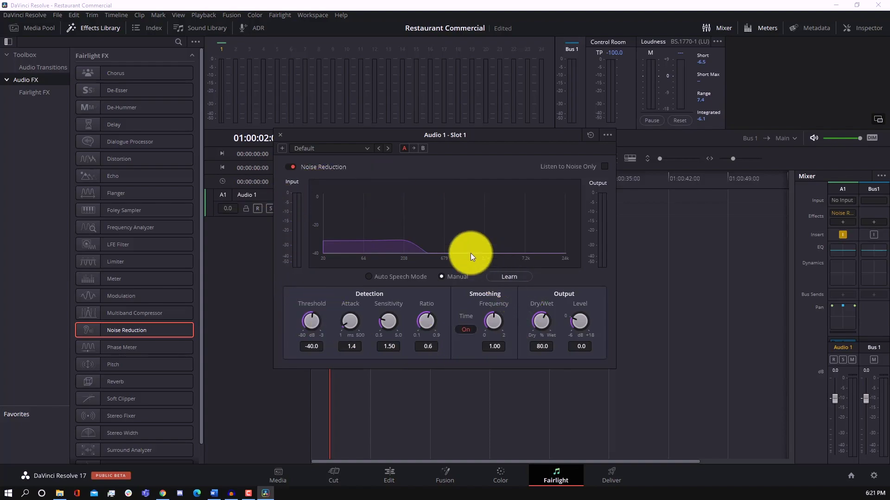
key("ctrl+z")
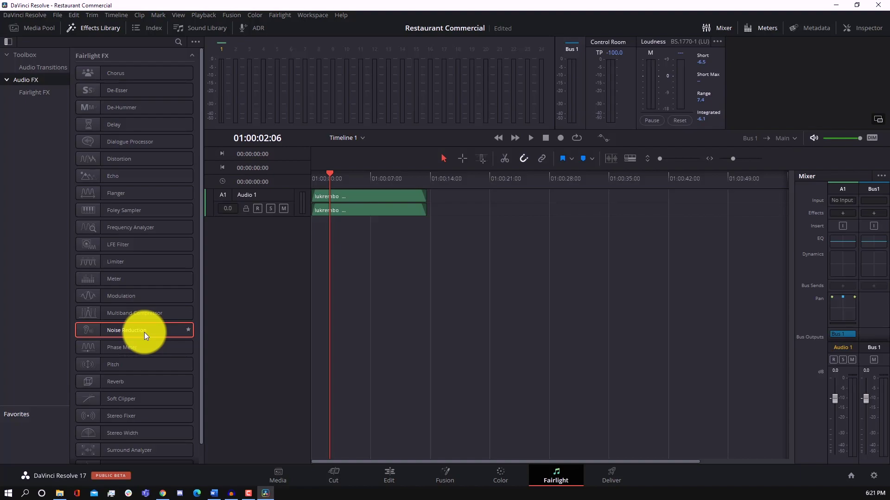
scroll(160, 352, "down", 1)
scroll(160, 385, "up", 1)
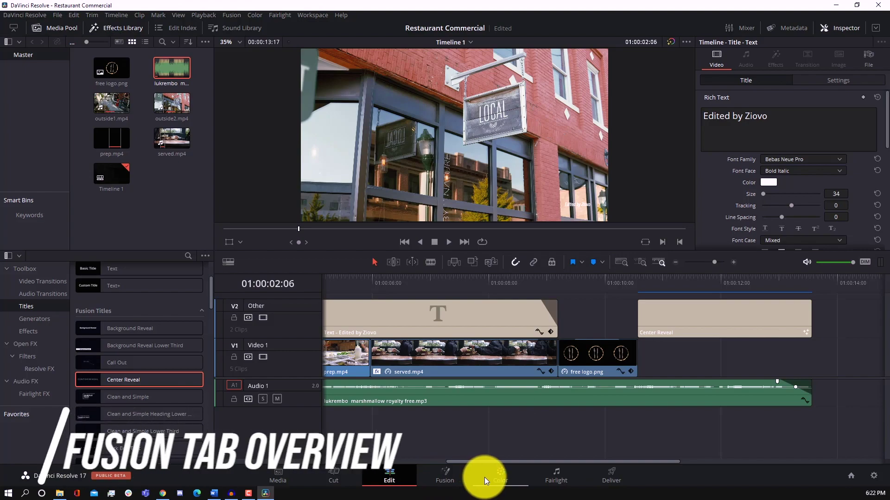
Open the free logo.png clip from the timeline in the Fusion page
left_click(448, 477)
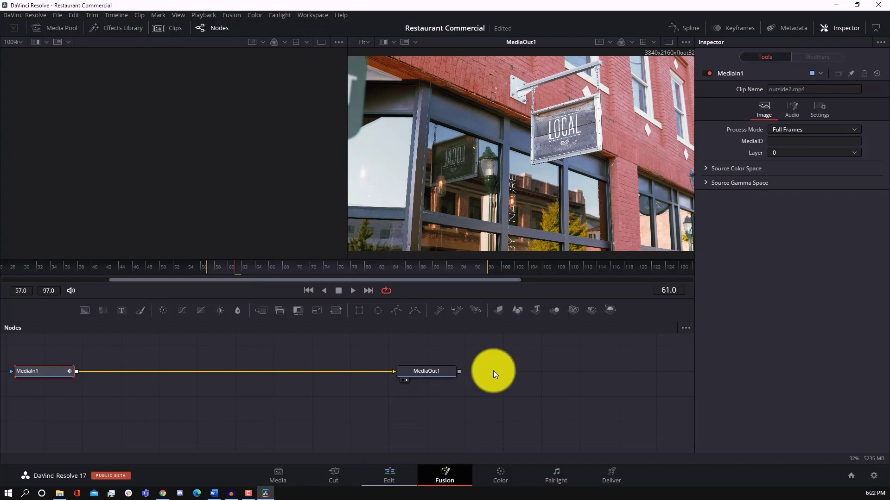
left_click(409, 473)
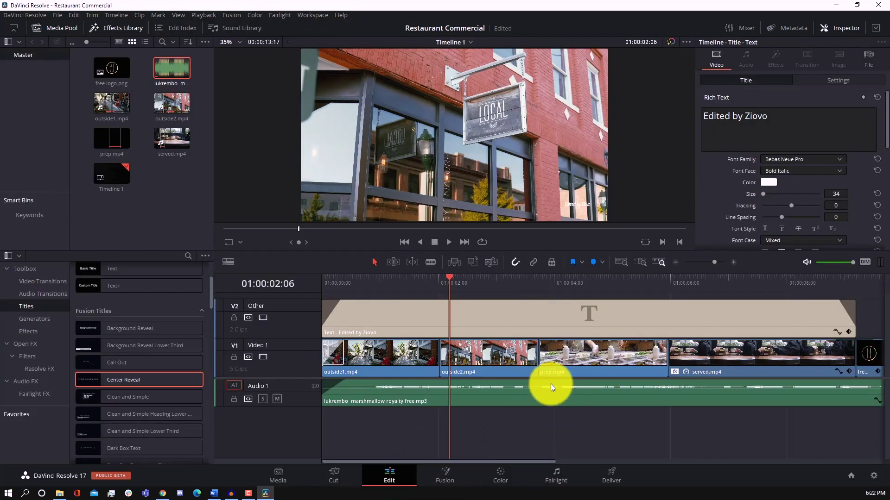
left_click_drag(495, 461, 585, 460)
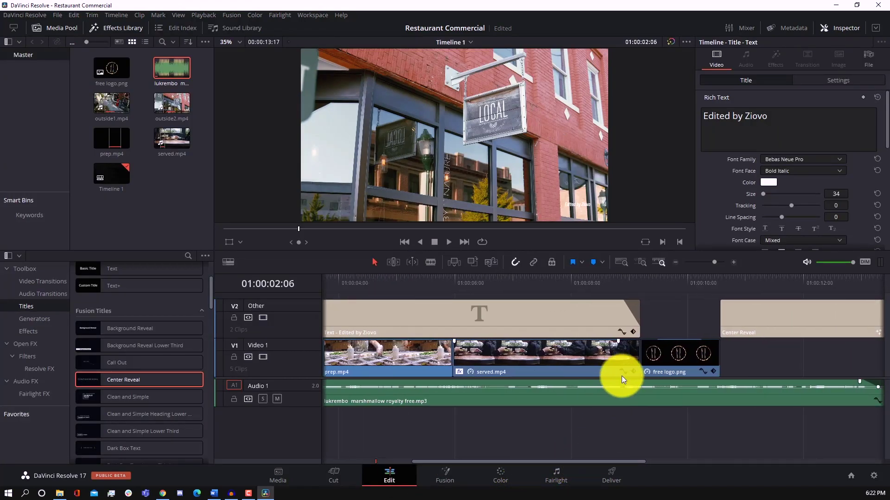
right_click(680, 352)
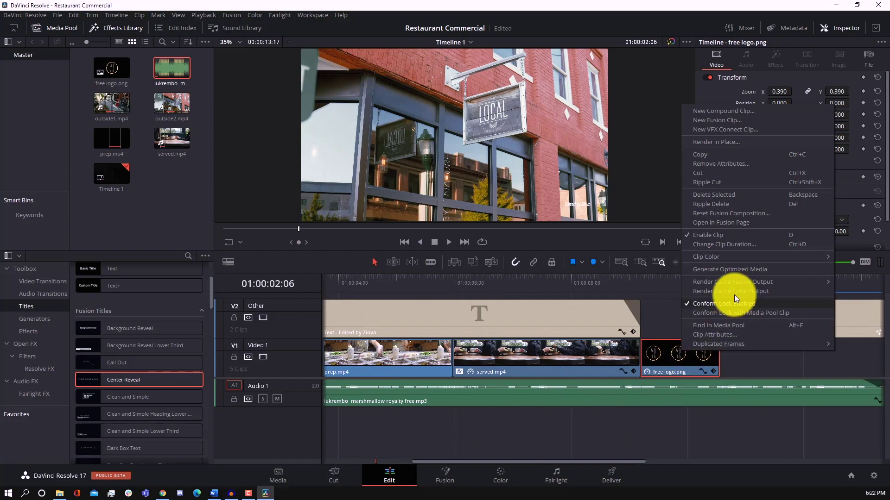
key("Escape")
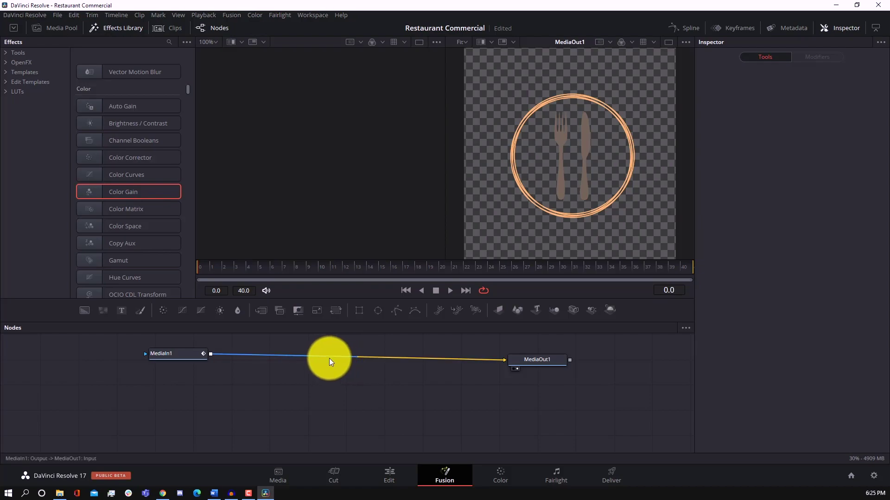
Try an Auto Gain node on the link between MediaIn1 and MediaOut1, and delete it
left_click(94, 27)
left_click(129, 28)
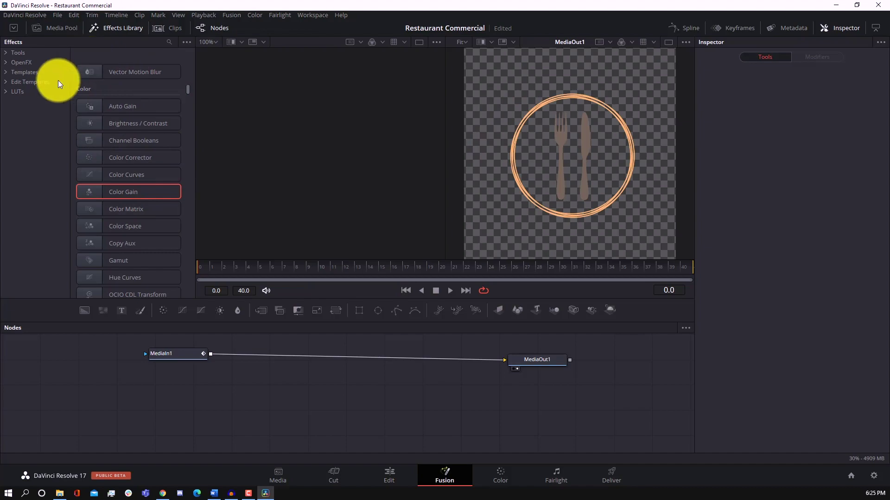
left_click(133, 106)
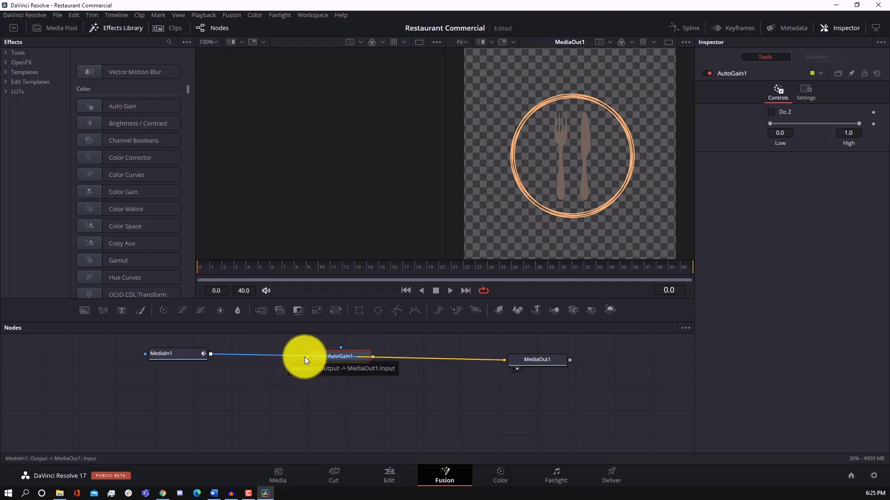
left_click_drag(324, 359, 327, 377)
key("Delete")
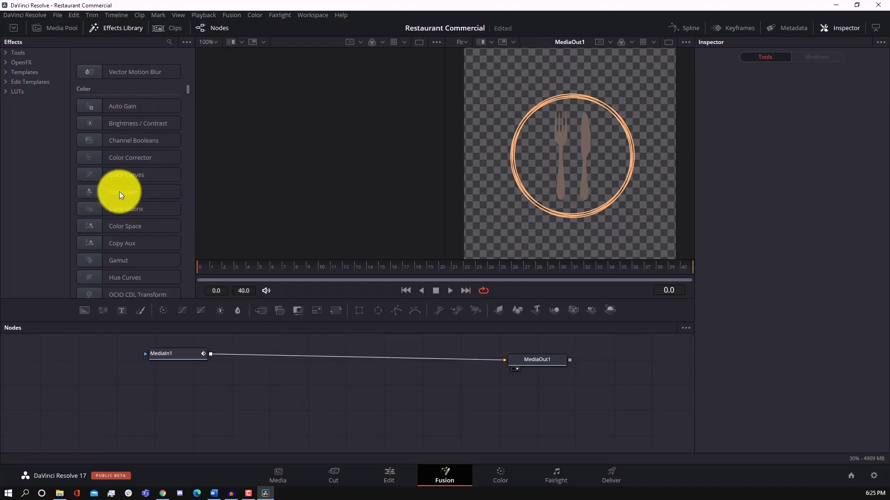
Insert a Color Gain node between MediaIn1 and MediaOut1, placed slightly below their connecting line
left_click_drag(332, 352, 341, 358)
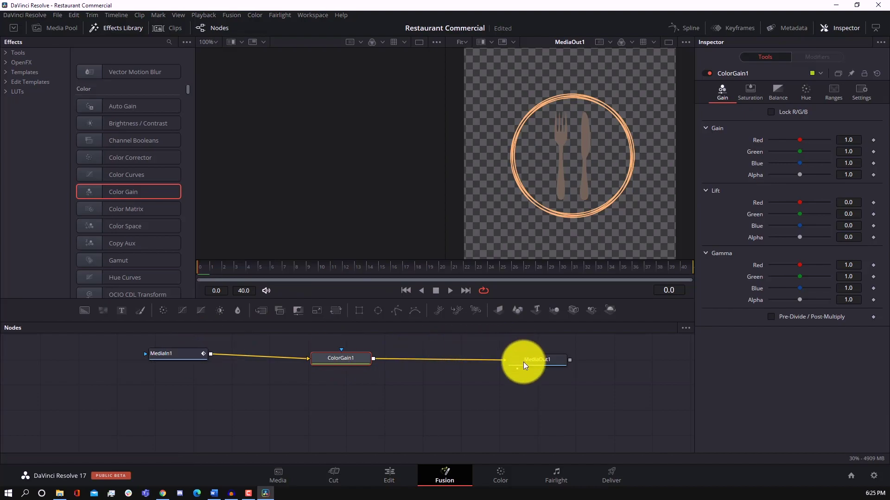
left_click_drag(346, 357, 340, 367)
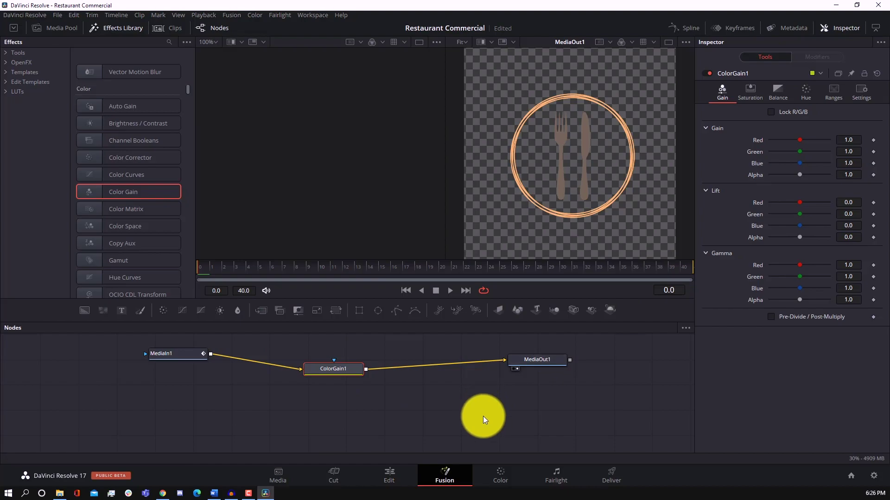
Open the Color page and view the outside1.mp4 and outside2.mp4 clips
left_click(501, 469)
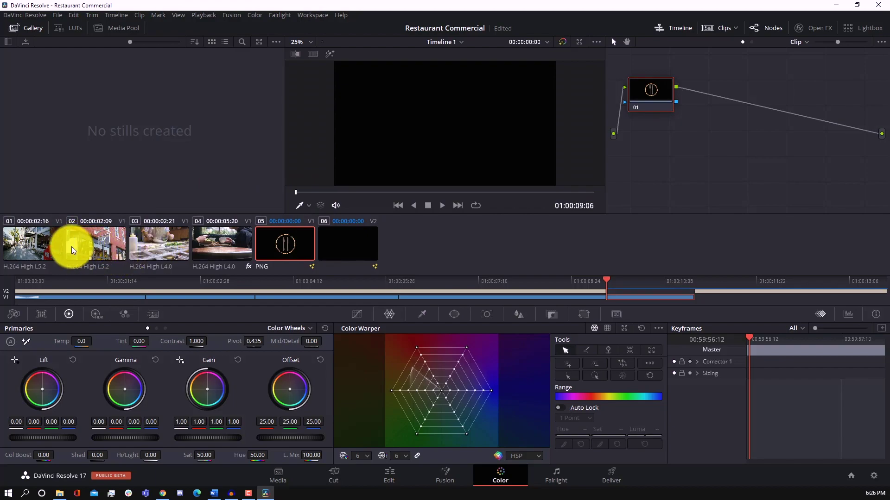
left_click(32, 243)
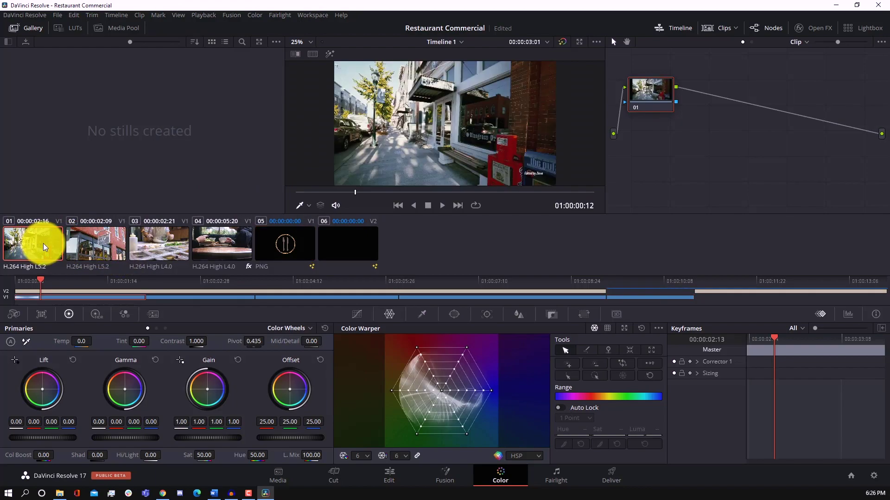
left_click(83, 248)
left_click(40, 246)
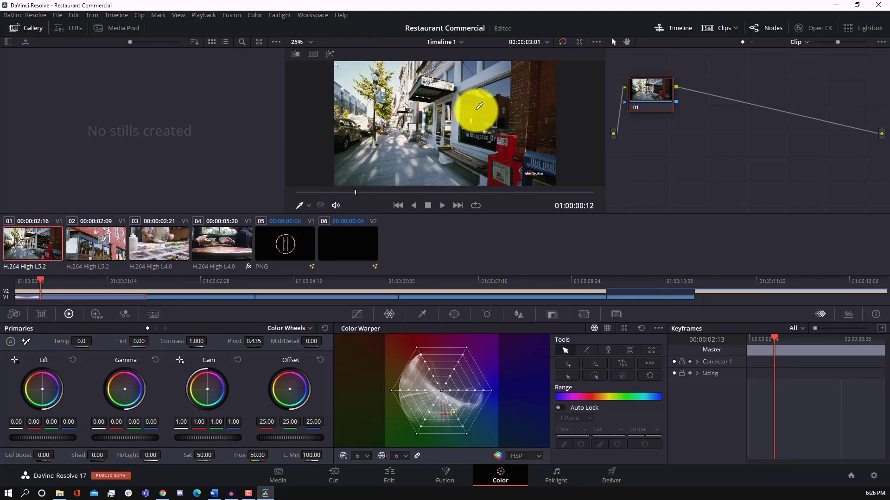
On clip 02, shift the Lift color to red 0.09, green -0.02 and blue -0.09, and set the saturation to 60
left_click(94, 247)
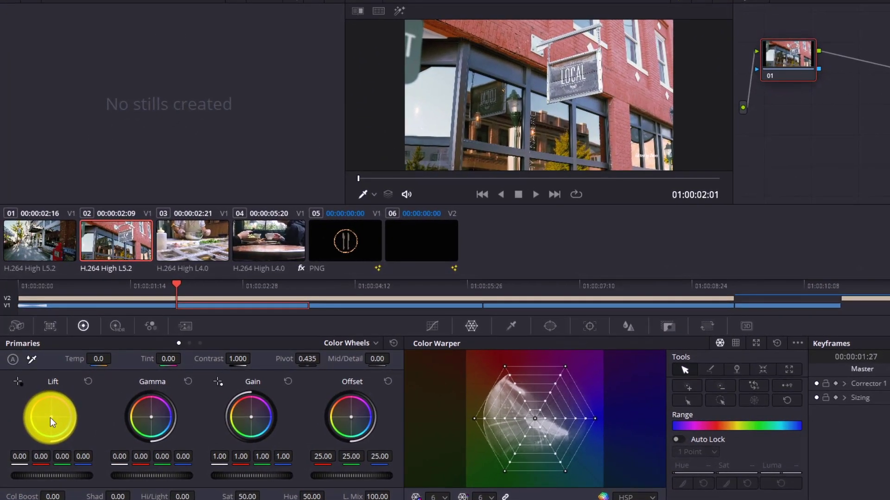
mouse_move(50, 413)
left_mouse_down()
mouse_move(13, 397)
mouse_move(48, 414)
left_mouse_up()
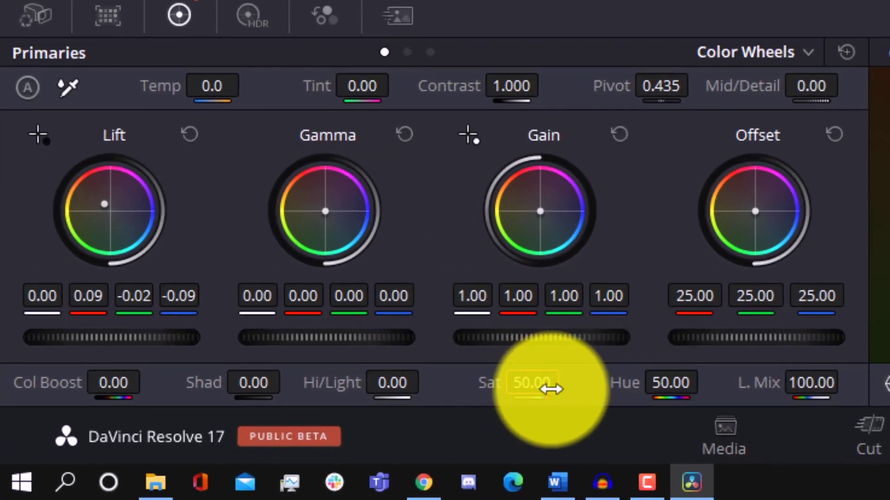
left_click(533, 383)
type("60")
key("Return")
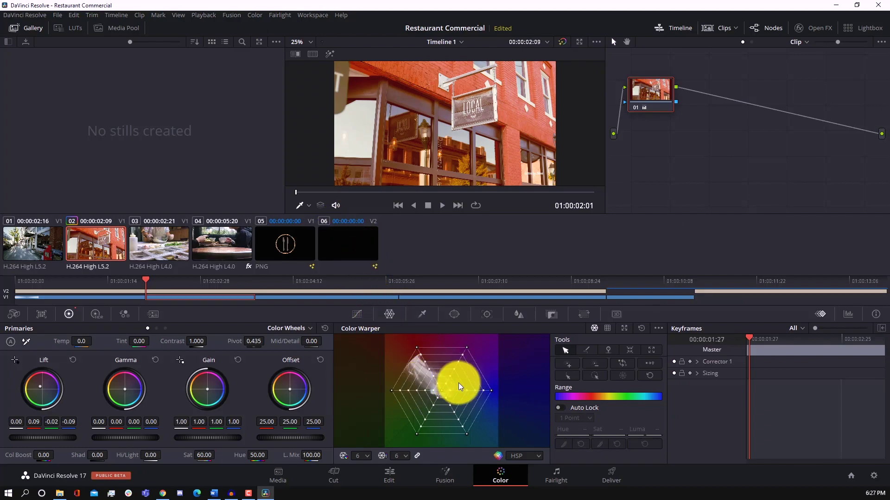
On clip 01, shift the sky color in the Color Warper to hue 0.46 and saturation 0.49
left_click(24, 237)
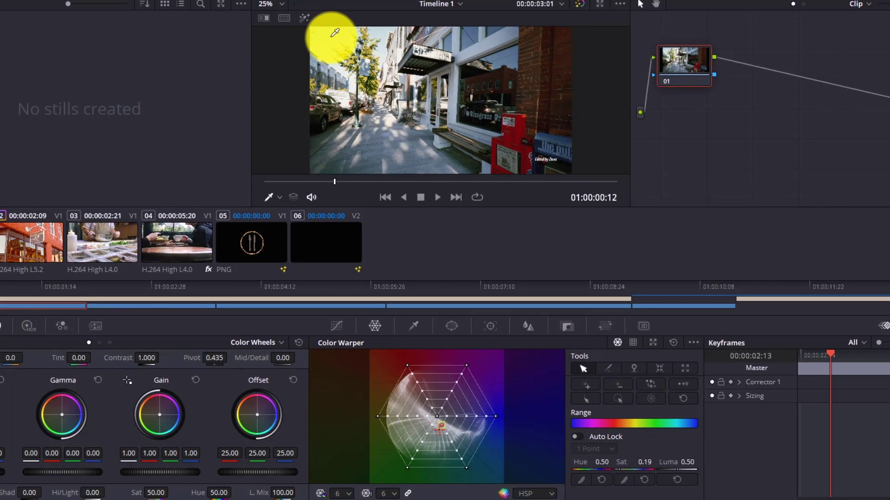
mouse_move(334, 32)
left_mouse_down()
mouse_move(345, 74)
mouse_move(351, 24)
mouse_move(349, 58)
mouse_move(347, 44)
left_mouse_up()
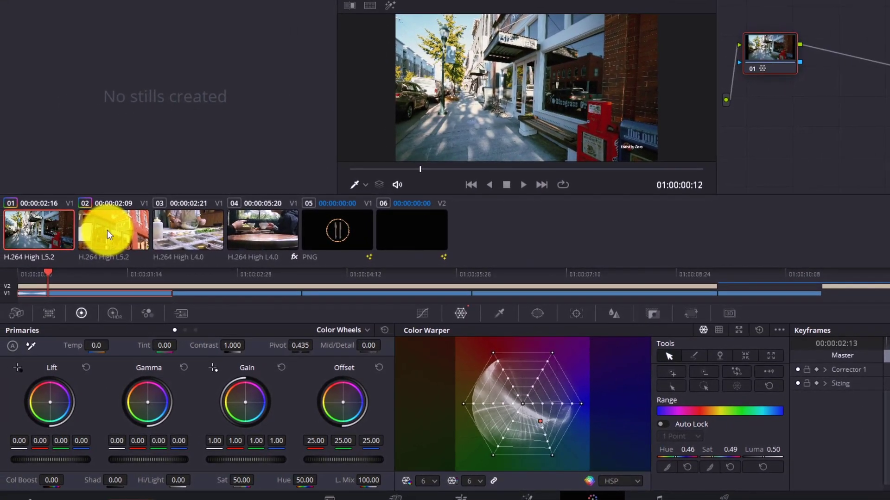
Soften the Lift tint on clip 02 and give clip 03 the same grade, with Lift red 0.04, green -0.01, blue -0.06 and saturation 60
left_click(26, 243)
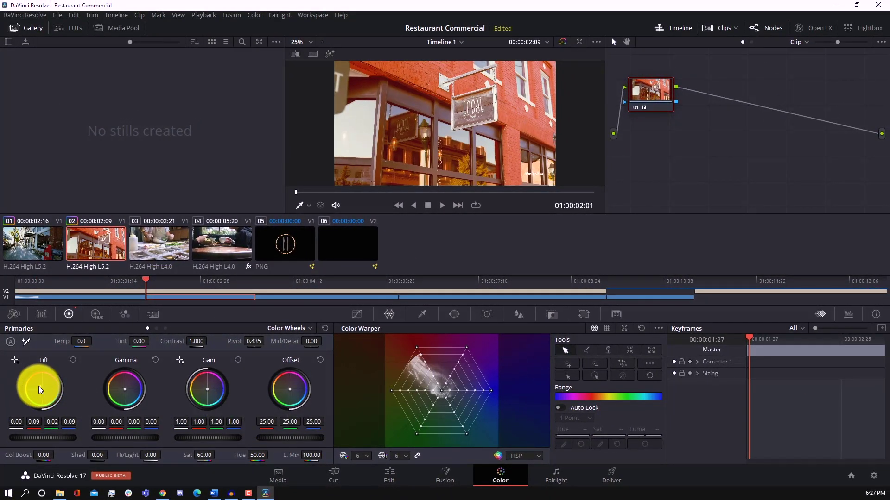
left_click_drag(41, 390, 48, 397)
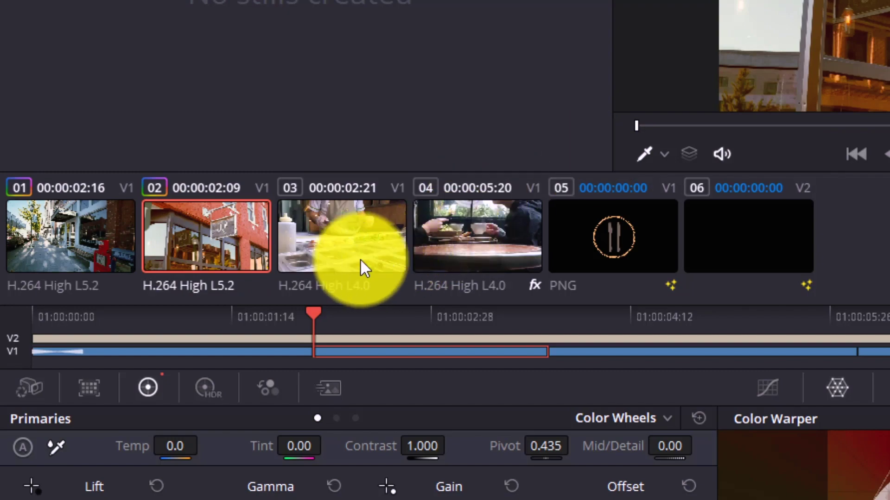
left_click(360, 232)
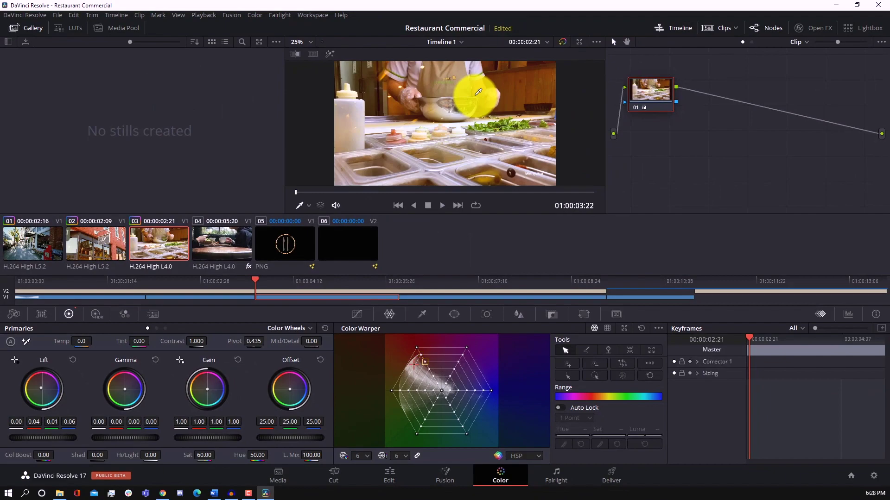
Return to the start of the timeline, open the Deliver page and play back the opening of the commercial
key("shift+home")
key("Home")
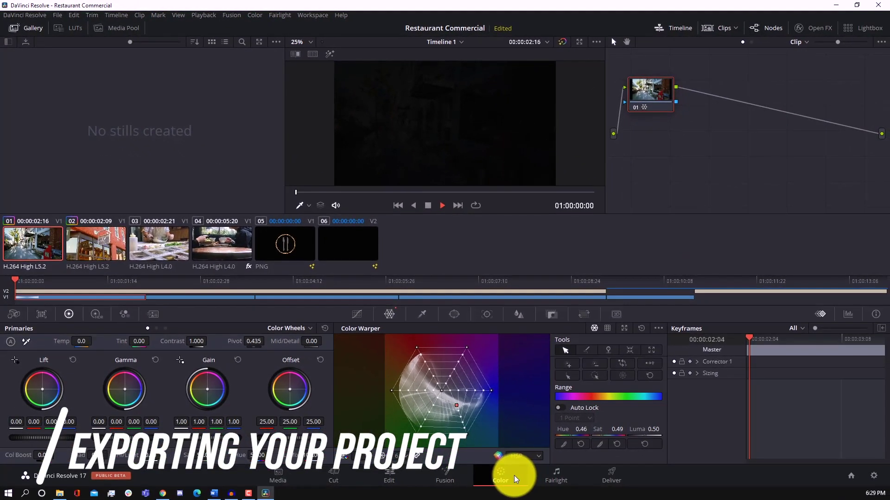
left_click(608, 473)
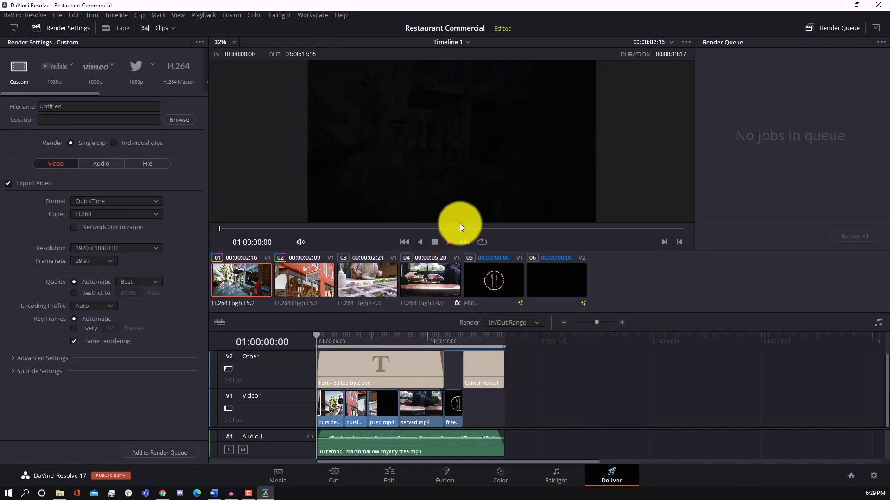
left_click(448, 241)
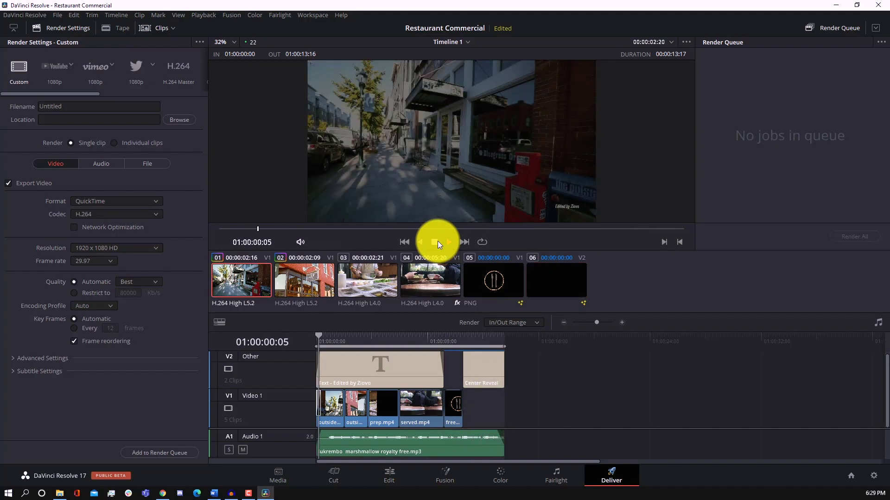
left_click(437, 241)
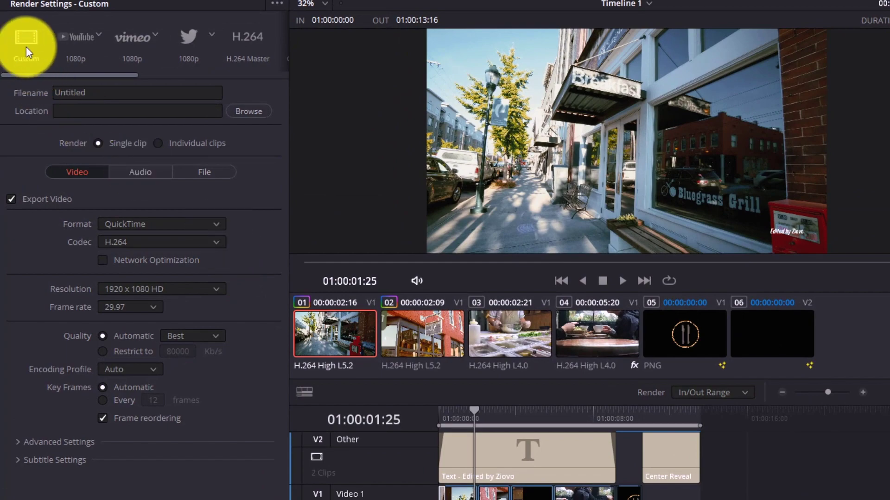
Name the render file Restaurant and set its save location to the Videos folder
left_click_drag(94, 91, 40, 93)
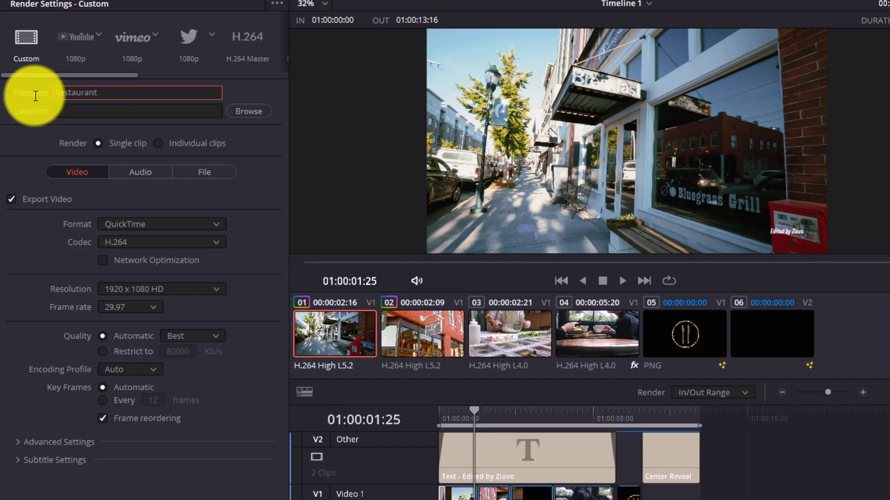
left_click(250, 111)
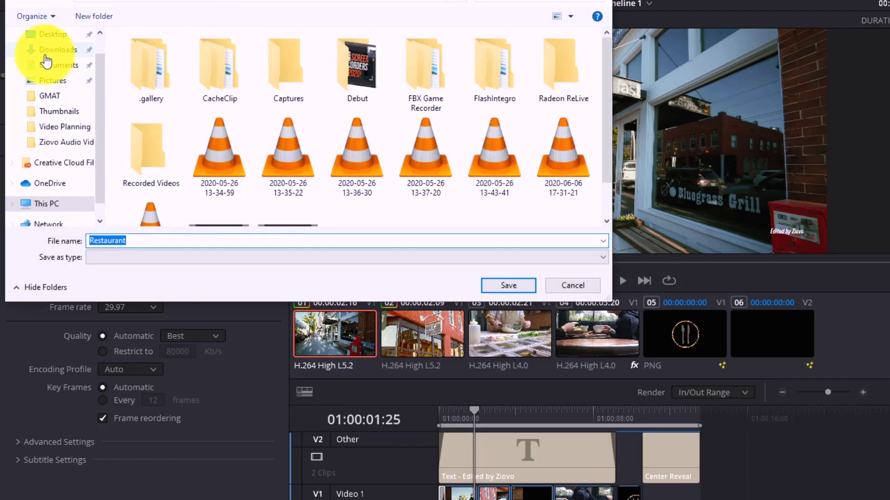
left_click(501, 284)
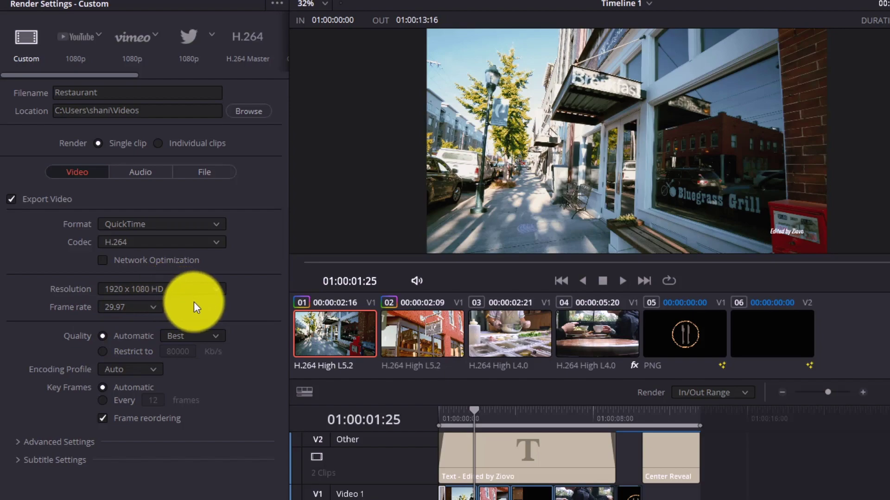
Choose the YouTube 1080p render preset, add the job to the render queue and render it
left_click(72, 38)
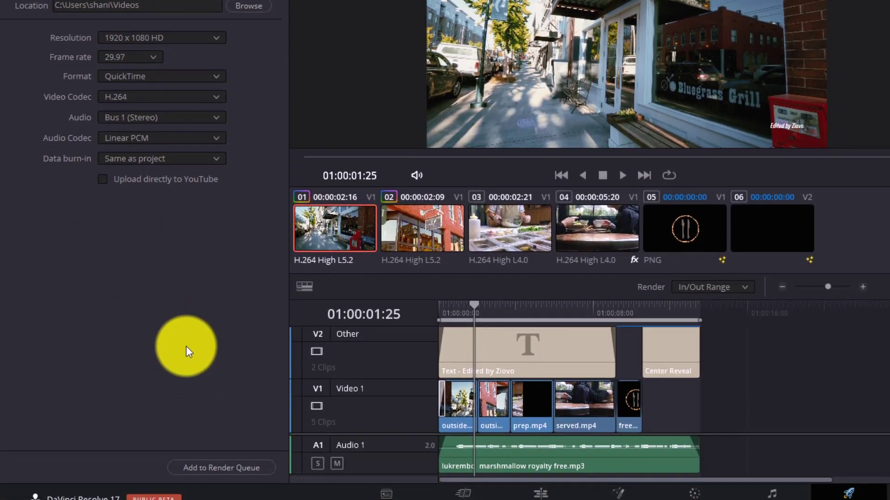
left_click(192, 468)
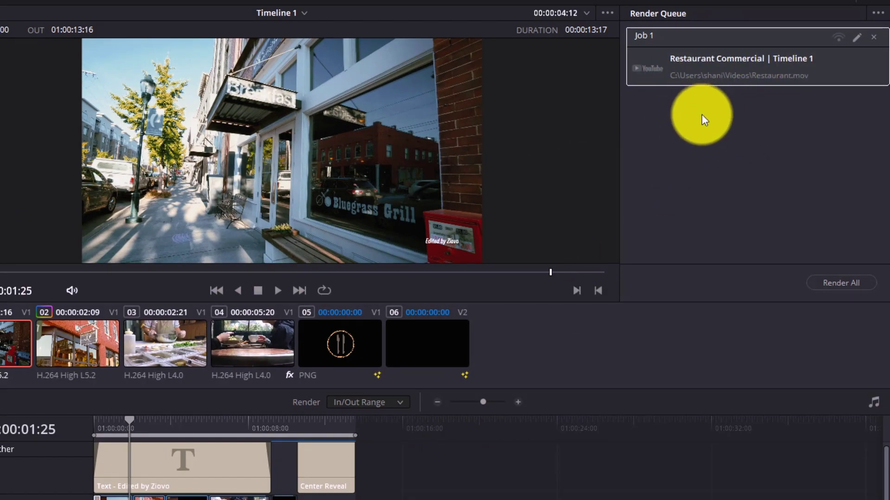
left_click(830, 281)
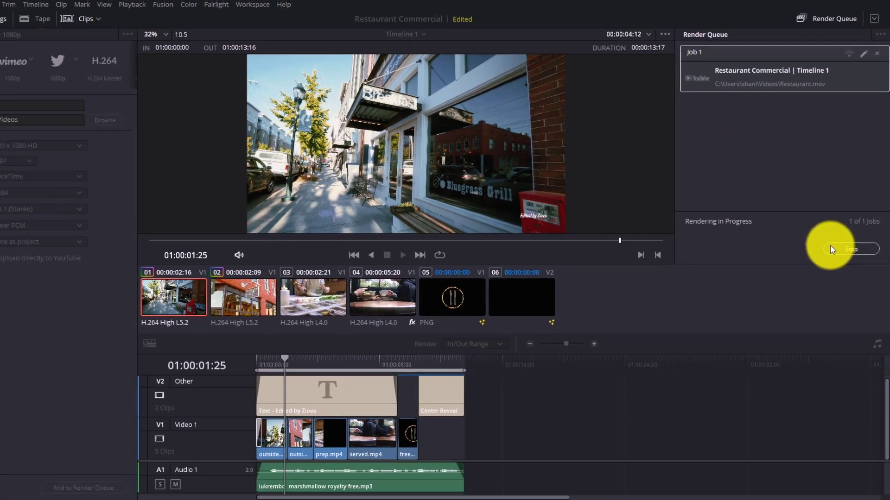